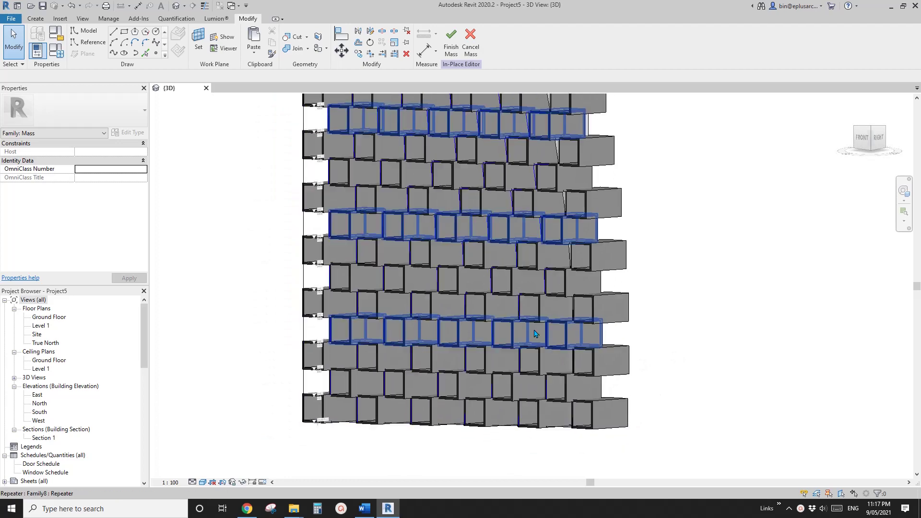
- Quit the in-place mass edit, discarding its changes, and close the current project
shift+middle_drag(534, 331, 527, 396)
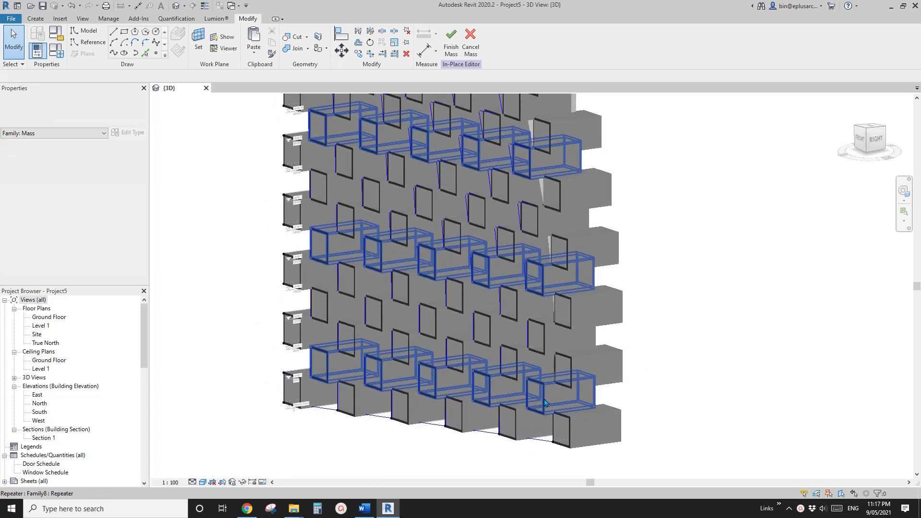
click(682, 398)
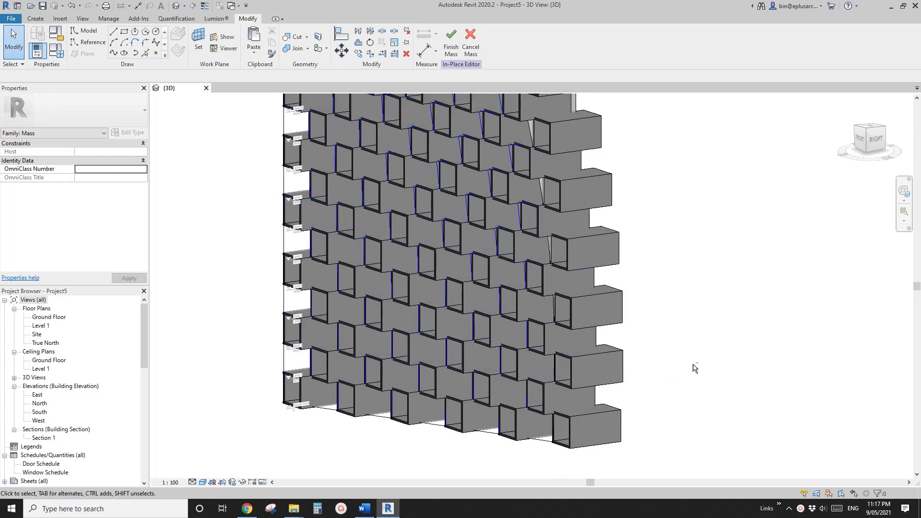
shift+middle_drag(692, 368, 696, 320)
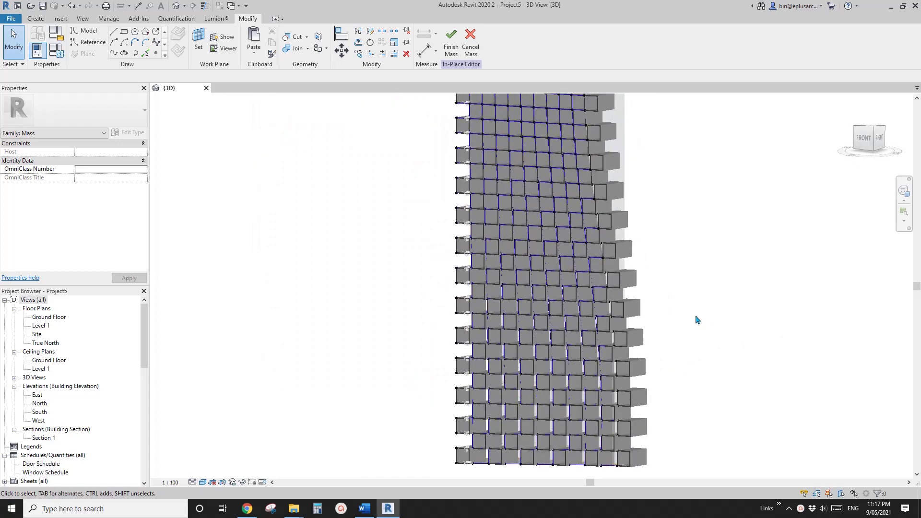
click(472, 43)
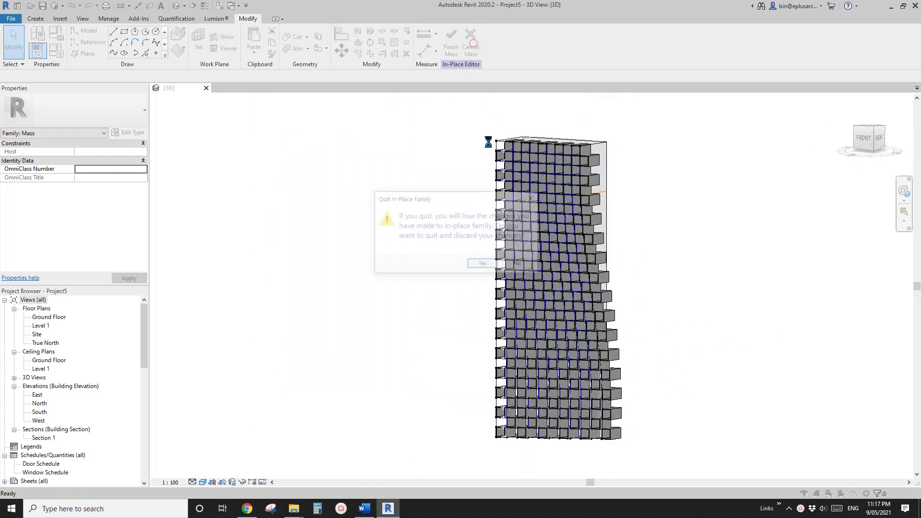
click(482, 262)
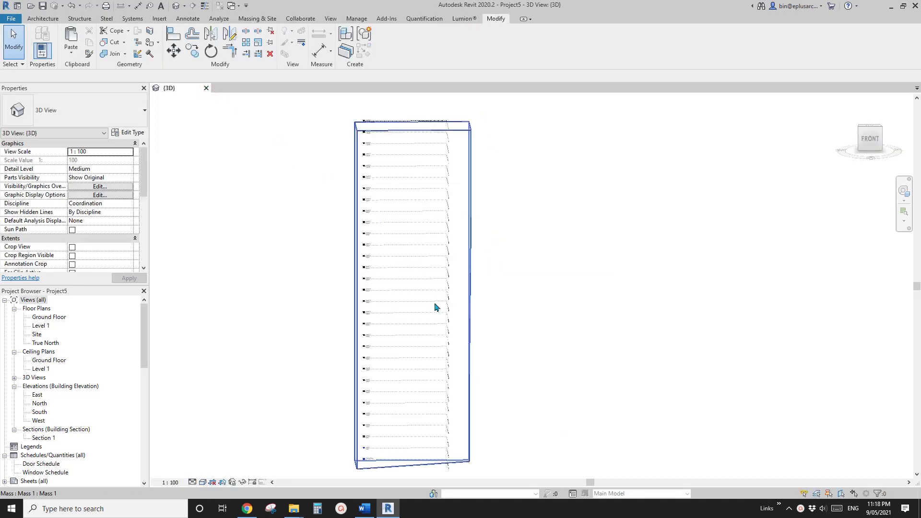
click(206, 88)
click(483, 254)
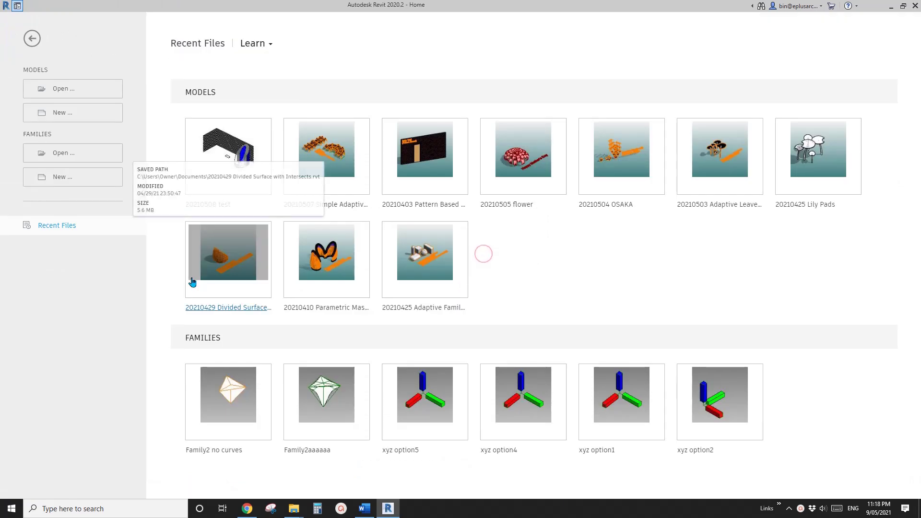
- Create a new project from the Architectural Template
click(76, 113)
click(271, 287)
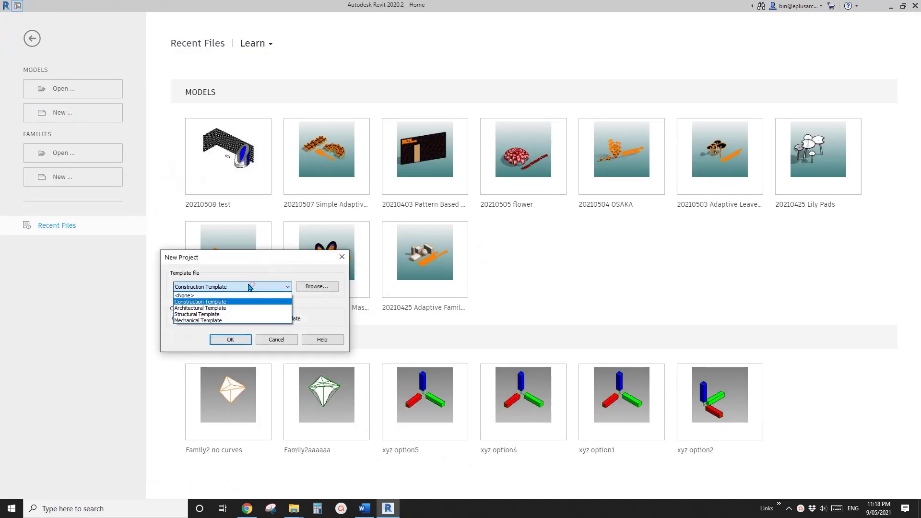
click(240, 304)
click(235, 340)
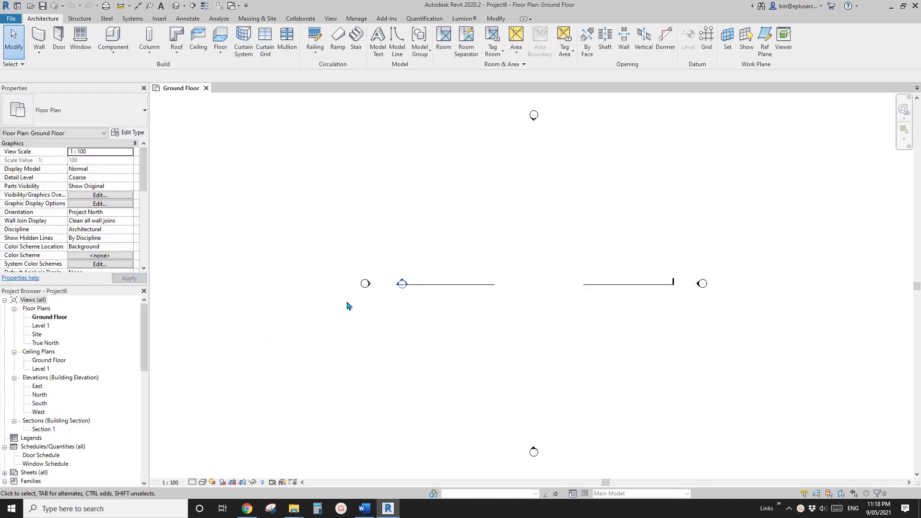
- In the South elevation, array Level 1 upward at 4000 mm spacing with a count of 30
click(38, 405)
double_click(38, 405)
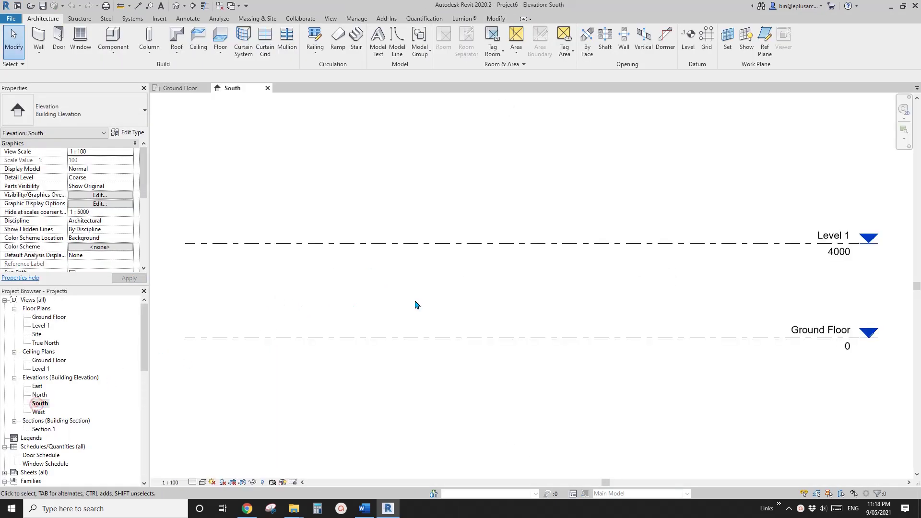
scroll(462, 290, down, 3)
drag(566, 251, 502, 259)
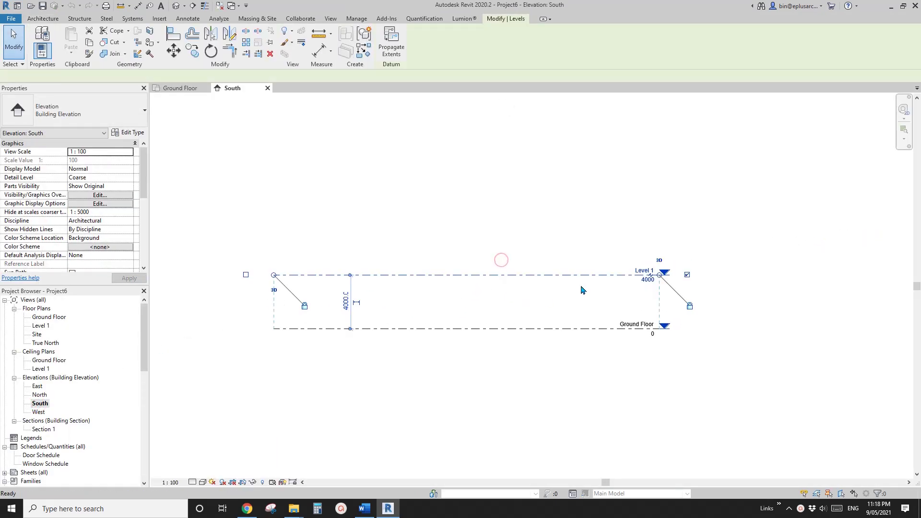
key(m)
key(v)
click(534, 329)
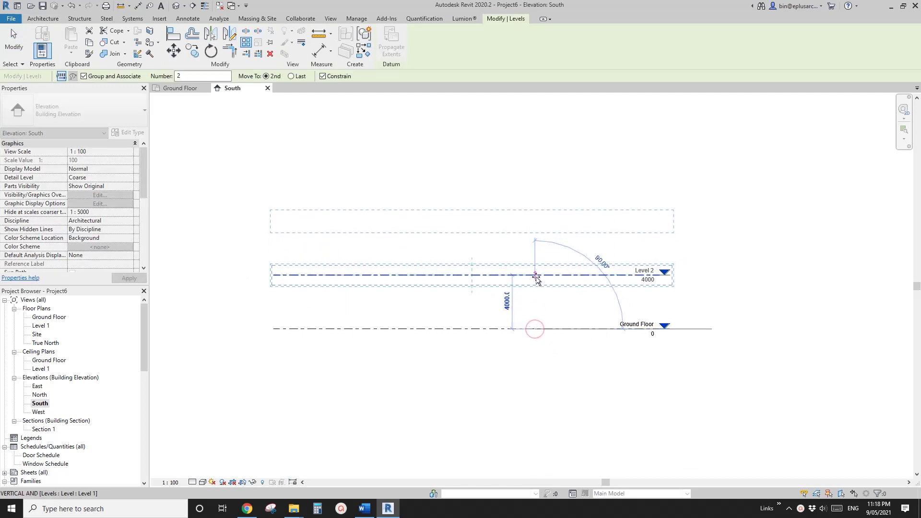
click(535, 275)
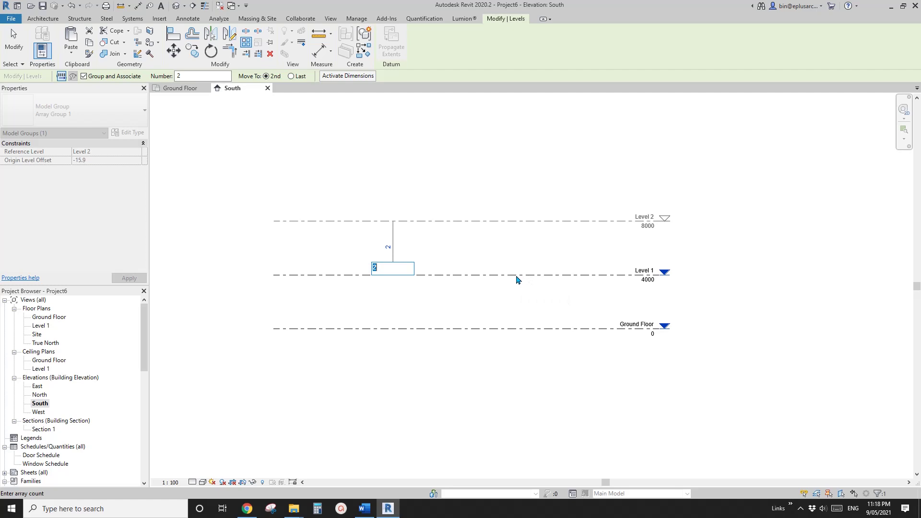
text(30)
key(Return)
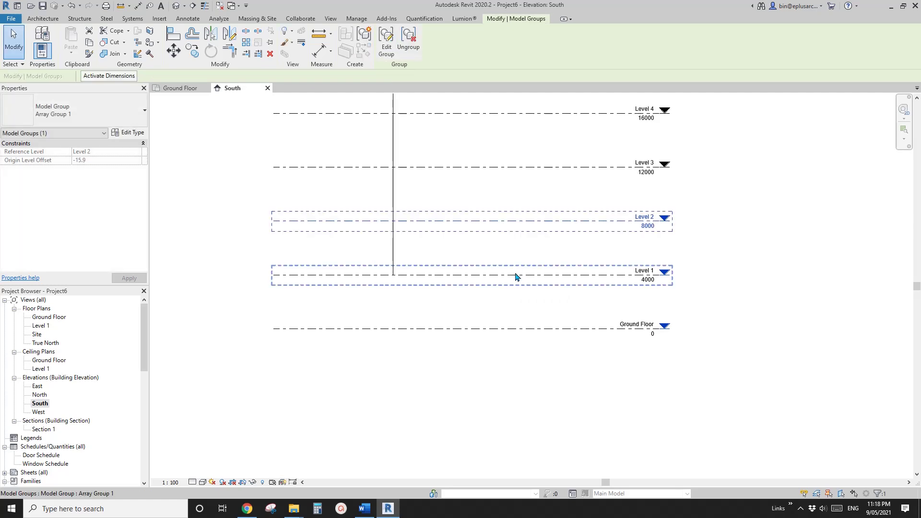
key(Escape)
- Ungroup all the arrayed level groups in the South elevation and check the name and elevation of the topmost level
scroll(512, 276, down, 5)
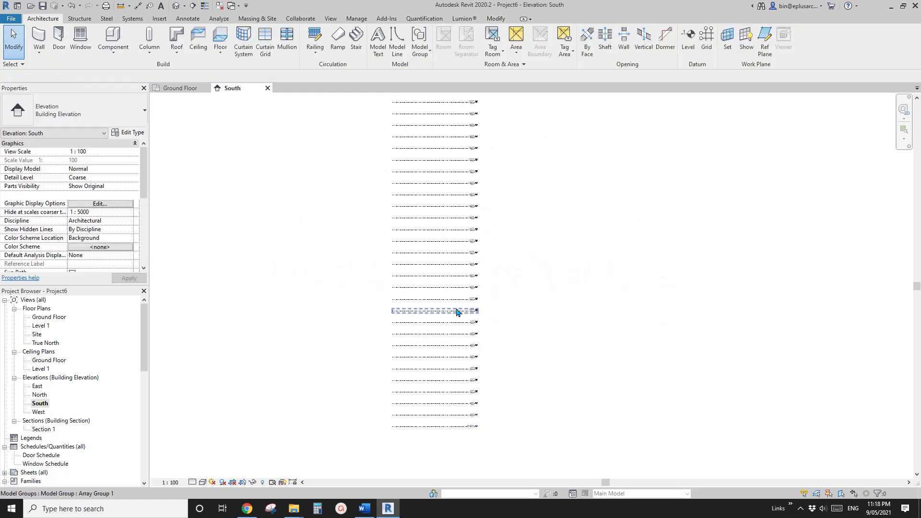
scroll(456, 345, down, 2)
drag(513, 199, 405, 428)
key(Escape)
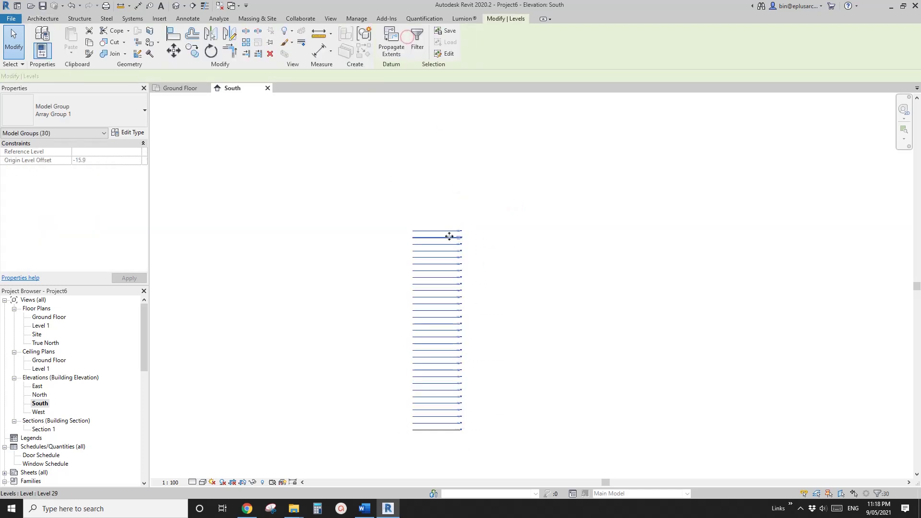
middle_drag(469, 273, 475, 162)
scroll(474, 172, up, 5)
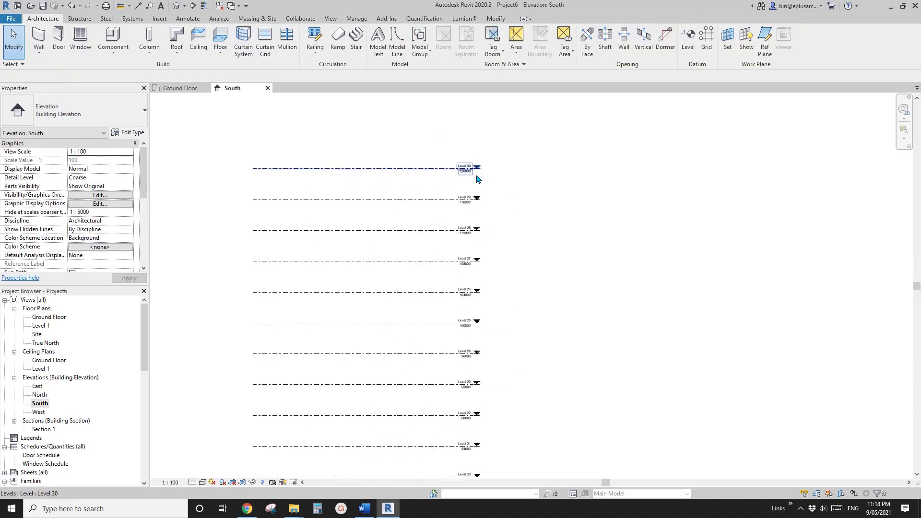
scroll(518, 171, up, 2)
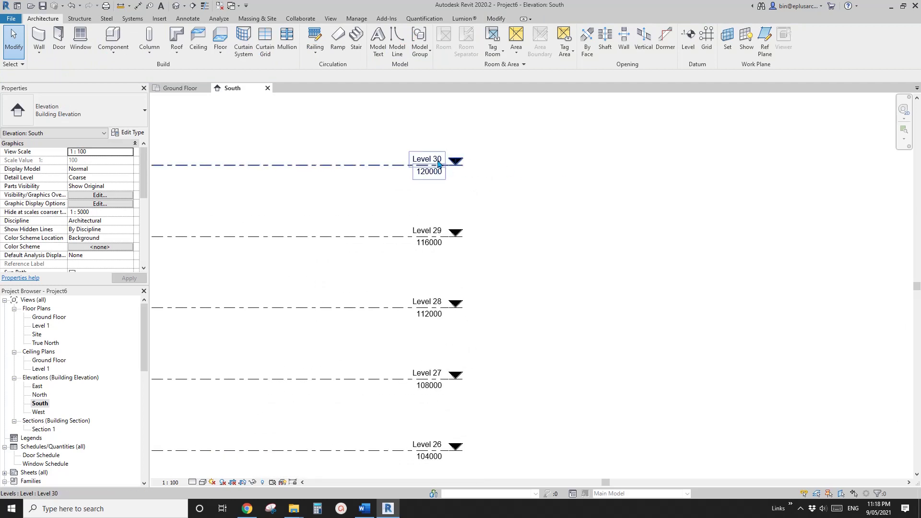
scroll(438, 164, down, 8)
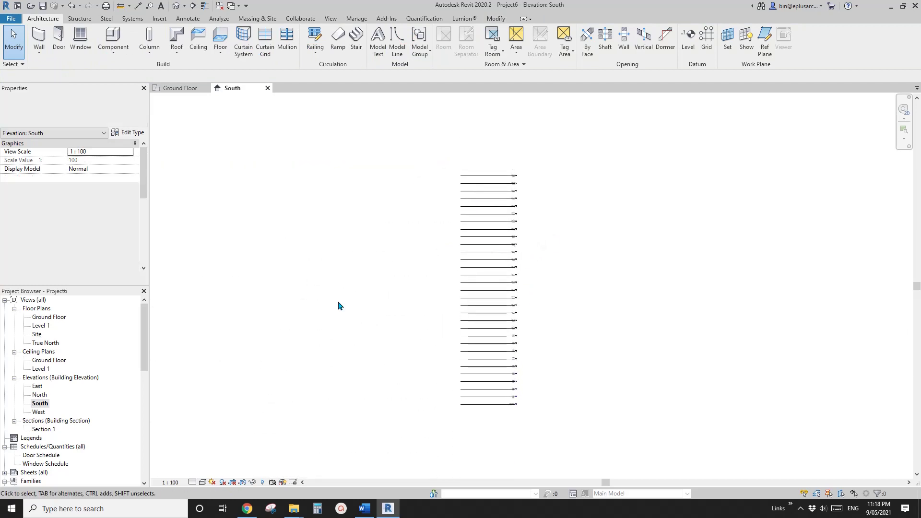
- On the Ground Floor plan, start an in-place model component in the Mass category and accept its name
double_click(50, 317)
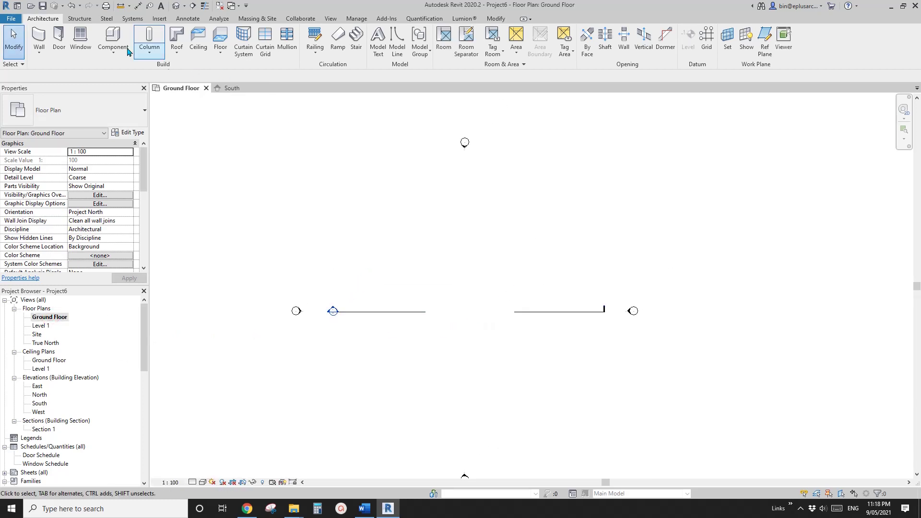
click(114, 48)
click(123, 97)
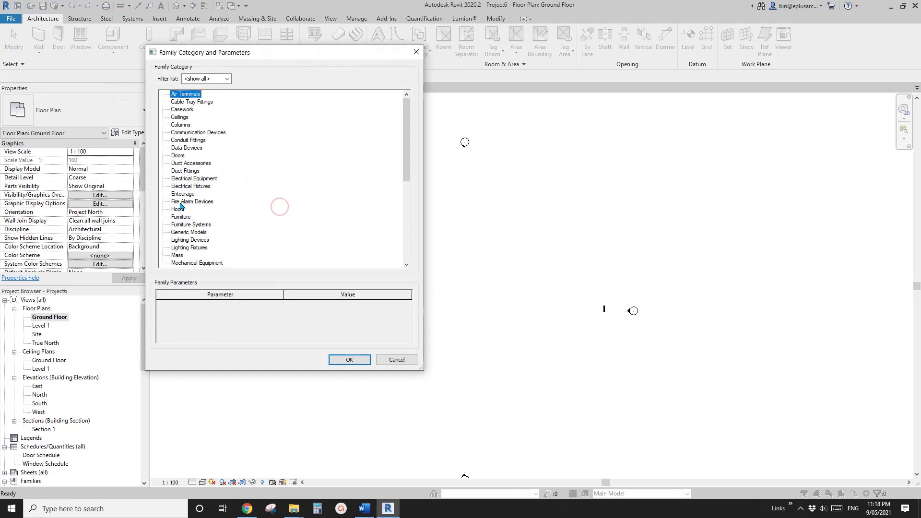
click(180, 206)
key(m)
click(349, 359)
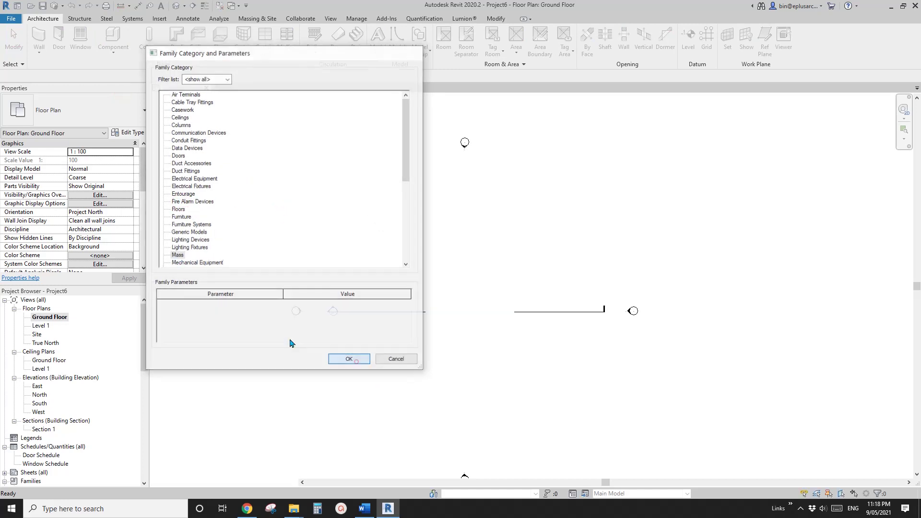
click(196, 287)
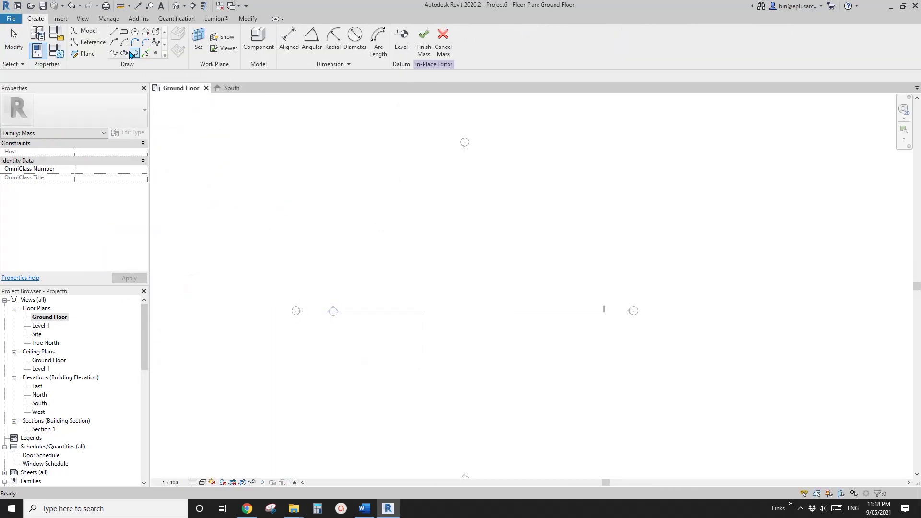
- Draw a rectangle of reference lines about 35000 by 15000 mm on the Ground Floor plan between the elevation markers
click(85, 44)
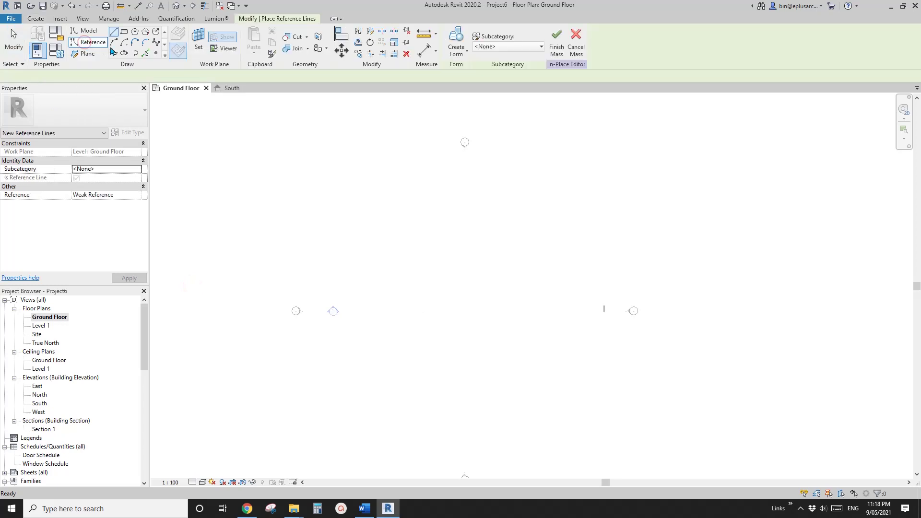
click(126, 33)
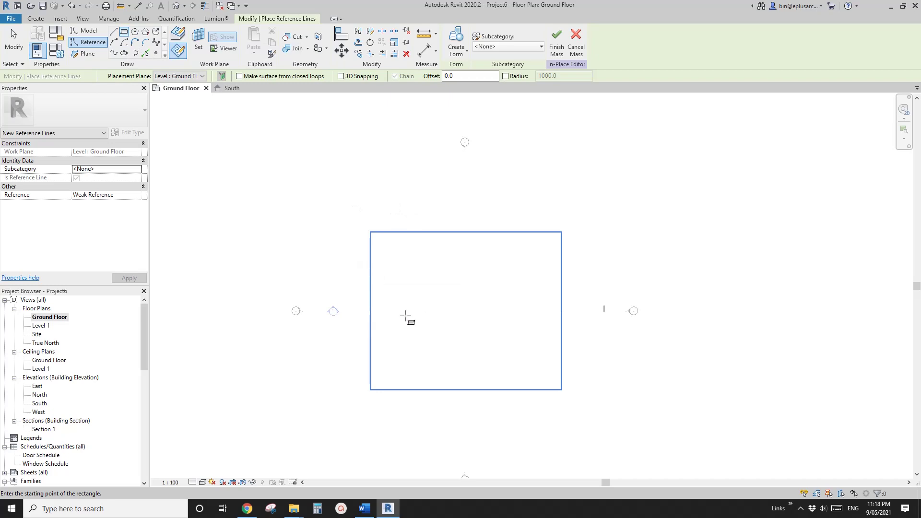
click(359, 266)
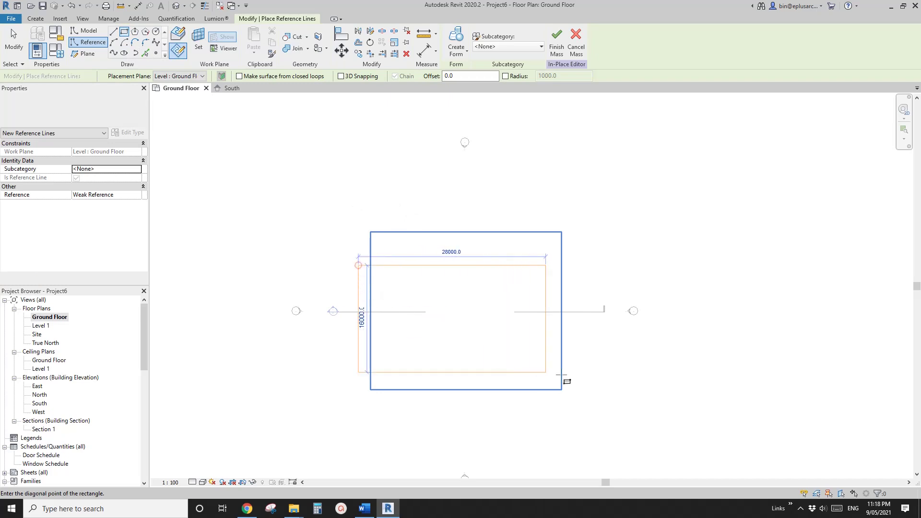
click(592, 359)
key(Escape)
key(Escape)
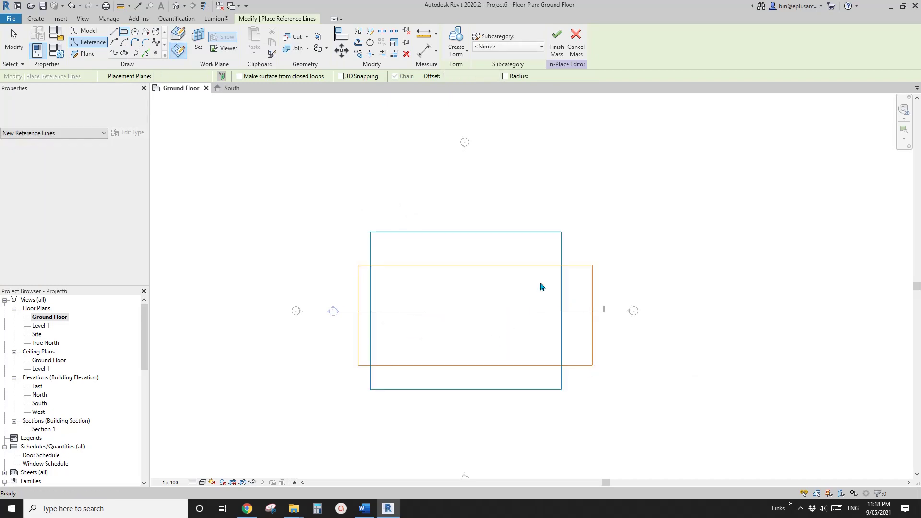
- Set the horizontal length of the reference rectangle to 40000 mm by moving its east edge
click(592, 289)
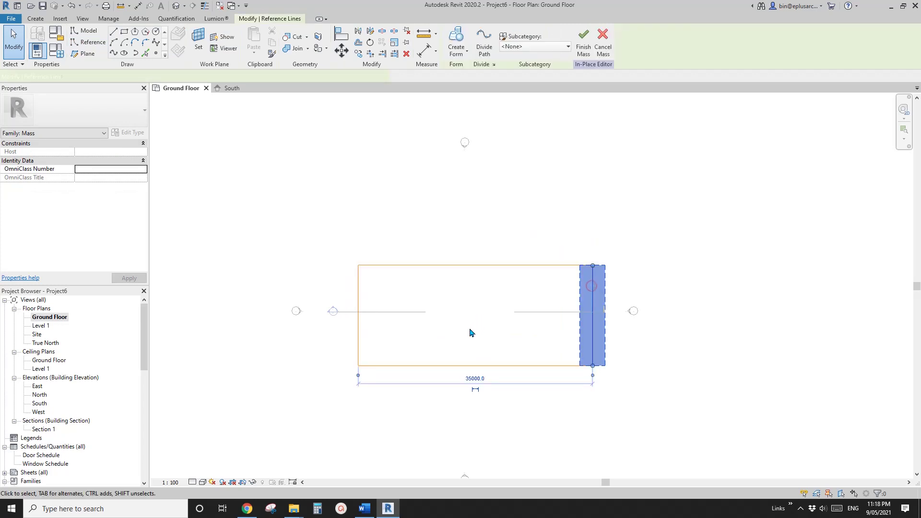
click(474, 379)
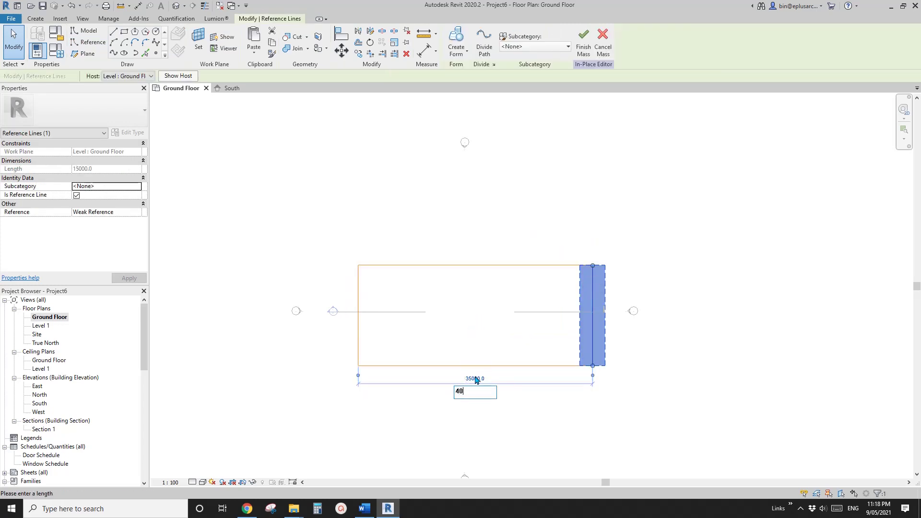
text(40000)
key(Return)
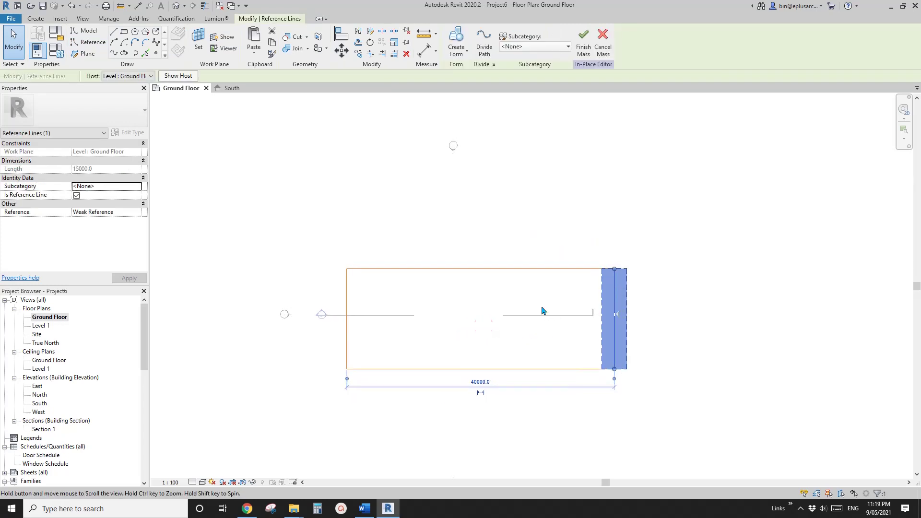
key(Escape)
- Set the depth of the reference rectangle to 20000 mm by moving its north edge
click(514, 270)
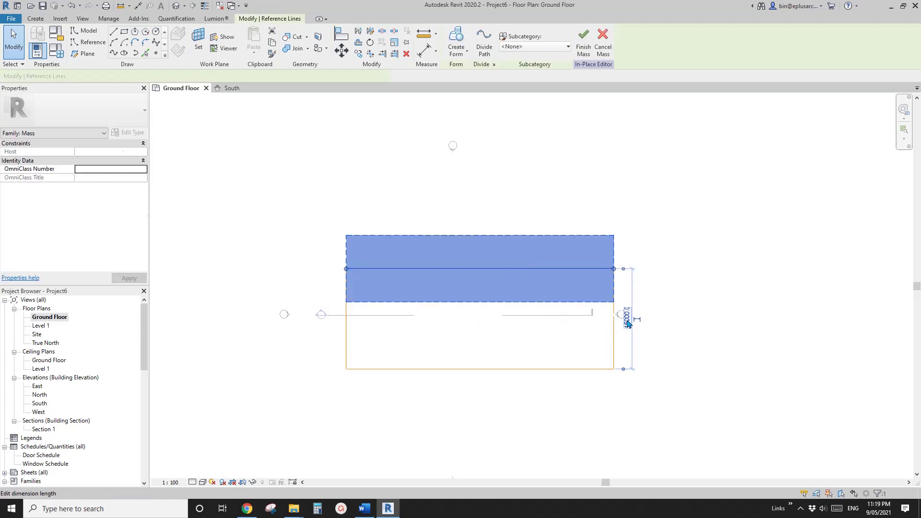
click(626, 314)
text(20000)
key(Return)
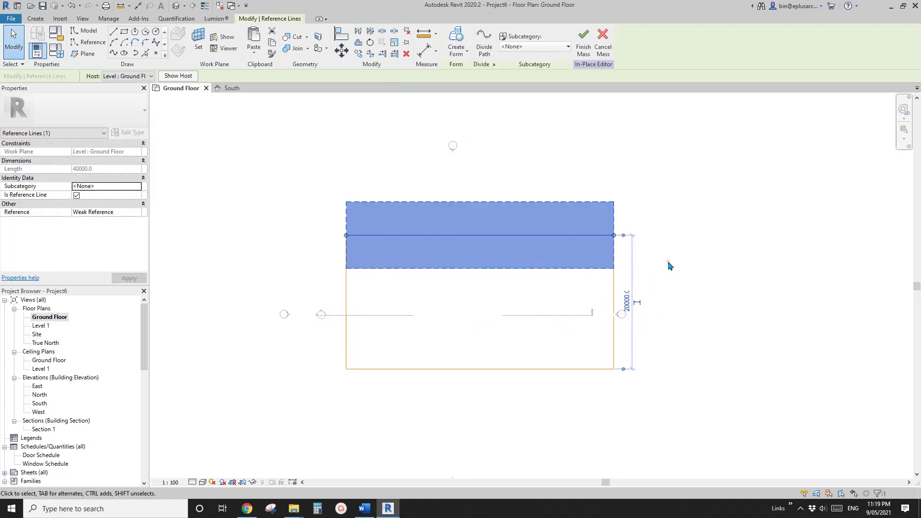
click(667, 262)
- Open the default 3D view and select all four reference lines of the rectangle
middle_drag(574, 281, 531, 273)
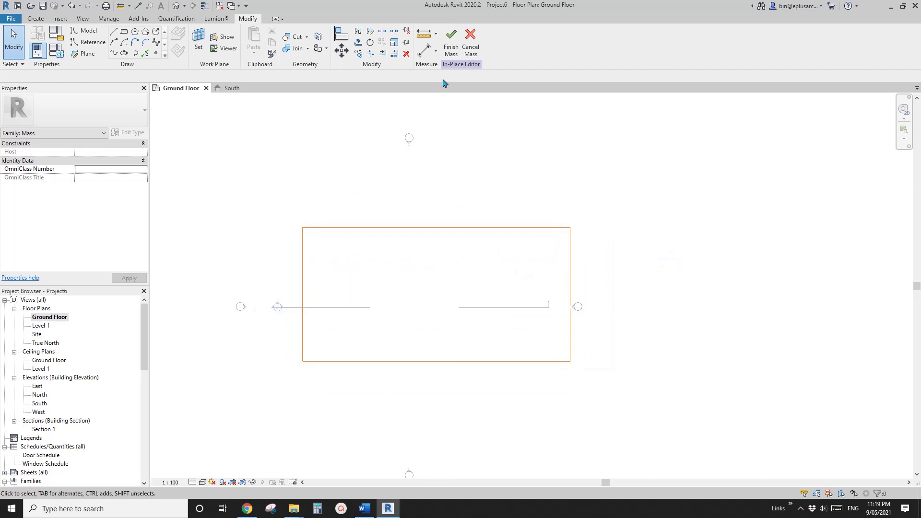
click(177, 7)
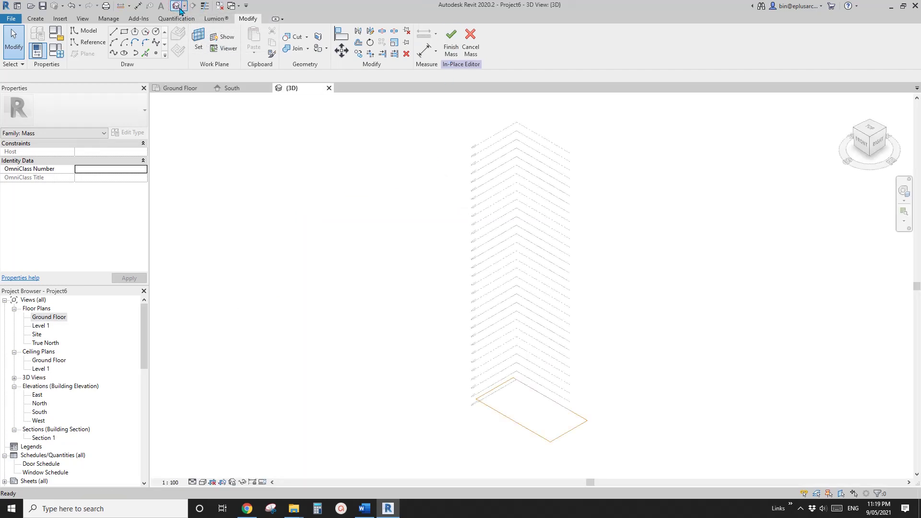
middle_drag(547, 318, 491, 290)
scroll(480, 337, up, 1)
drag(333, 327, 596, 462)
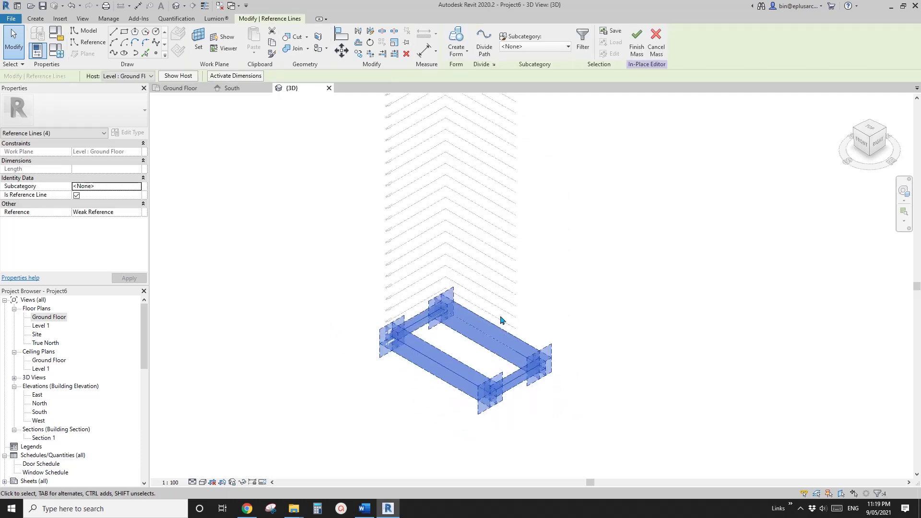
- Switch to Word to check the tower reference photo and return to the 3D view in Revit
click(365, 509)
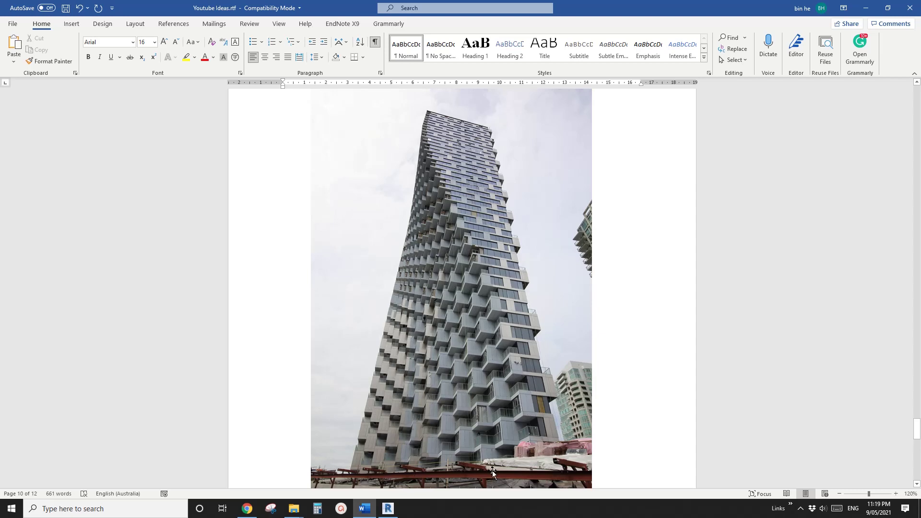
click(397, 505)
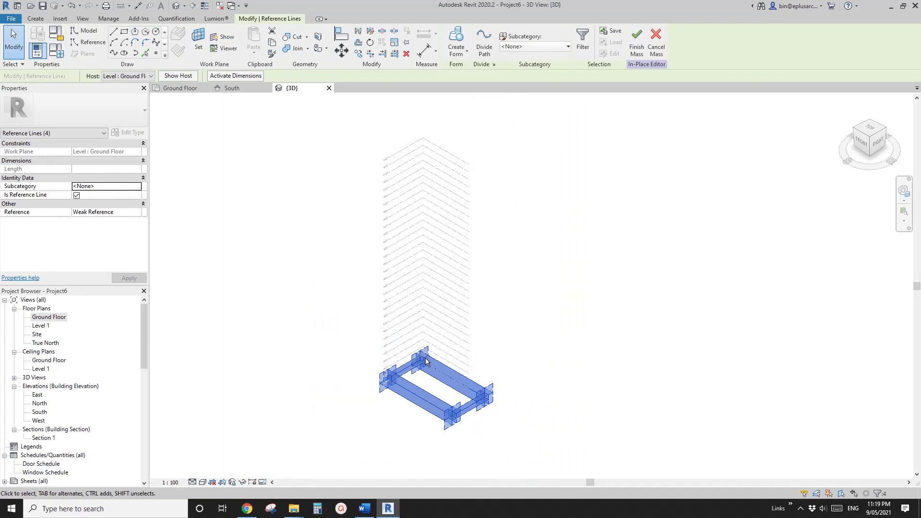
scroll(235, 205, up, 1)
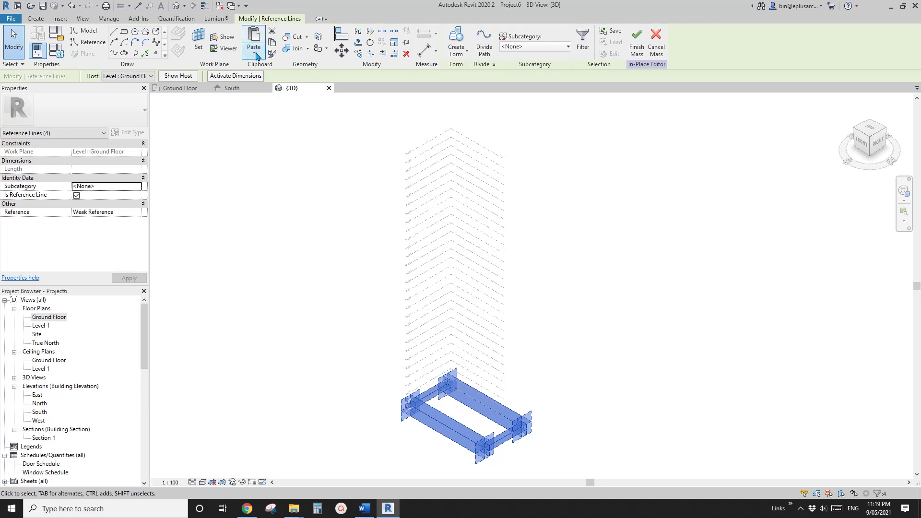
- Paste the copied reference rectangle aligned to Level 24 and Level 30
click(254, 48)
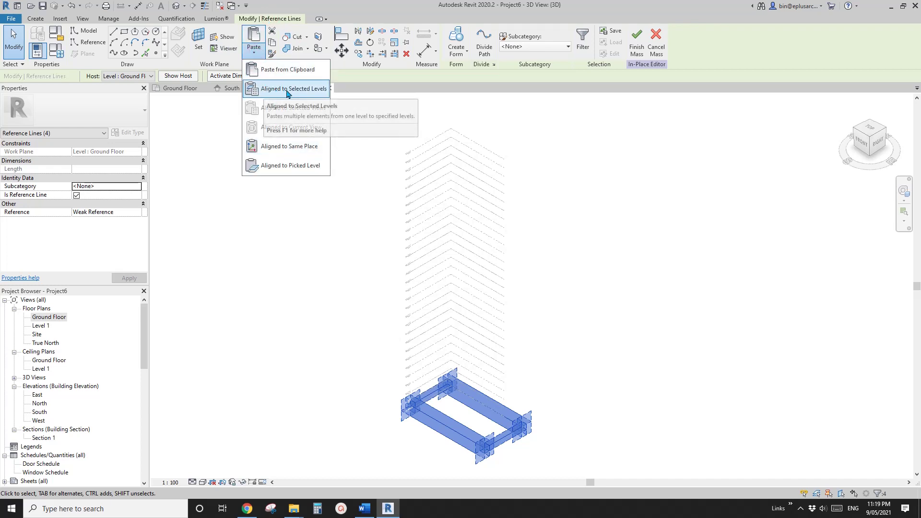
click(294, 91)
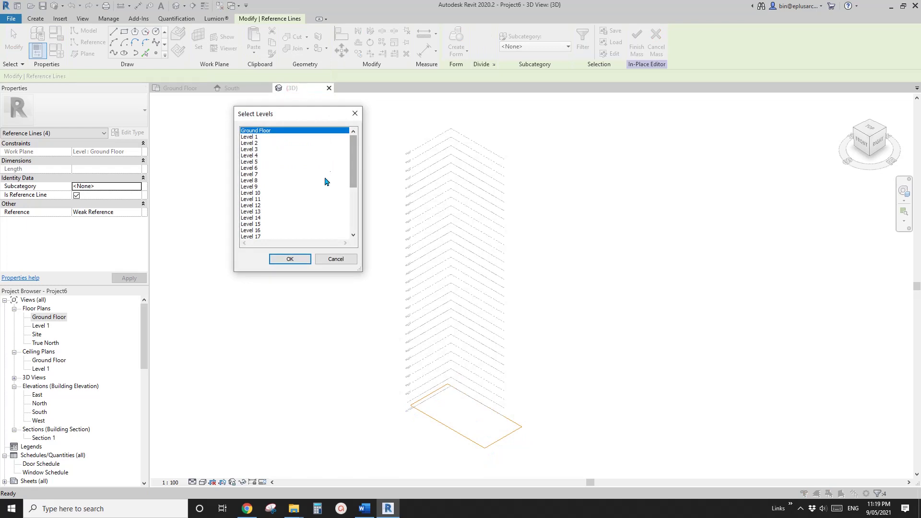
drag(353, 173, 355, 210)
click(255, 218)
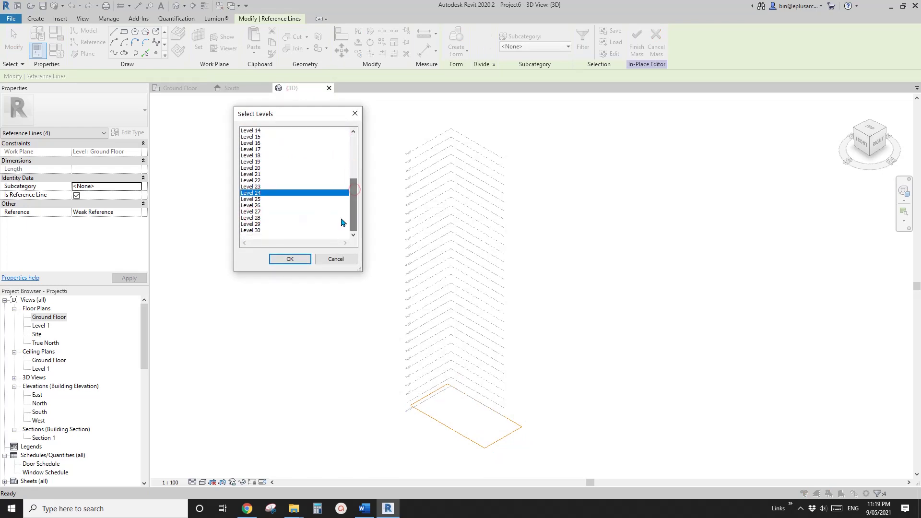
ctrl+click(253, 231)
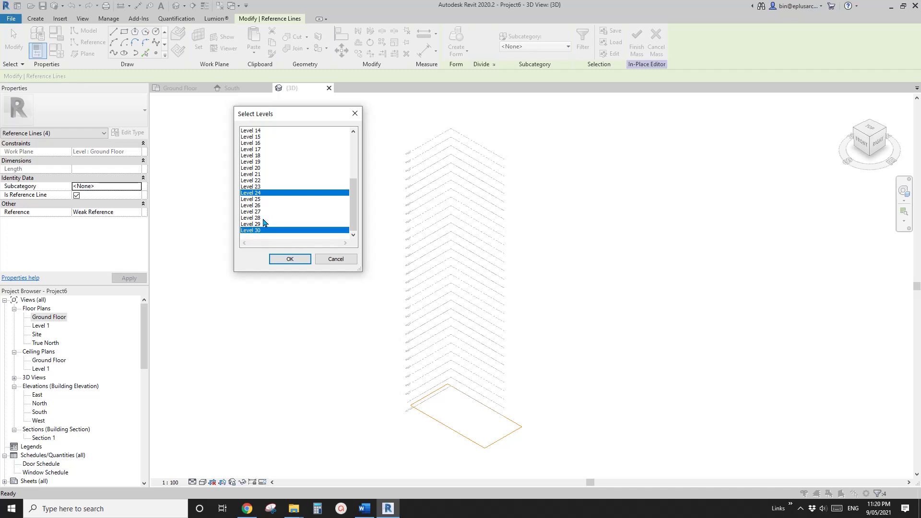
click(290, 259)
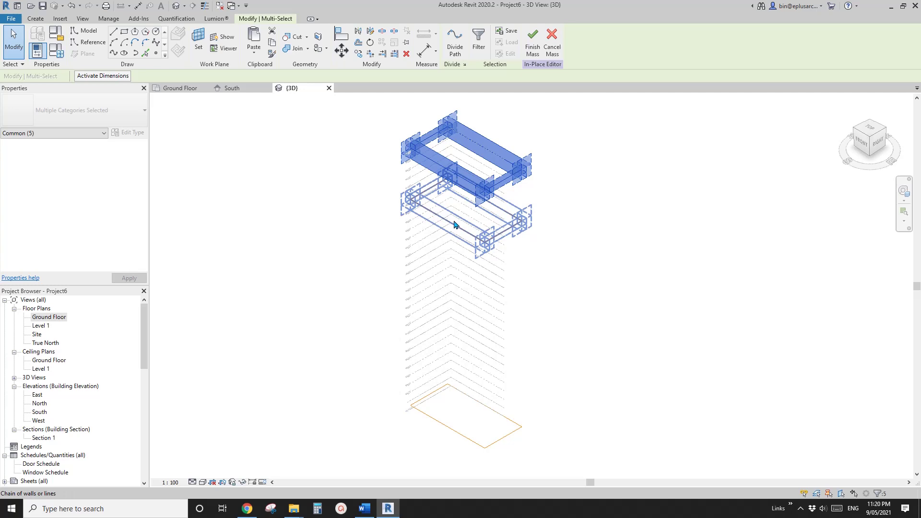
- Reshape the Ground Floor rectangle by moving its front-right corner along the short edge until close to the back-right corner
middle_drag(465, 291, 438, 241)
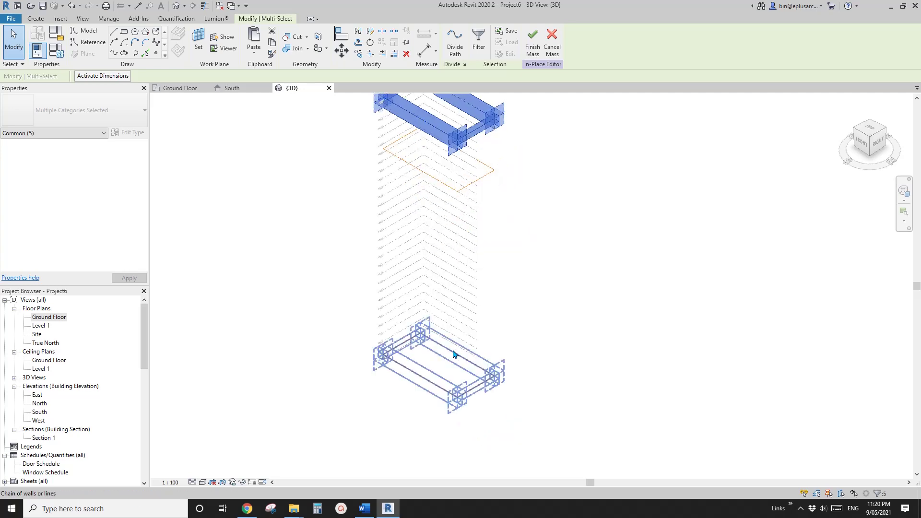
click(472, 394)
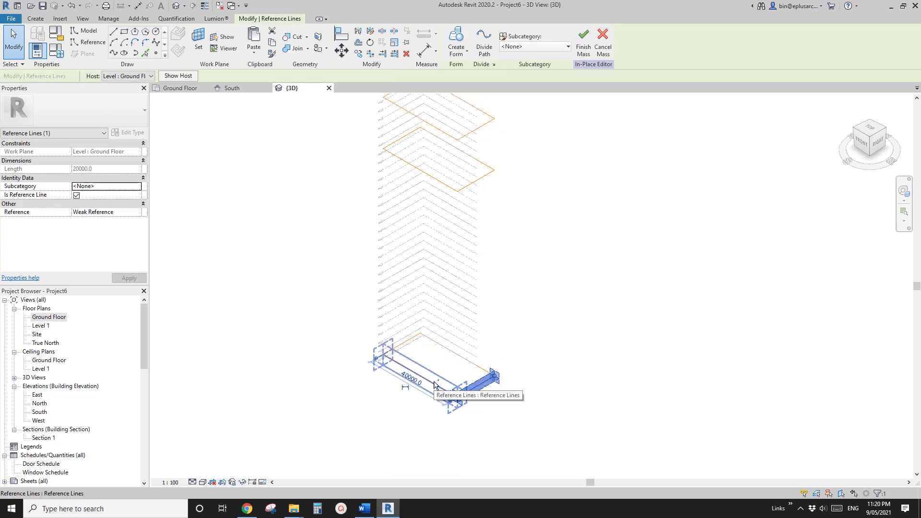
ctrl+click(433, 385)
scroll(453, 405, up, 3)
scroll(456, 405, up, 3)
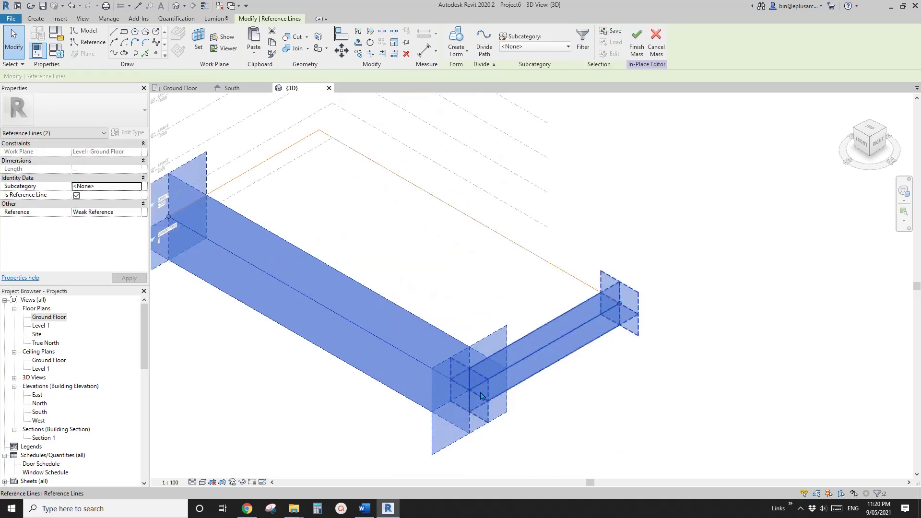
drag(470, 390, 619, 304)
scroll(584, 398, down, 4)
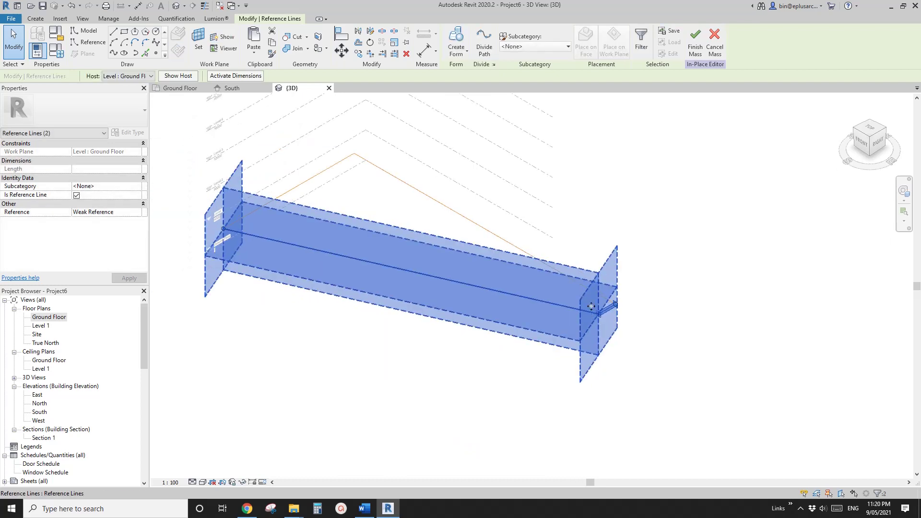
click(585, 322)
- Copy the four reshaped Ground Floor reference lines and paste them aligned to Level 5
scroll(463, 319, down, 2)
mouse_move(333, 246)
mouse_down()
mouse_move(438, 300)
mouse_move(643, 373)
mouse_up()
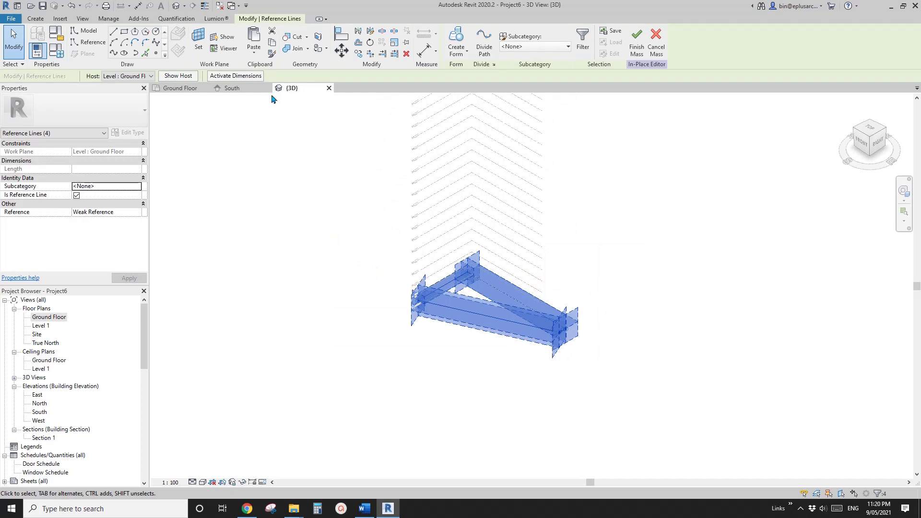
click(254, 52)
click(282, 88)
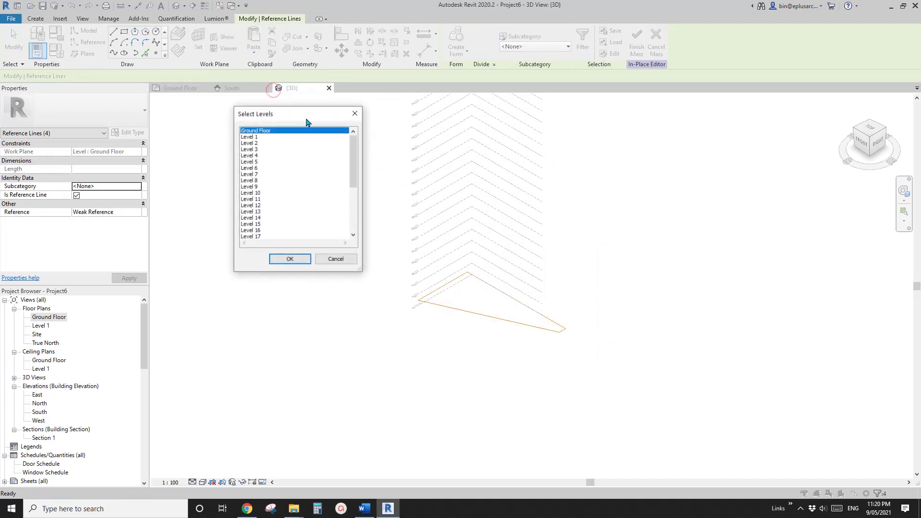
click(353, 196)
drag(354, 195, 353, 147)
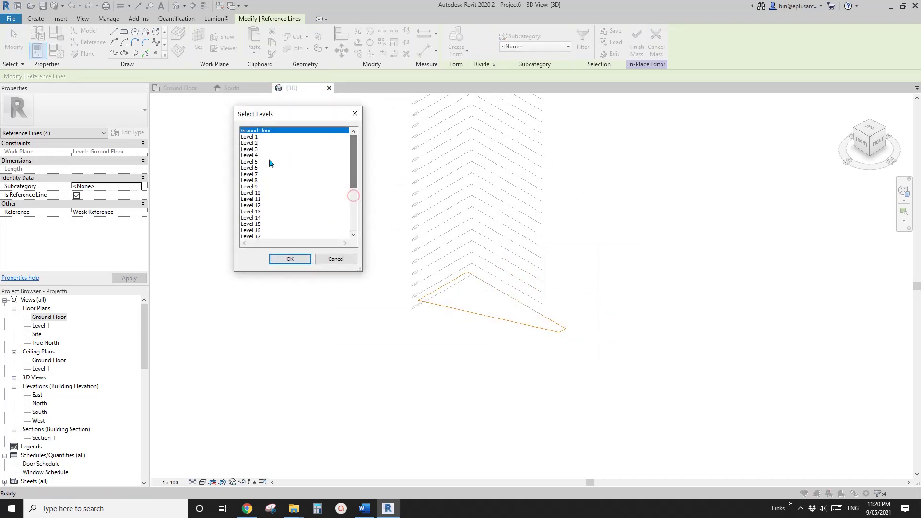
click(270, 162)
click(299, 264)
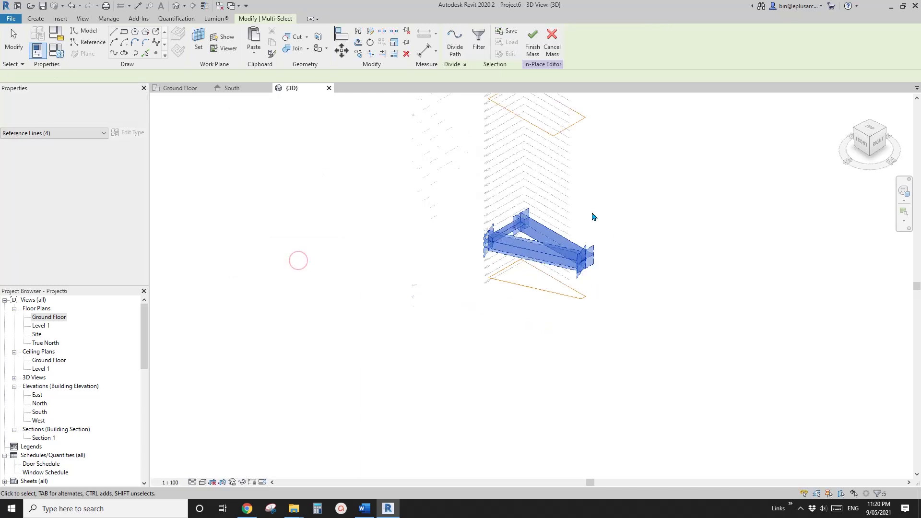
- Create a solid form from all four reference line profiles at Ground Floor, Level 5, Level 24 and Level 30
key(Escape)
drag(350, 118, 603, 412)
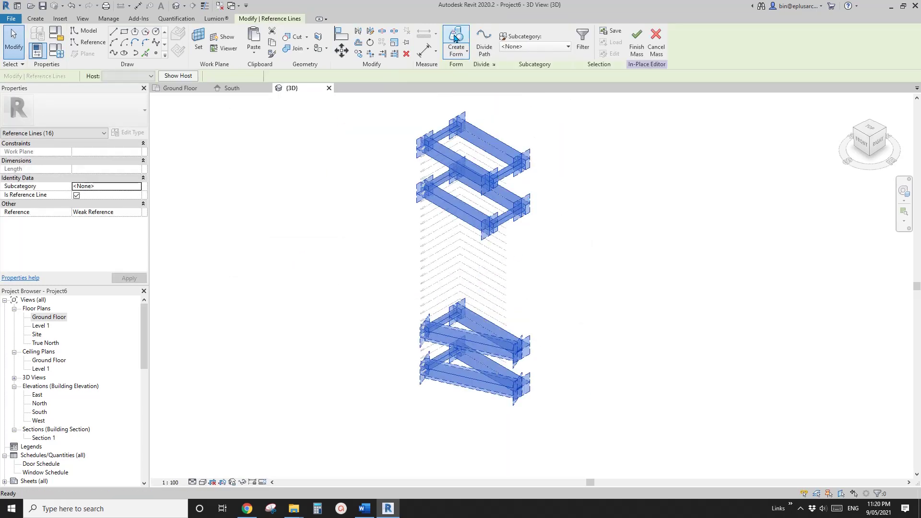
key(Delete)
shift+middle_drag(578, 311, 552, 310)
scroll(551, 310, up, 3)
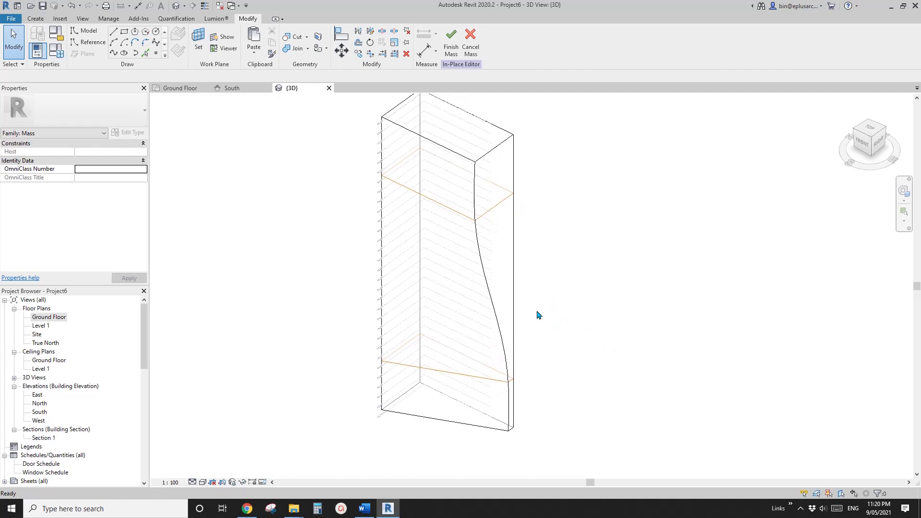
- Divide the curved front surface of the tower form with a UV grid
key(Tab)
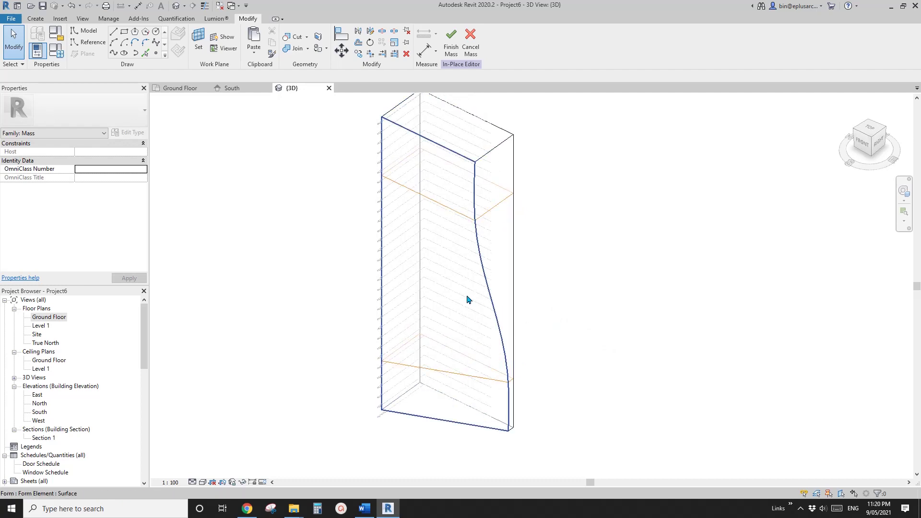
click(468, 299)
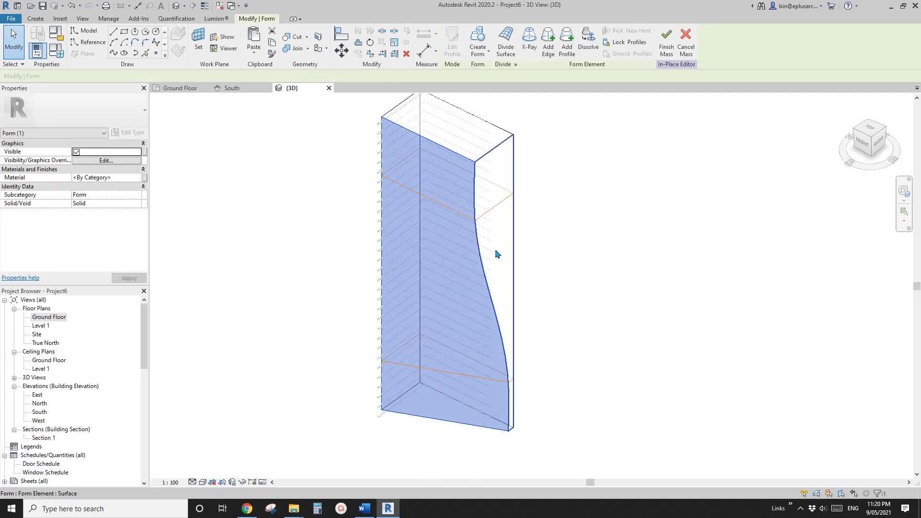
click(506, 50)
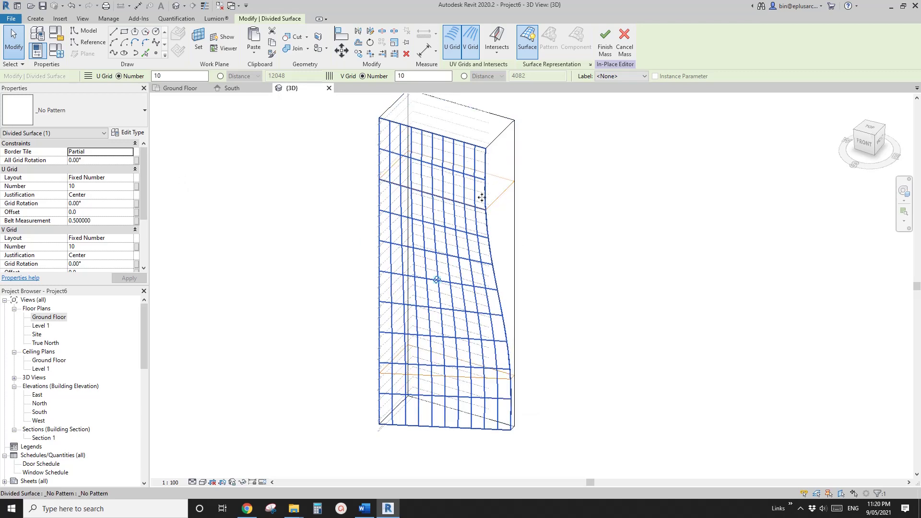
middle_drag(426, 151, 401, 148)
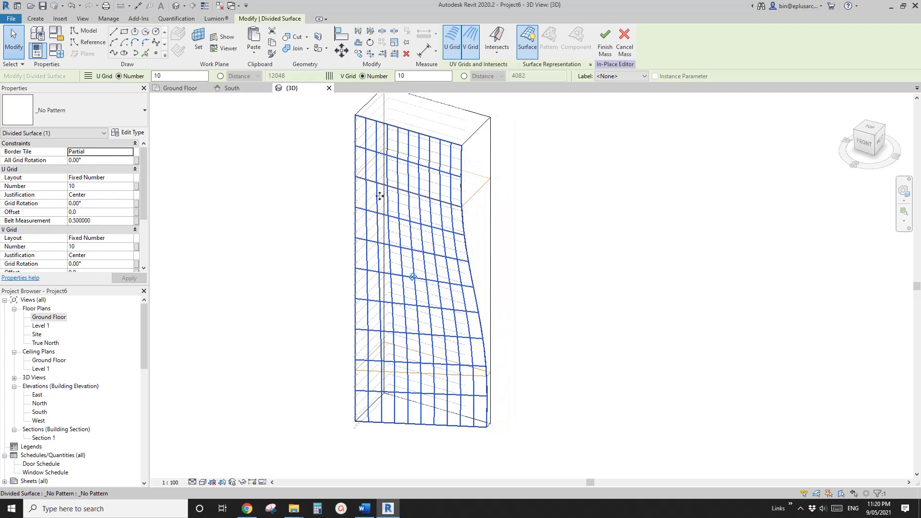
middle_drag(415, 204, 411, 184)
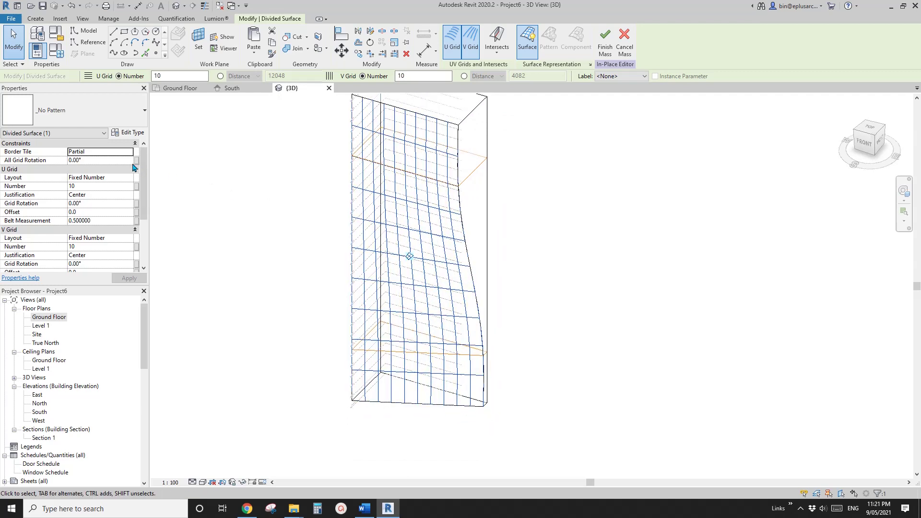
scroll(302, 232, up, 1)
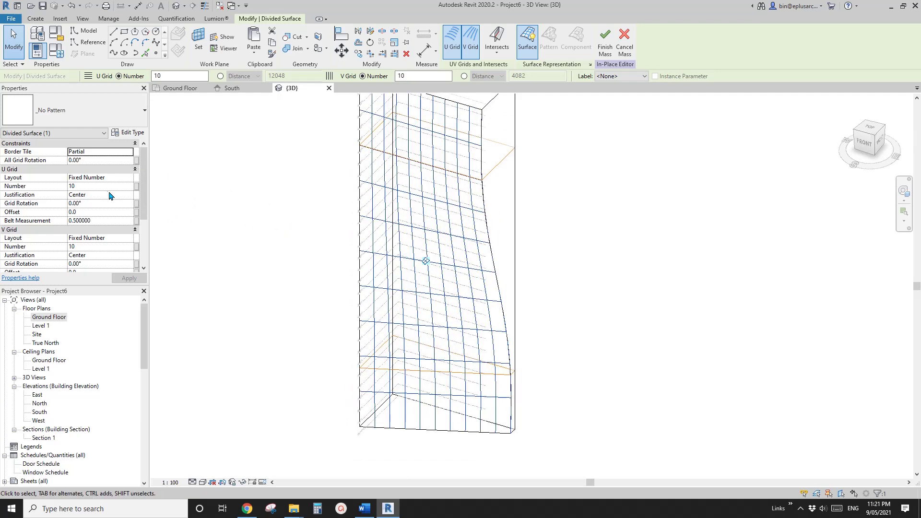
- Set both the U grid and V grid layouts of the divided surface to Fixed Distance with a distance of 4000
click(130, 180)
click(129, 177)
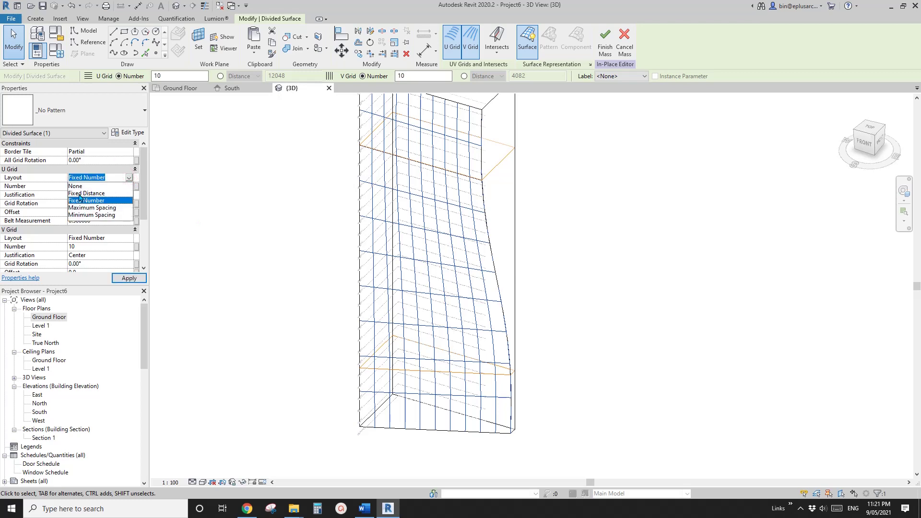
click(79, 193)
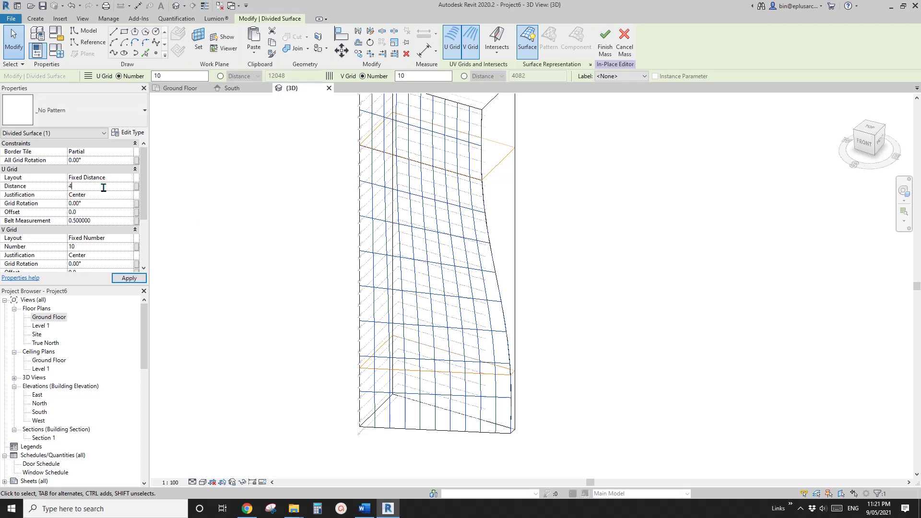
click(128, 238)
click(128, 237)
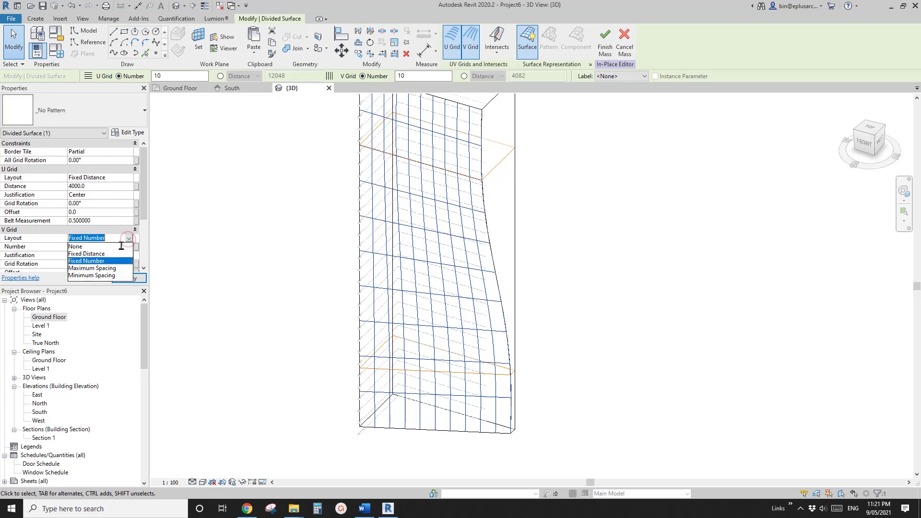
click(89, 253)
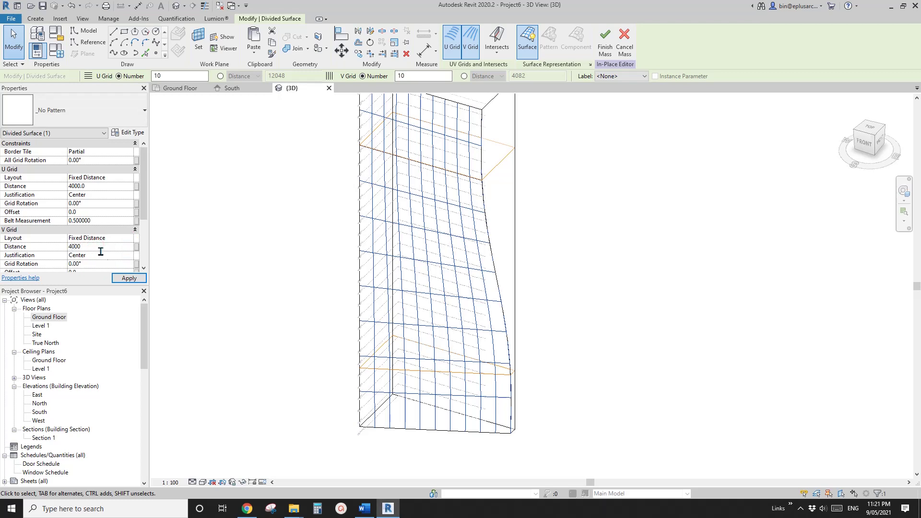
- Set the justification of the V grid and the U grid to Beginning and apply the divided surface settings
click(129, 255)
click(129, 255)
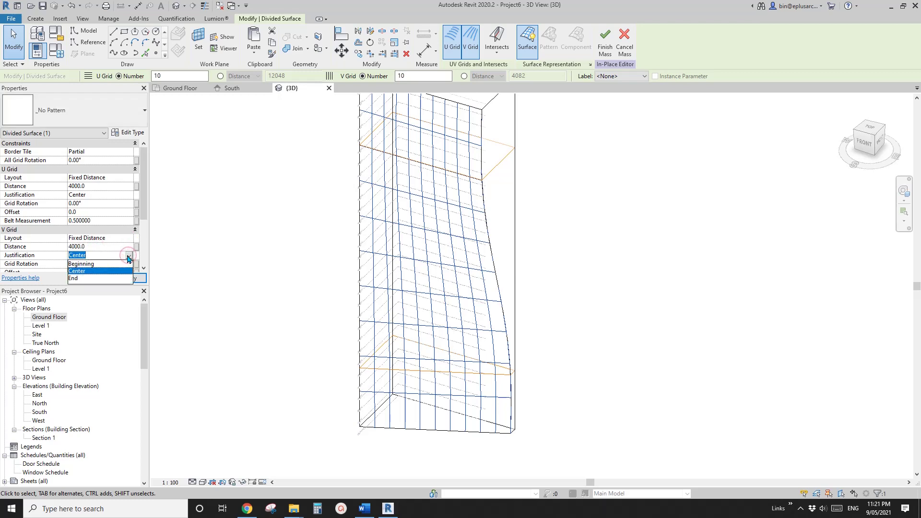
click(91, 264)
click(130, 197)
click(129, 196)
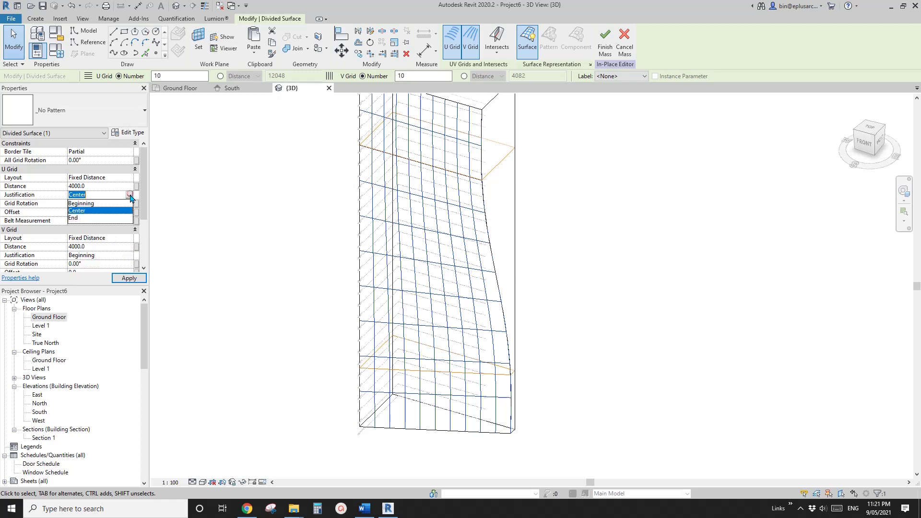
click(98, 204)
click(145, 278)
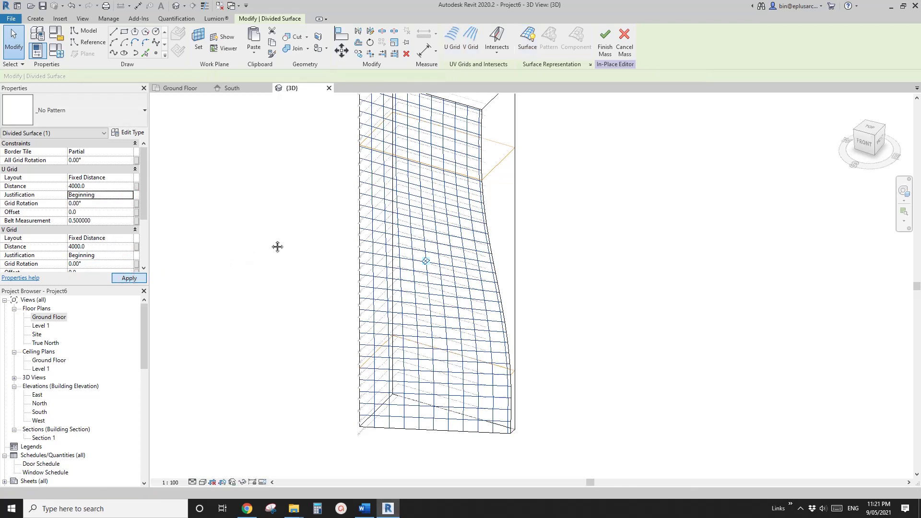
- Inspect the divided surface grid from the front over the tower's full height and open the South elevation
shift+middle_drag(277, 246, 446, 273)
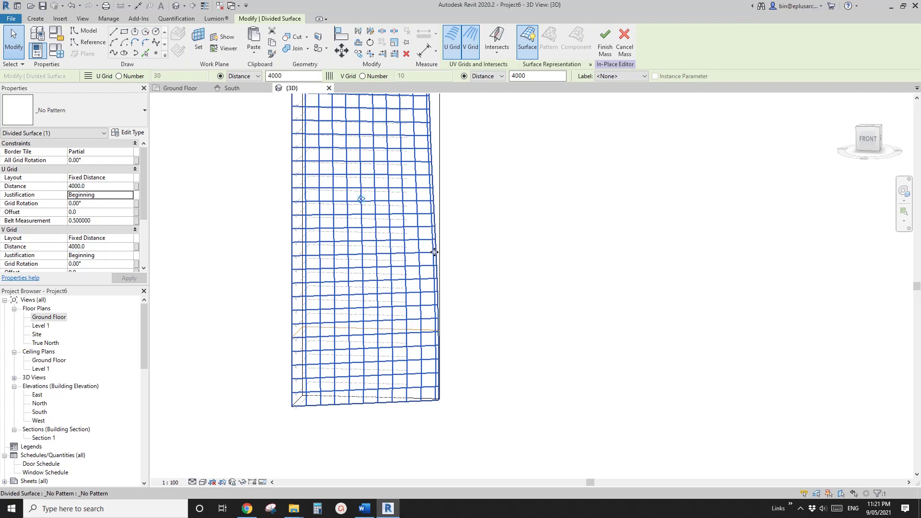
middle_drag(398, 266, 392, 367)
mouse_move(373, 187)
middle_down()
mouse_move(374, 249)
mouse_move(374, 241)
middle_up()
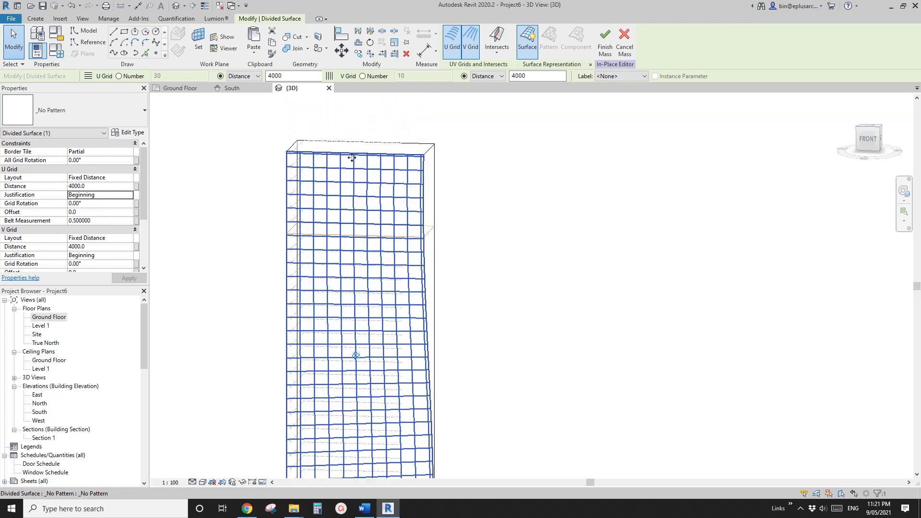
scroll(379, 268, down, 2)
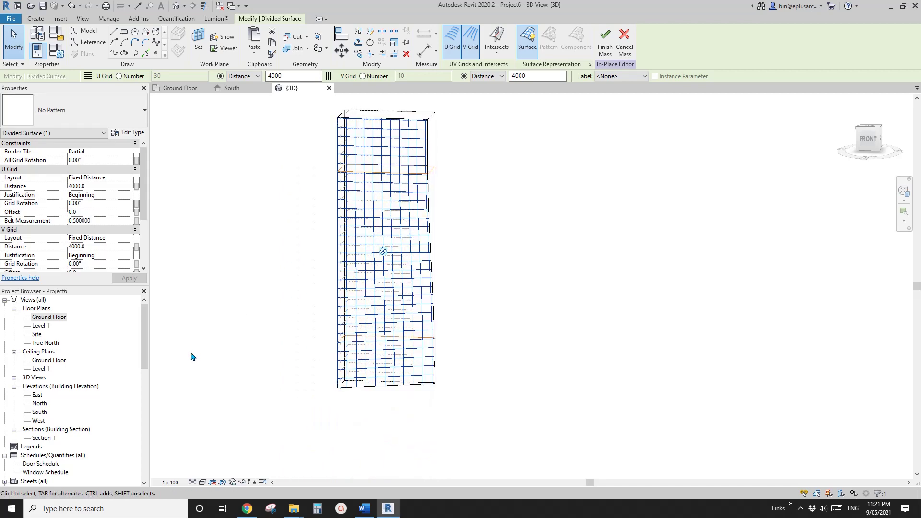
double_click(40, 412)
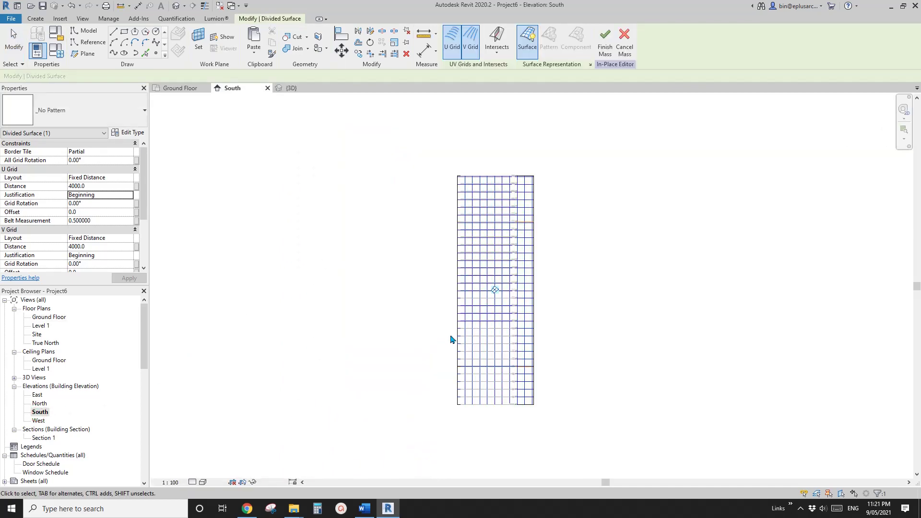
- Check the divided surface grid against the lower levels in the South elevation and finish the in-place mass
scroll(513, 387, up, 3)
middle_drag(512, 387, 499, 352)
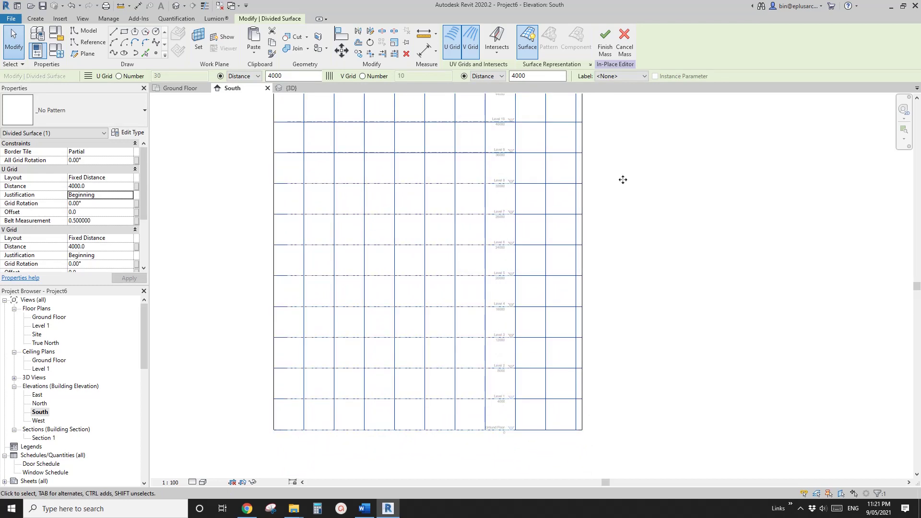
click(605, 50)
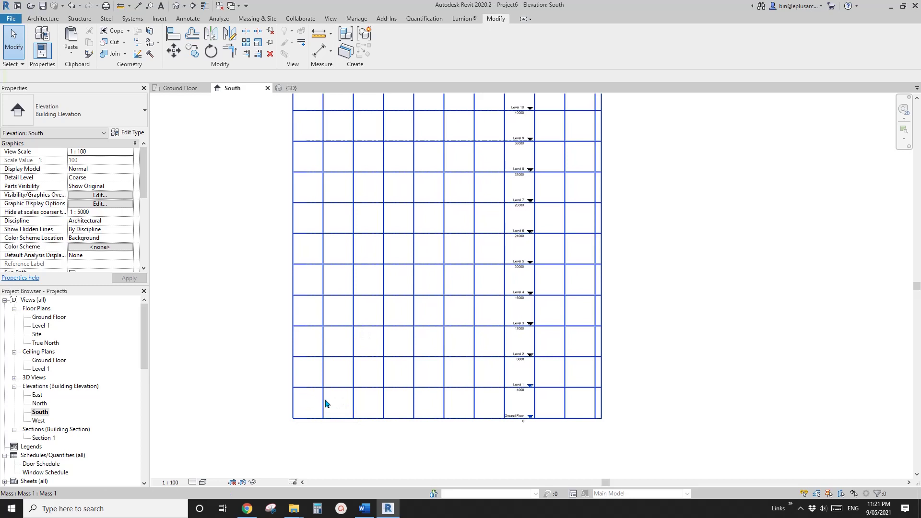
- Measure the width of the first grid cell between Ground Floor and Level 1 with a temporary detail line
scroll(325, 403, up, 2)
key(d)
key(l)
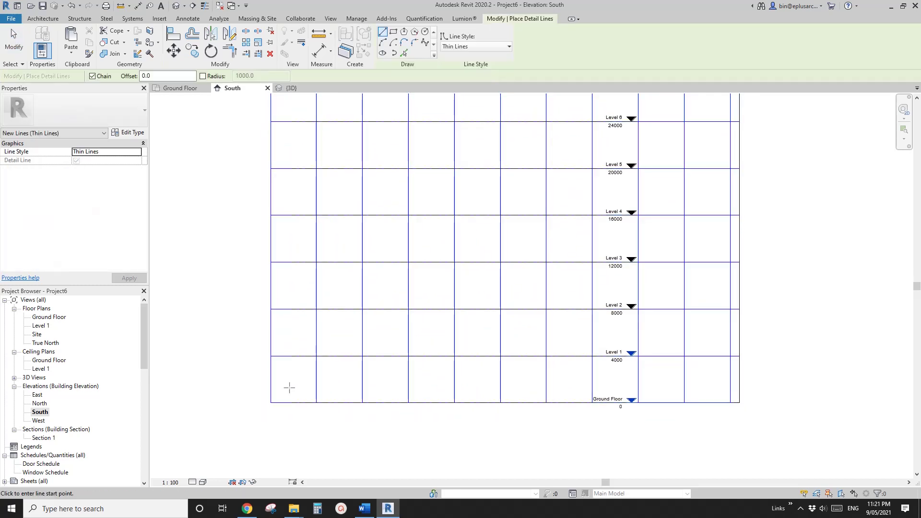
scroll(289, 387, up, 2)
click(258, 357)
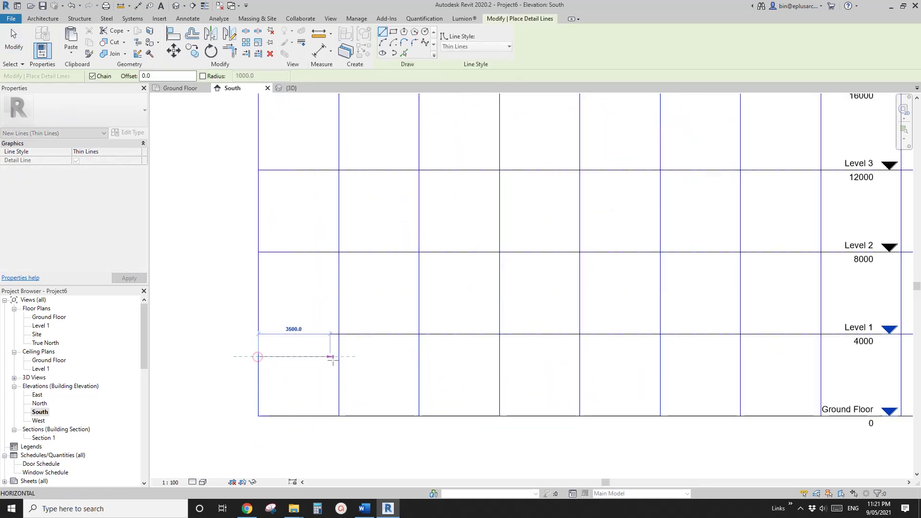
scroll(338, 364, up, 4)
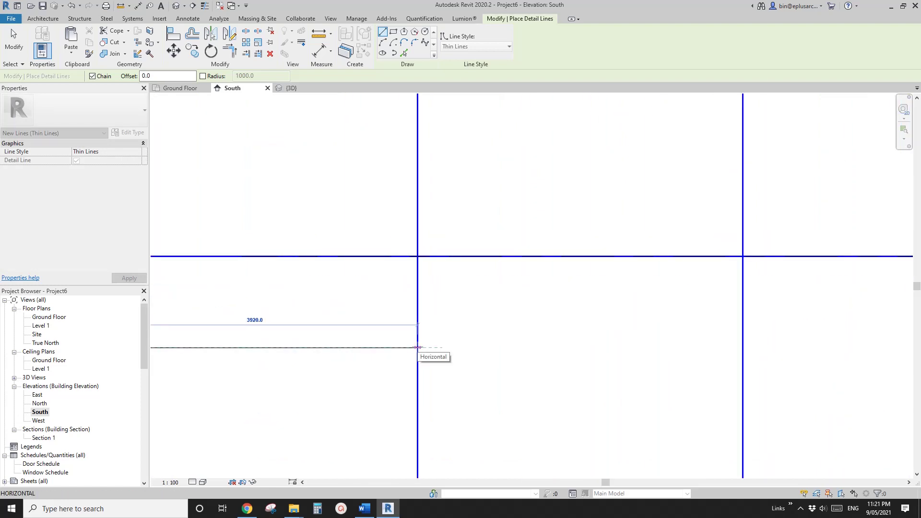
scroll(417, 348, down, 3)
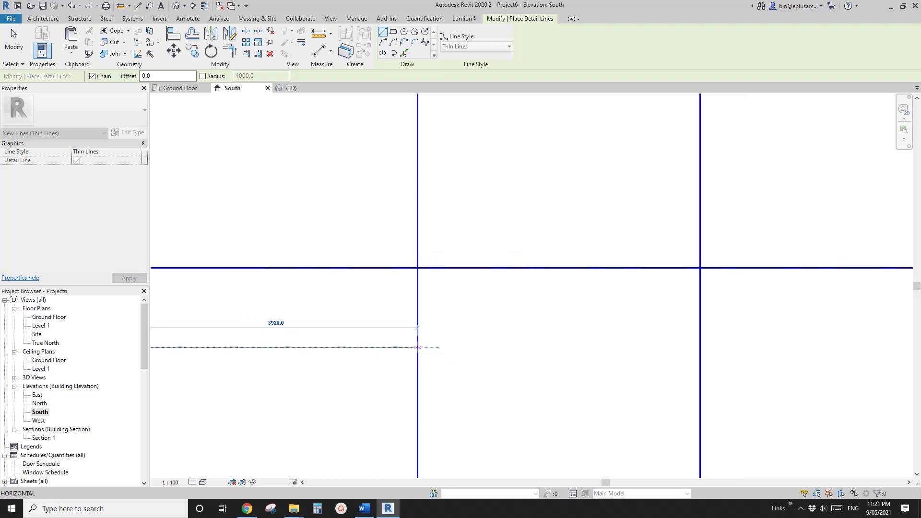
key(Escape)
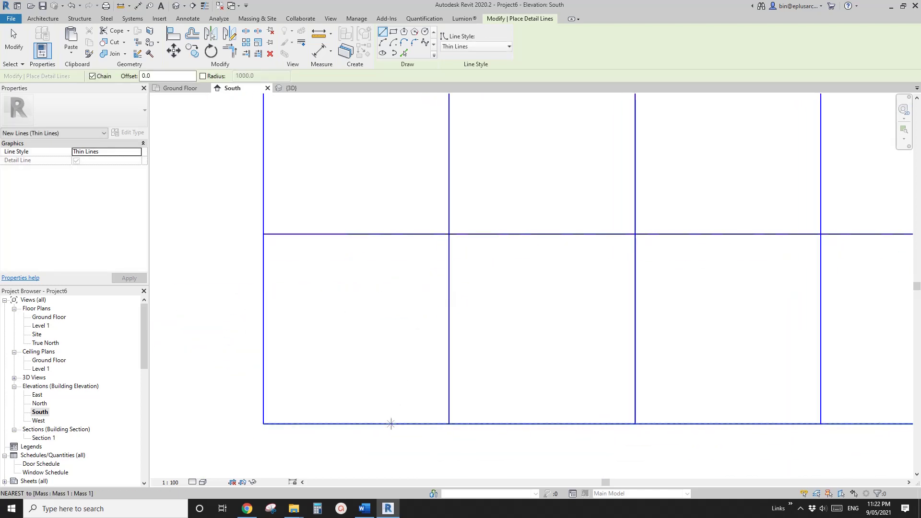
- Measure the height of the first grid cell above the Ground Floor with a temporary vertical detail line
click(390, 423)
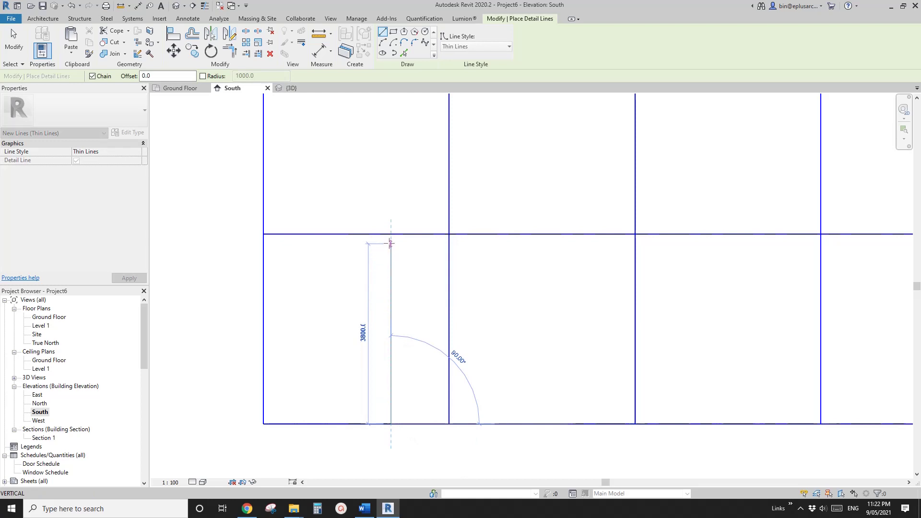
scroll(391, 235, up, 2)
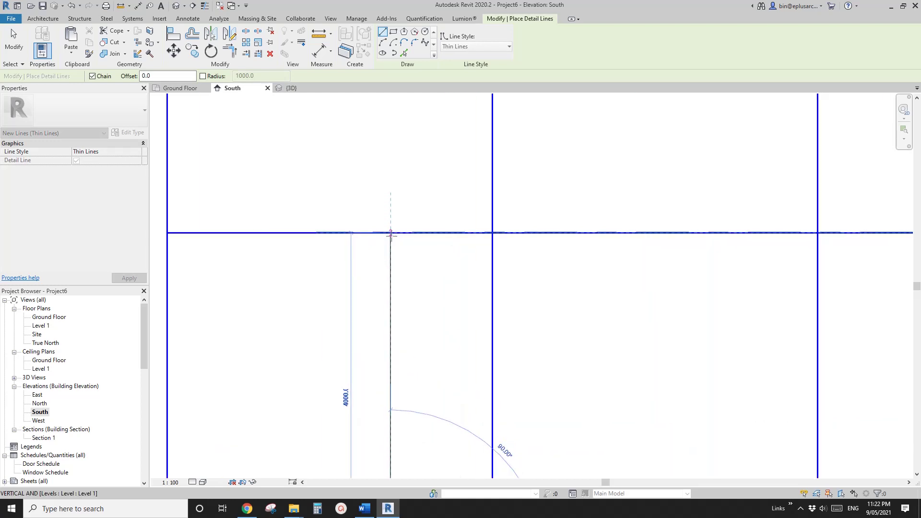
scroll(390, 240, down, 6)
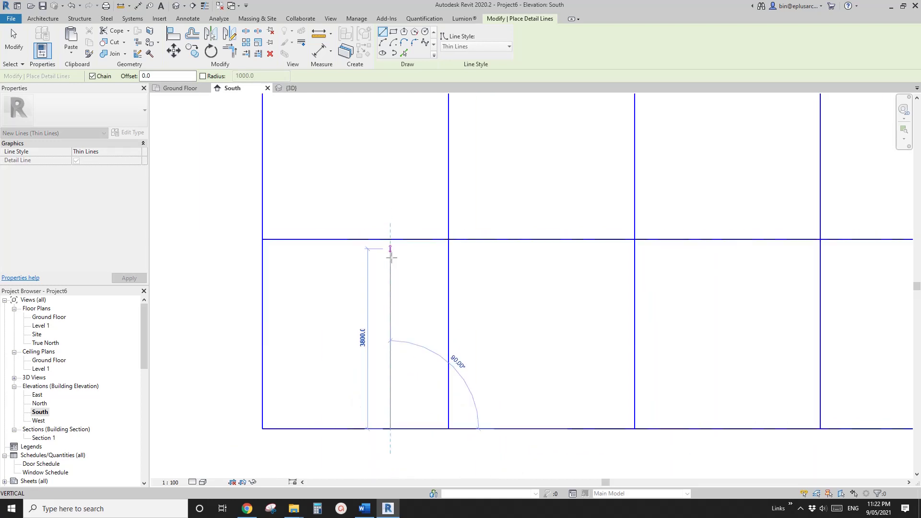
key(Escape)
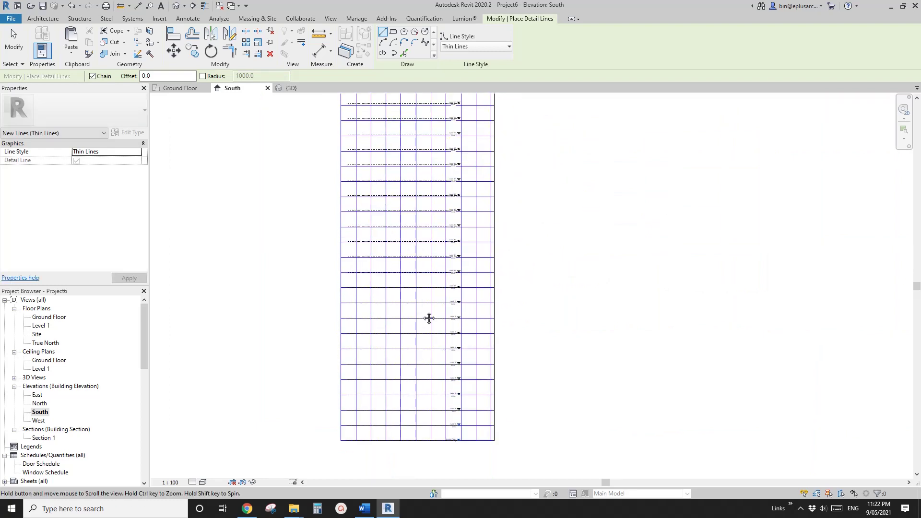
- Measure the height of an edge grid cell higher up the tower with a temporary vertical detail line and leave the command
scroll(355, 144, up, 5)
scroll(331, 200, up, 2)
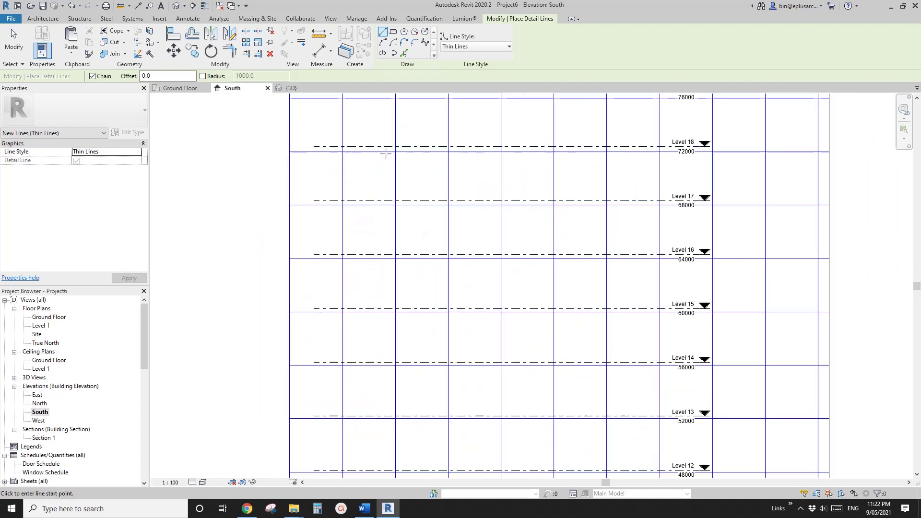
scroll(489, 195, up, 3)
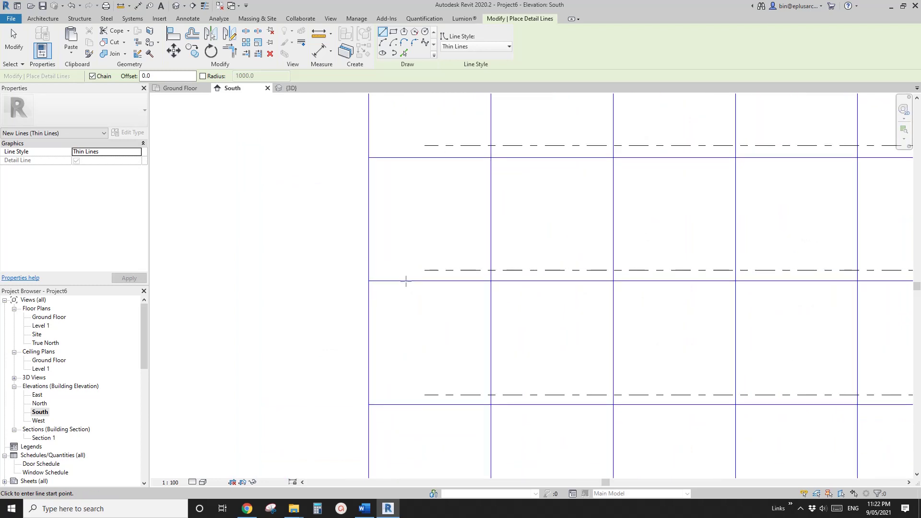
click(406, 281)
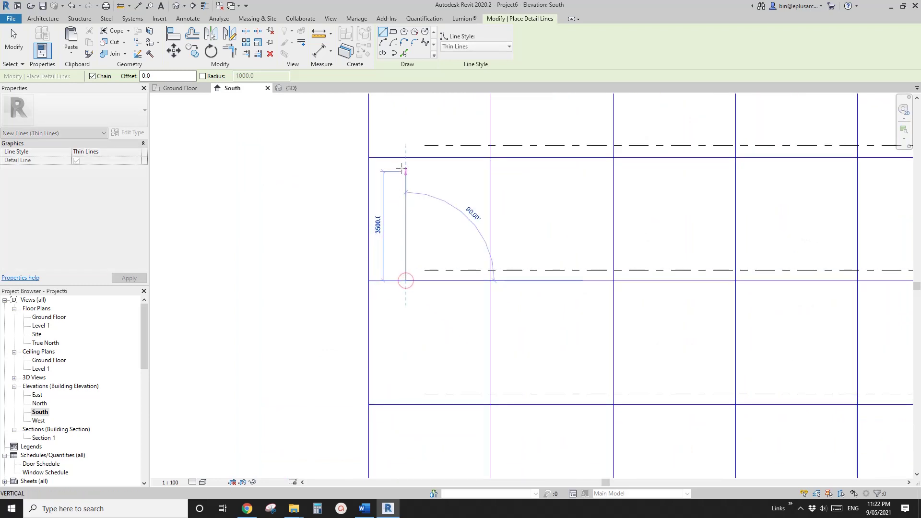
scroll(407, 152, up, 6)
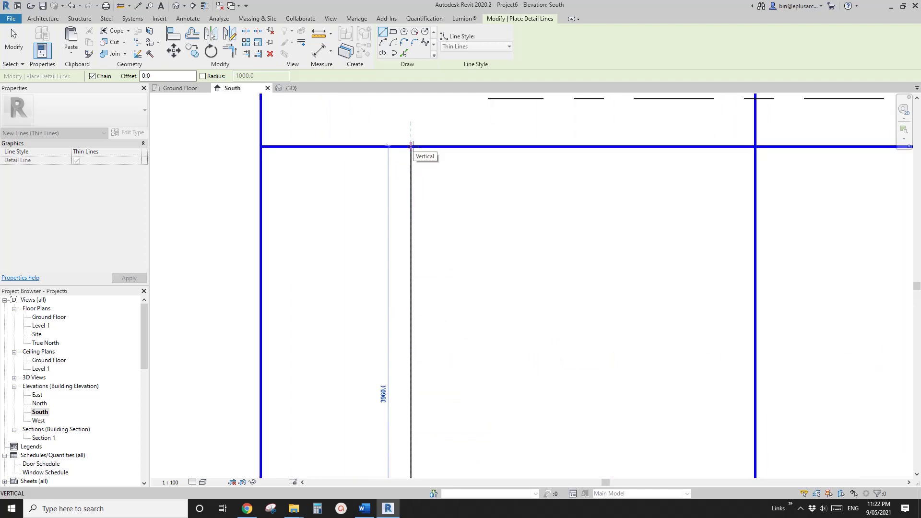
click(411, 146)
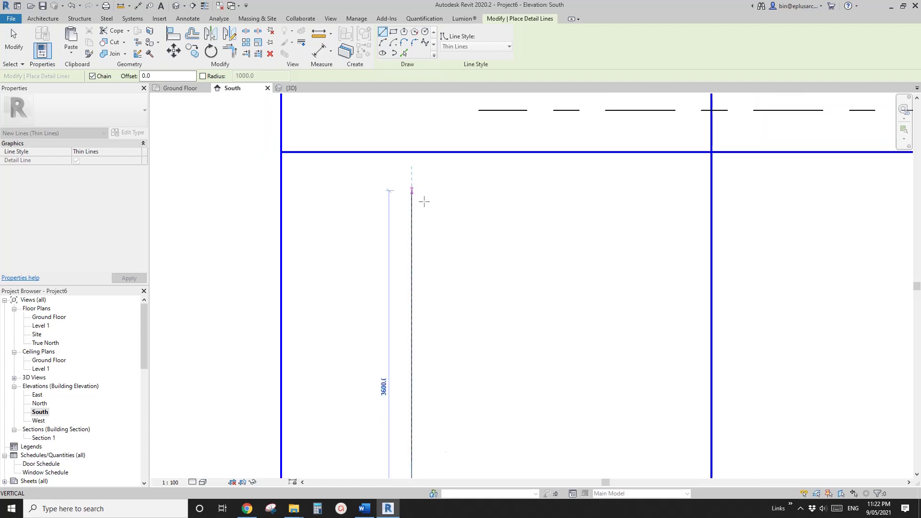
key(Escape)
key(Escape)
scroll(421, 208, down, 8)
scroll(489, 257, down, 2)
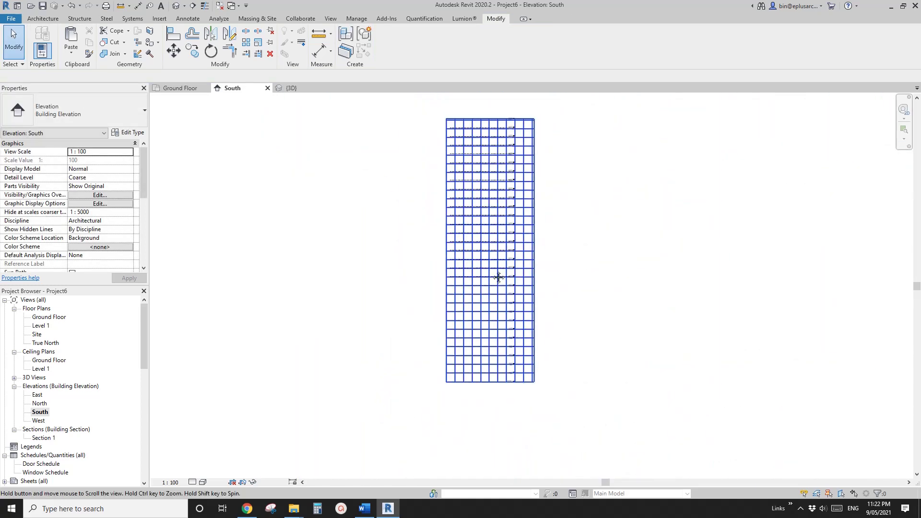
- In the 3D view, edit the tower mass in place and turn off the U and V grids of the front divided surface
click(178, 6)
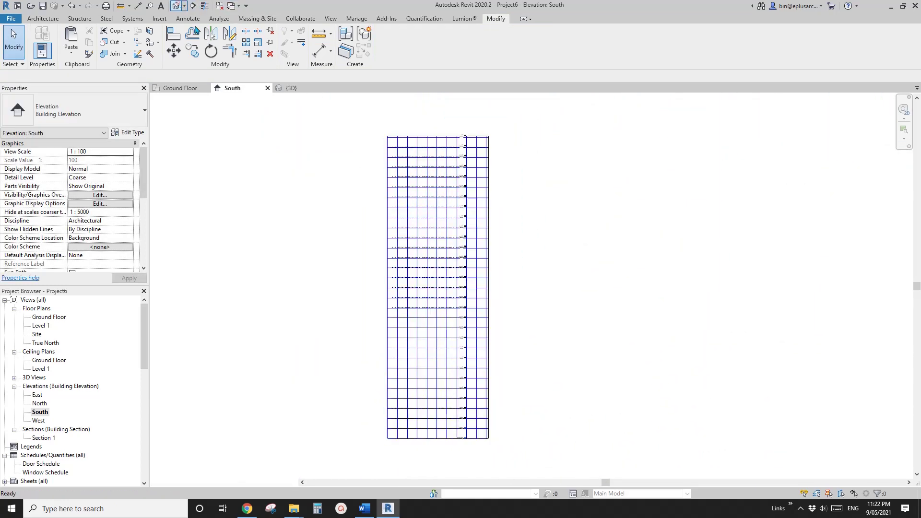
shift+middle_drag(462, 251, 379, 261)
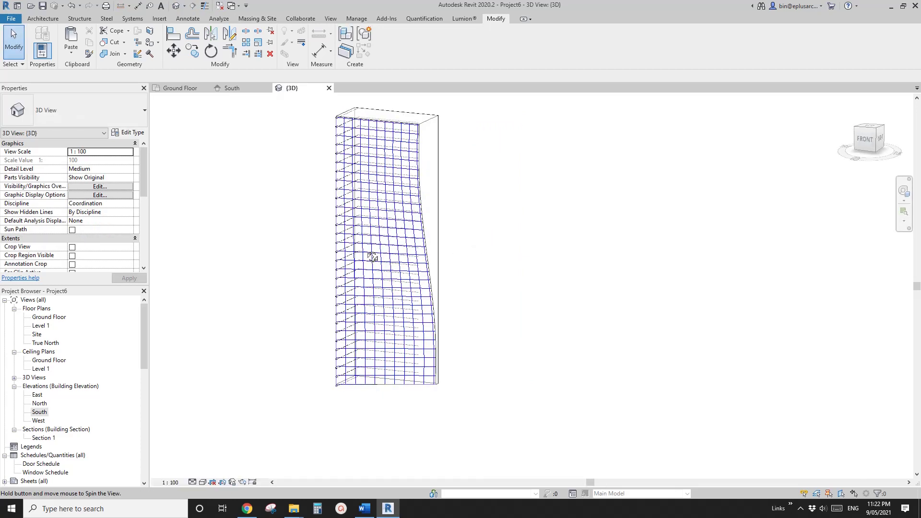
scroll(390, 230, up, 3)
click(391, 210)
middle_drag(391, 209, 427, 230)
key(Escape)
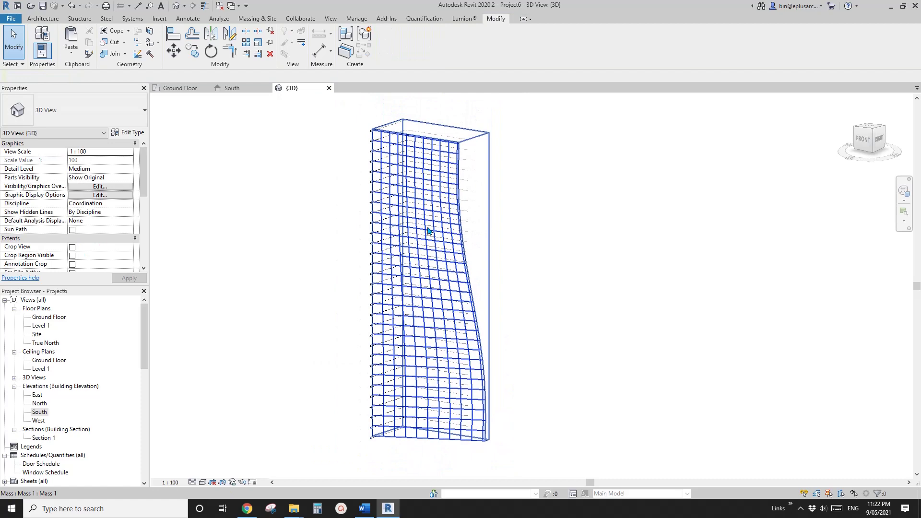
click(434, 200)
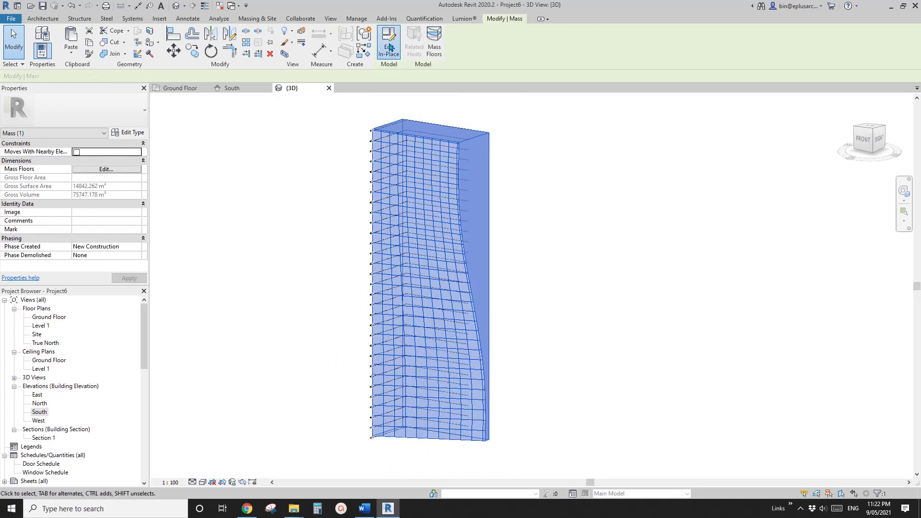
click(434, 174)
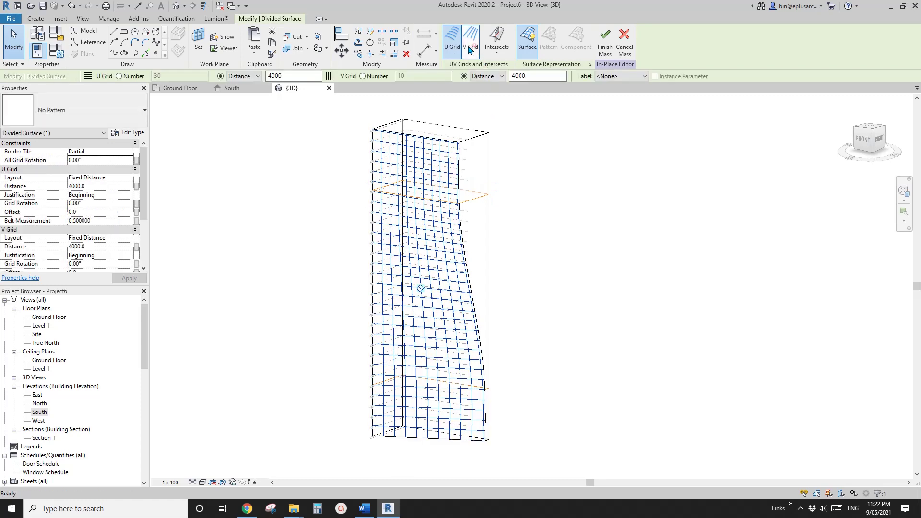
click(470, 42)
click(452, 47)
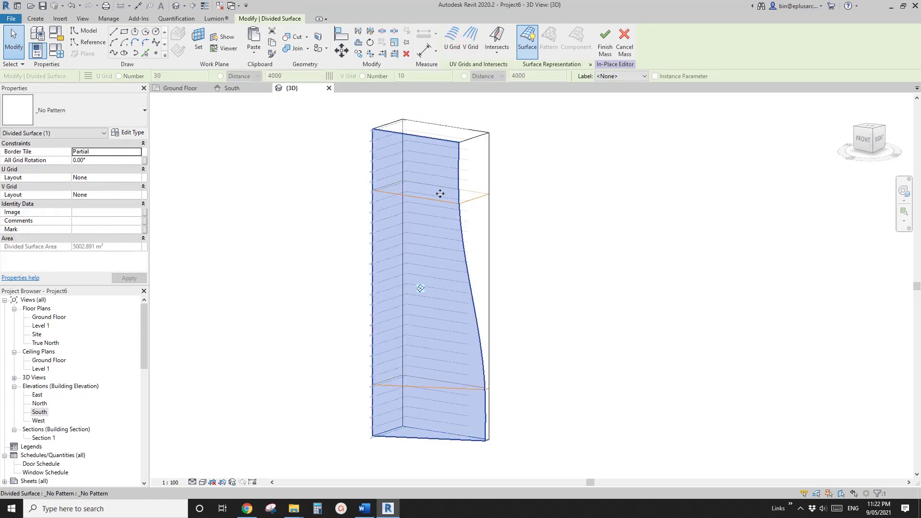
- Inspect the ungridded front surface against the levels from the front and finish the in-place mass edit
shift+middle_drag(439, 193, 542, 225)
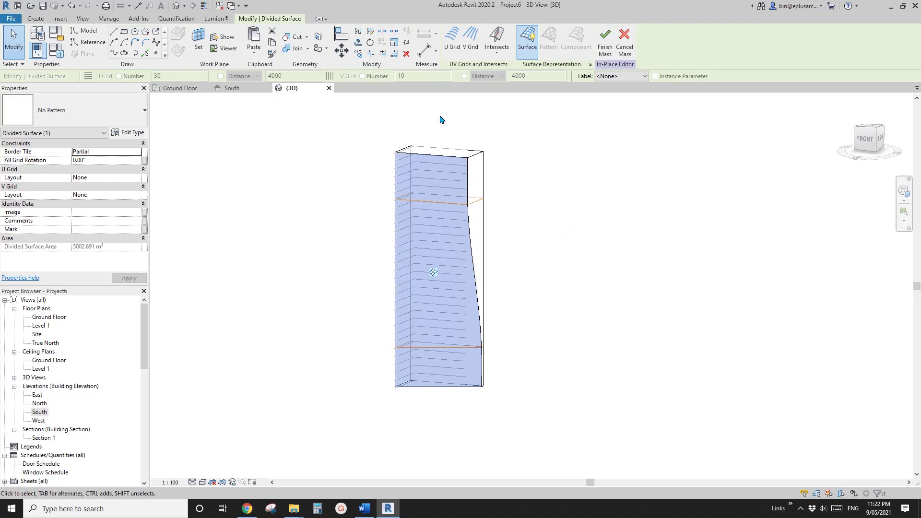
shift+middle_drag(520, 200, 532, 168)
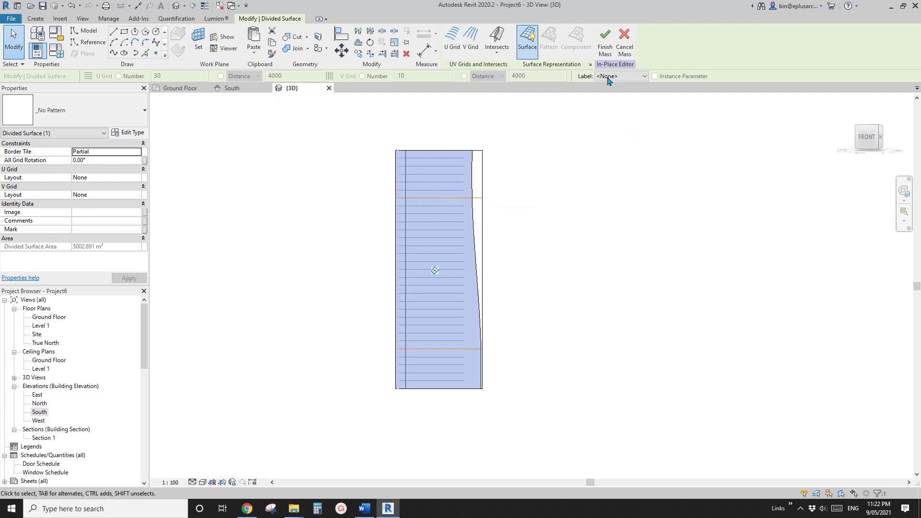
shift+middle_drag(546, 161, 599, 129)
click(603, 51)
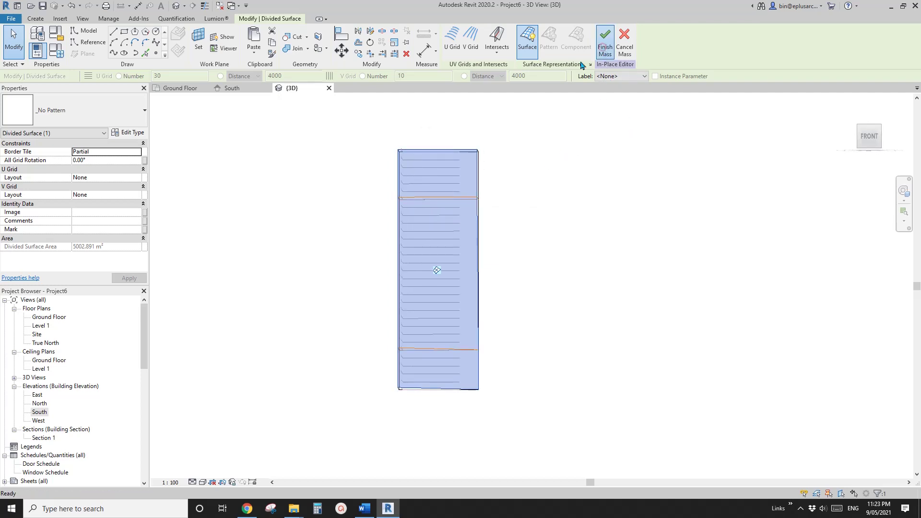
- In the South elevation, select all the levels and maximize their 3D extents to span the full width of the tower
double_click(40, 411)
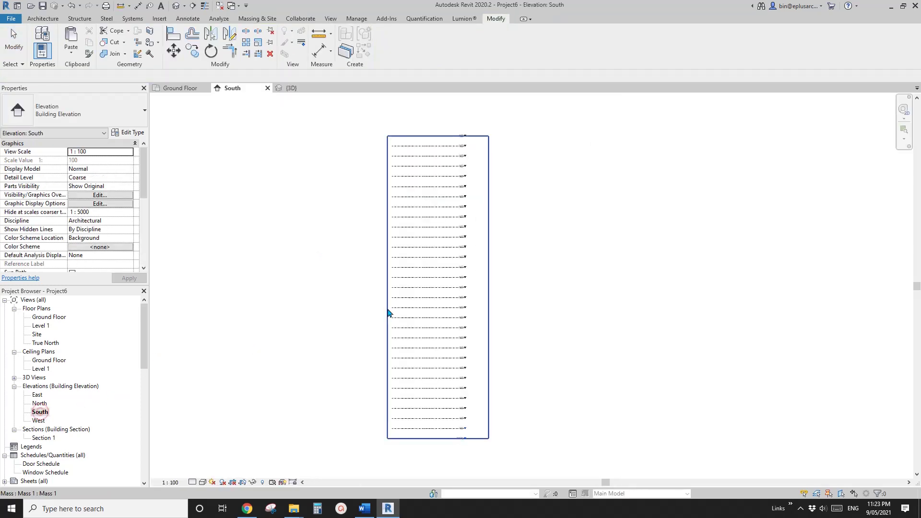
middle_drag(411, 293, 407, 294)
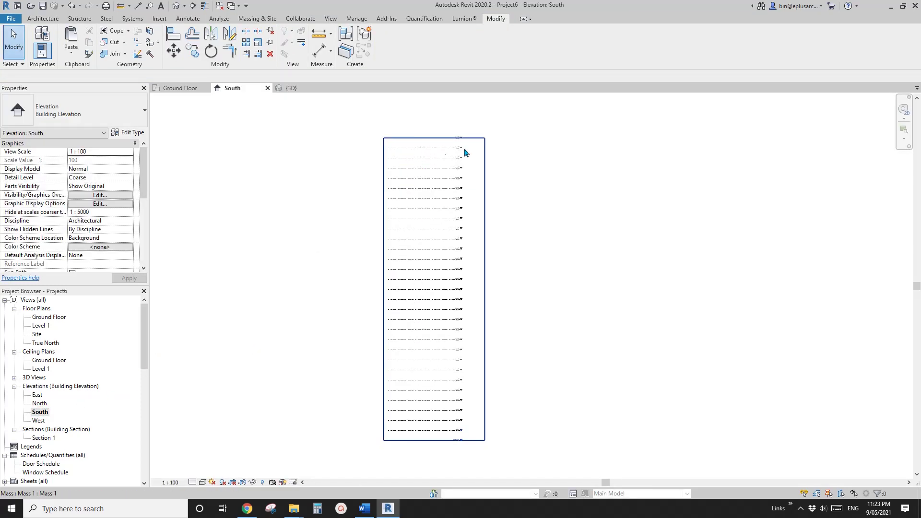
click(429, 149)
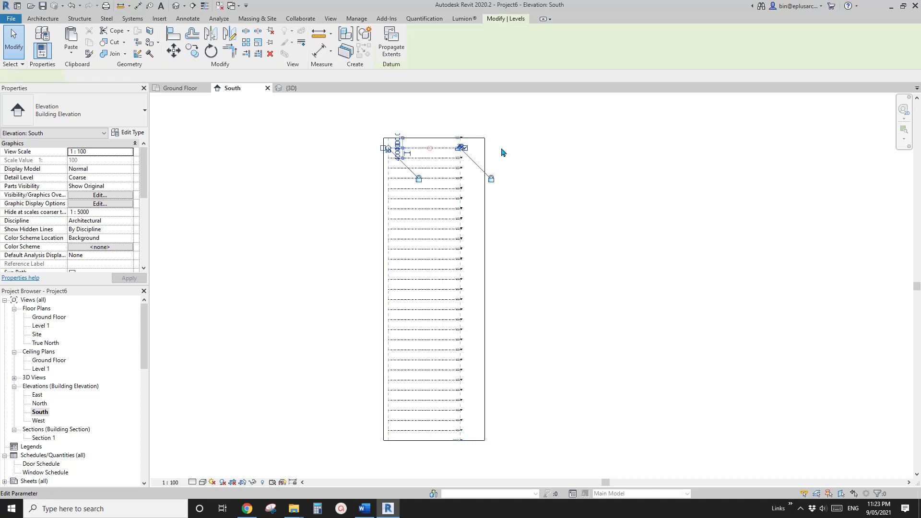
scroll(398, 151, up, 3)
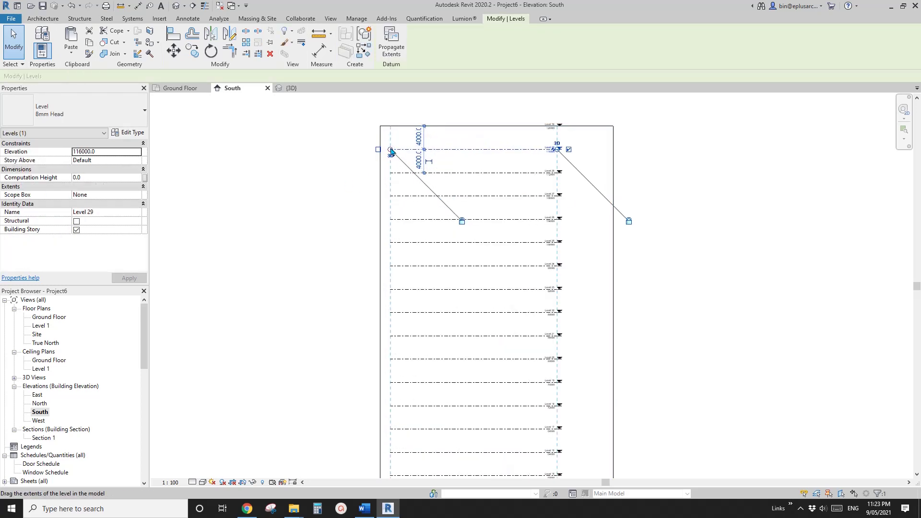
click(482, 159)
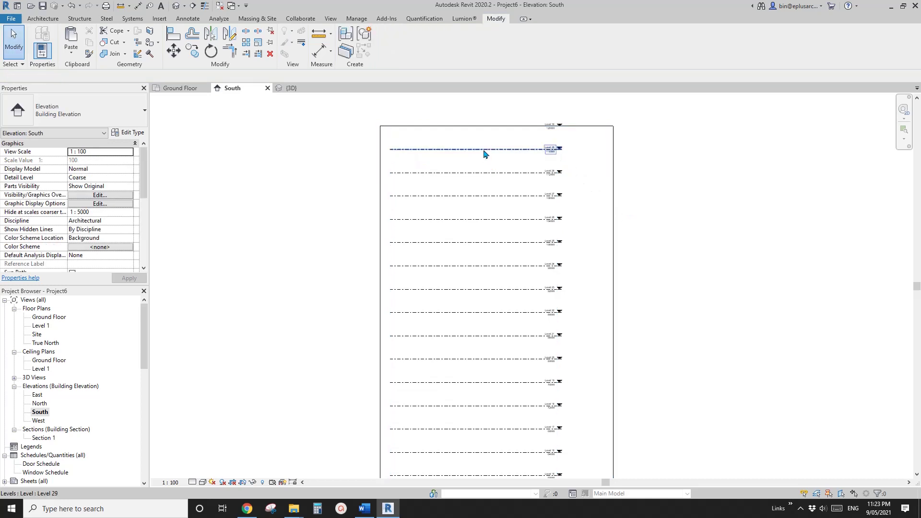
click(483, 154)
key(s)
key(a)
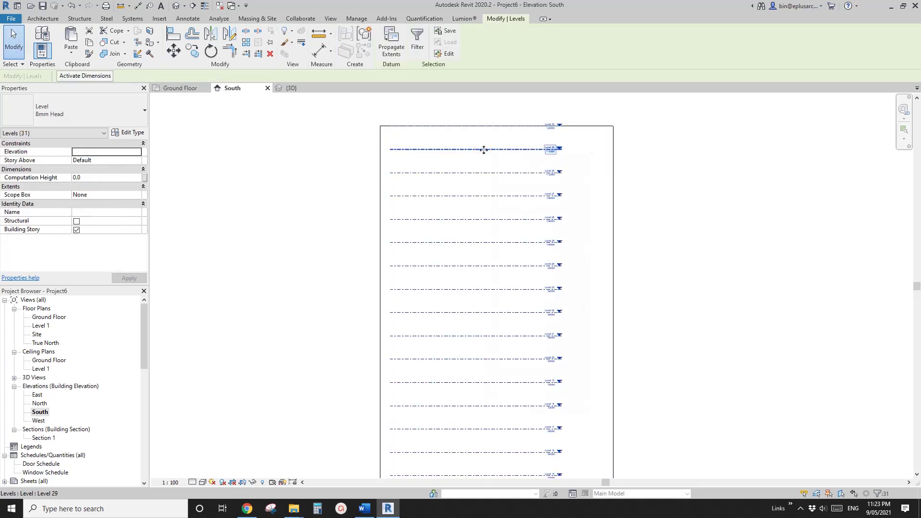
right_click(483, 150)
click(532, 227)
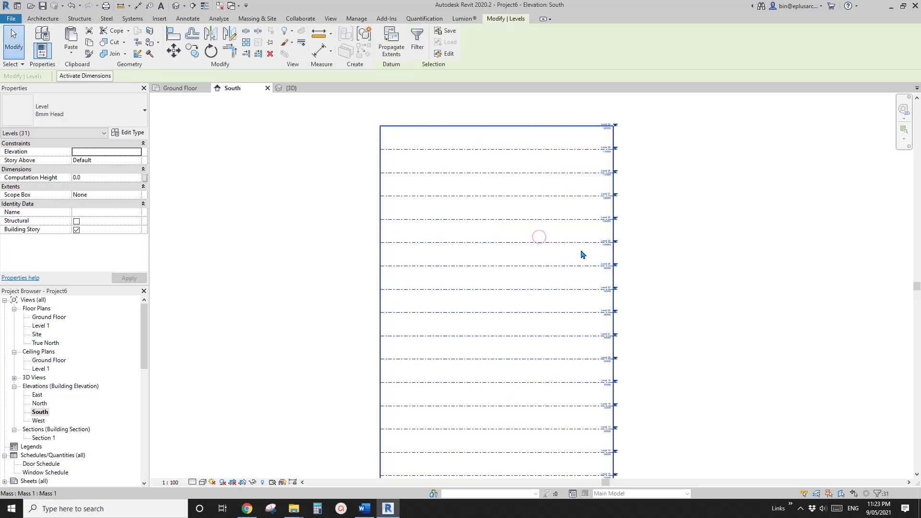
scroll(536, 220, down, 5)
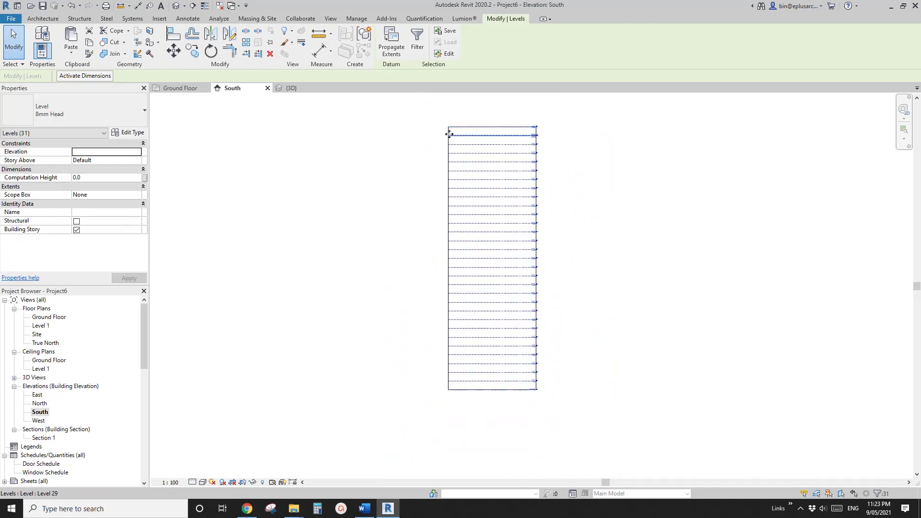
scroll(435, 141, up, 2)
scroll(454, 134, up, 1)
key(Escape)
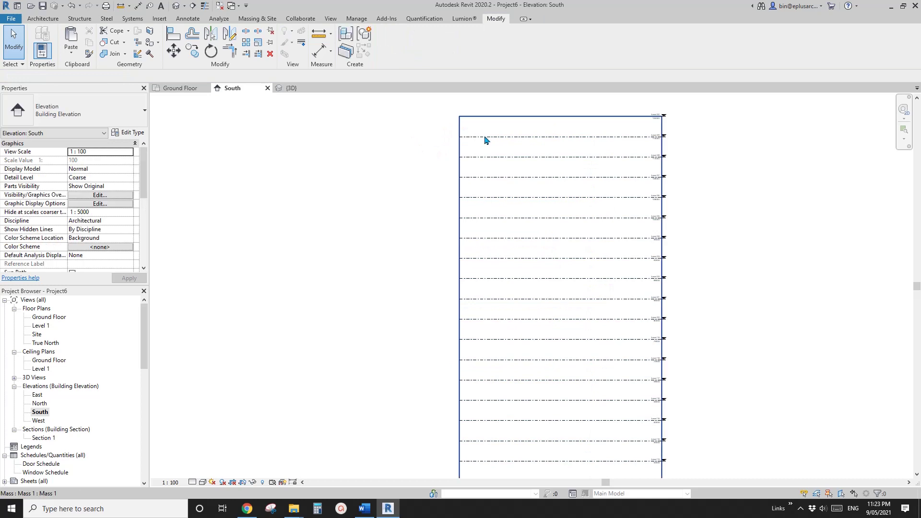
- Extend both ends of the aligned levels beyond the tower's side edges in the South elevation and clear the selection
click(488, 137)
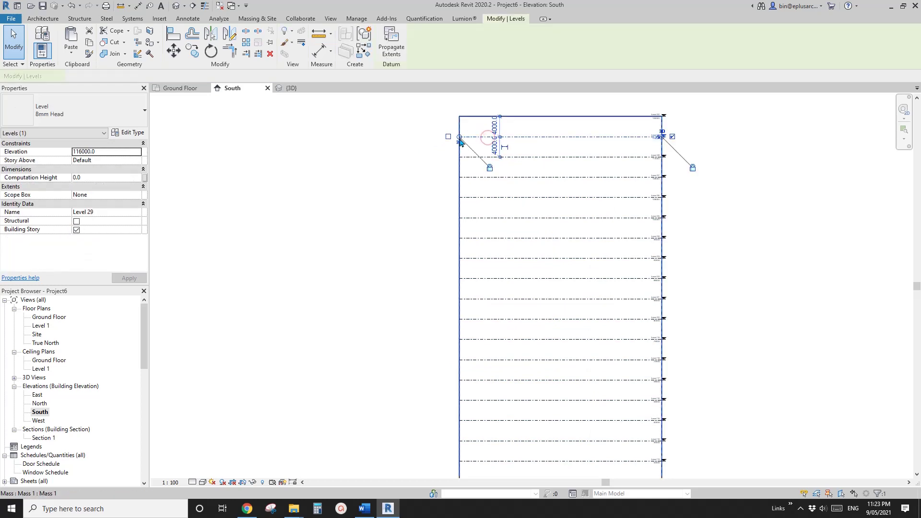
scroll(464, 138, up, 1)
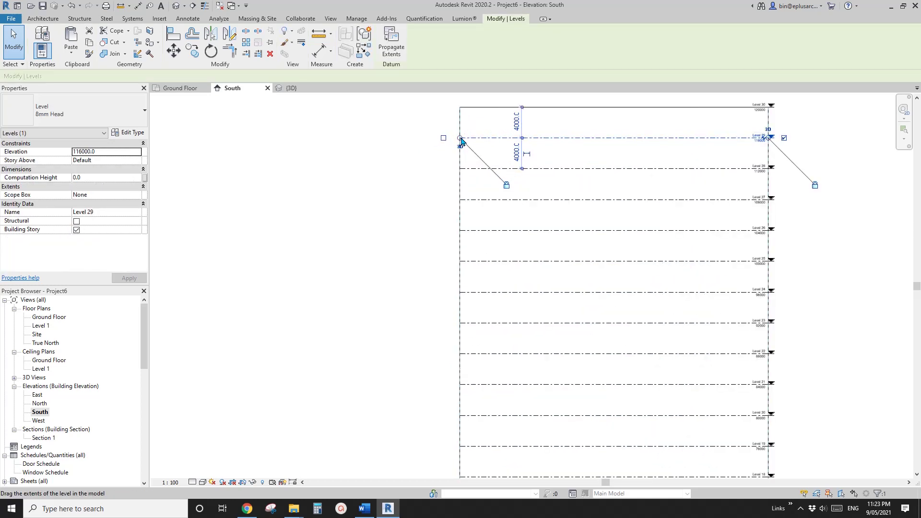
drag(455, 142, 403, 138)
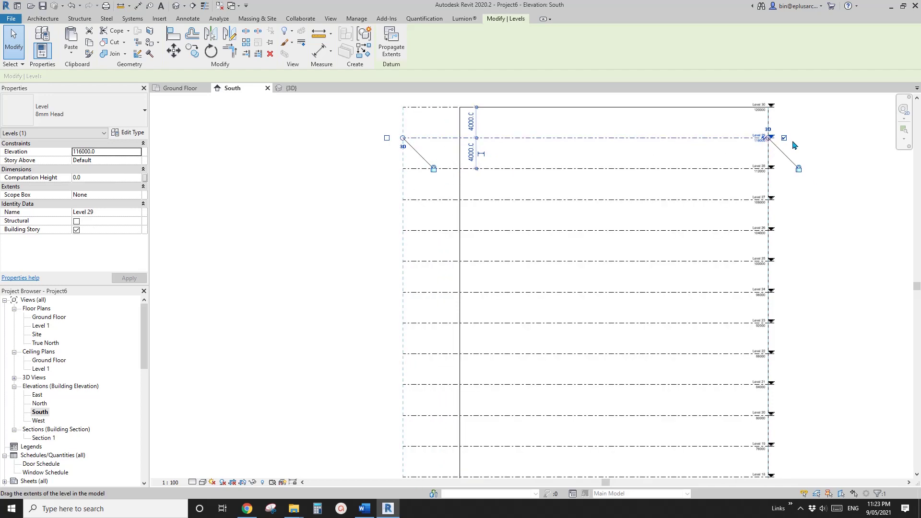
drag(769, 138, 813, 139)
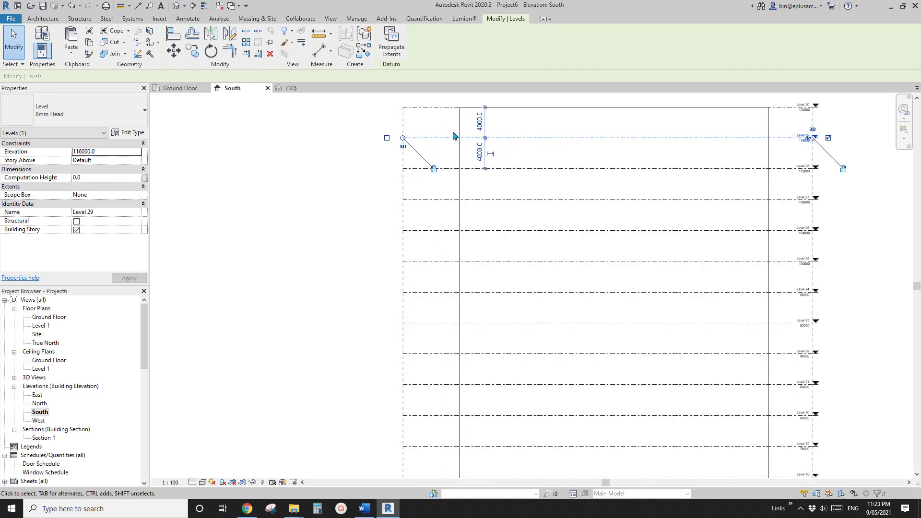
key(Escape)
scroll(650, 189, down, 5)
middle_drag(652, 189, 614, 195)
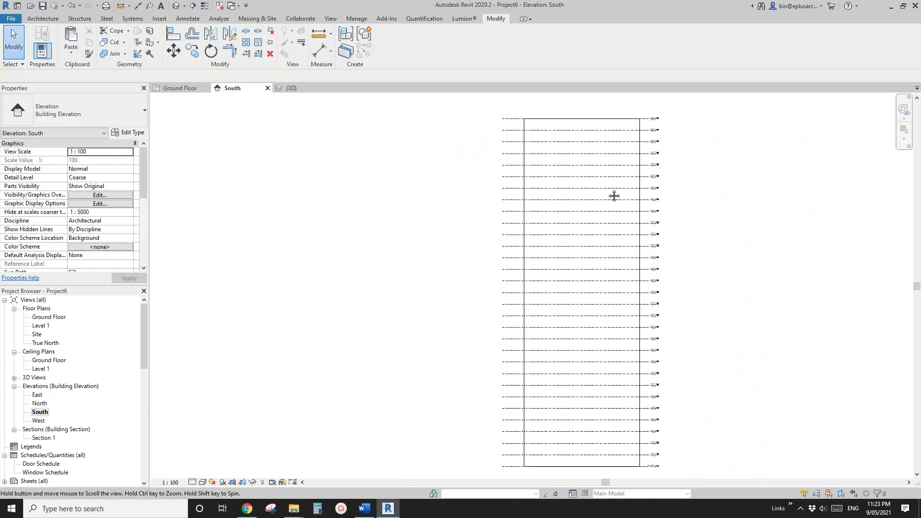
scroll(614, 196, down, 2)
drag(533, 127, 469, 384)
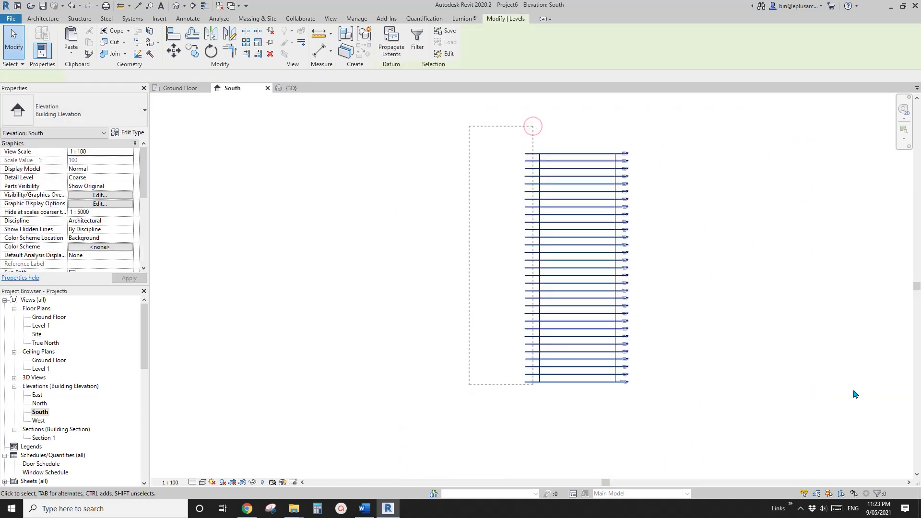
key(Escape)
- Draw a vertical reference plane along the tower's left edge from the Ground Floor level to above the roof
middle_drag(614, 175, 561, 180)
scroll(513, 209, up, 1)
middle_drag(527, 208, 489, 203)
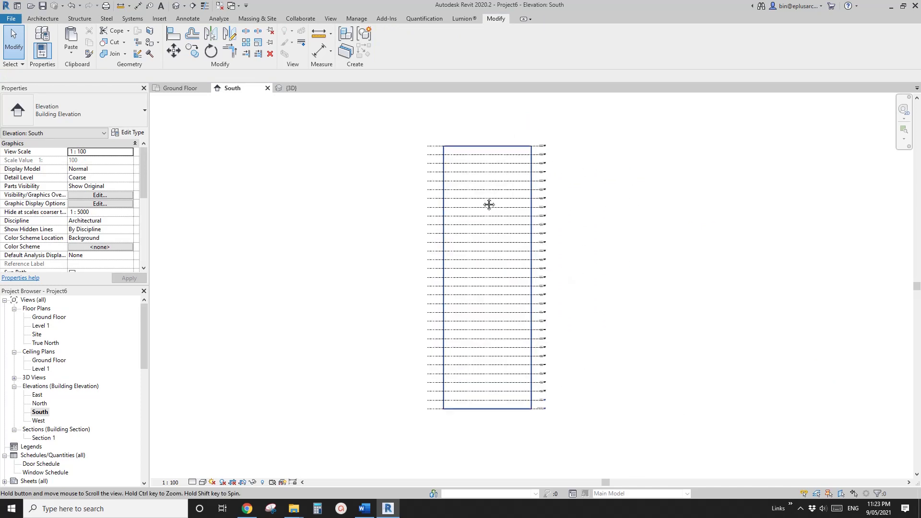
key(r)
key(p)
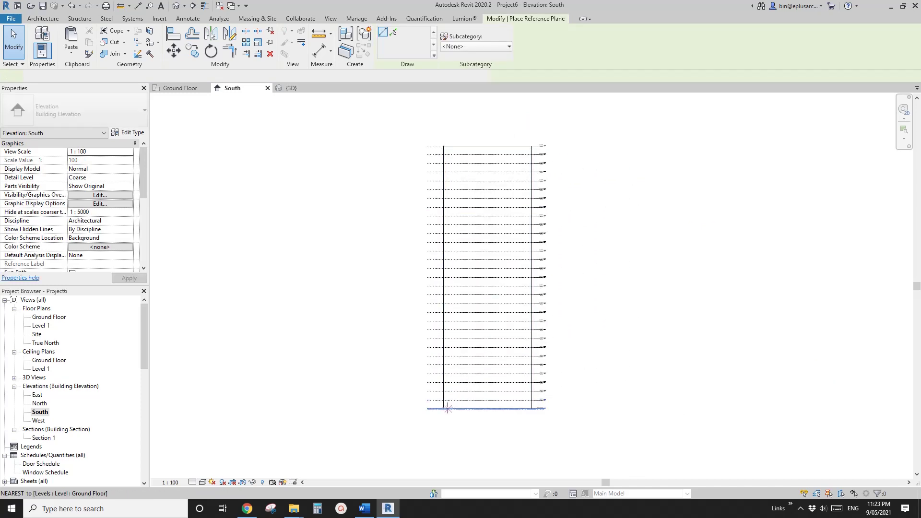
click(444, 408)
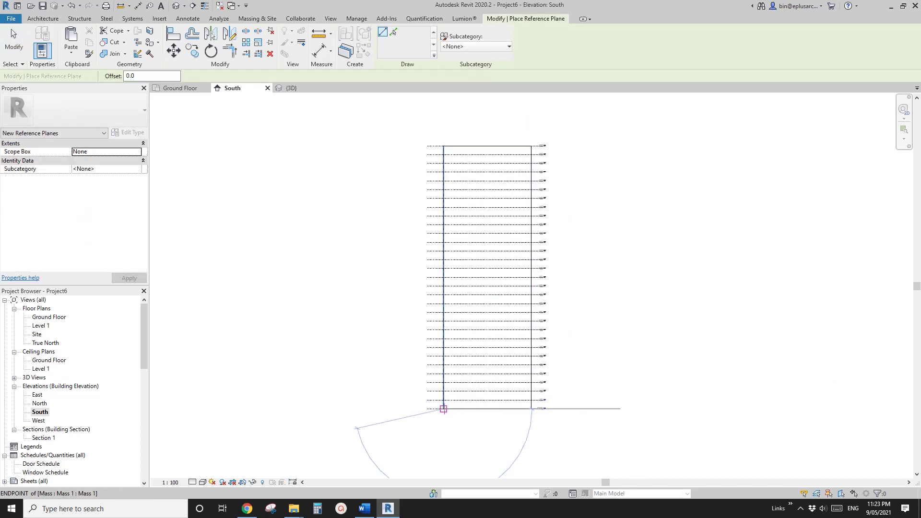
click(442, 120)
key(Escape)
key(Escape)
- Extend the lower end of the left-edge reference plane to below the Ground Floor level
click(443, 139)
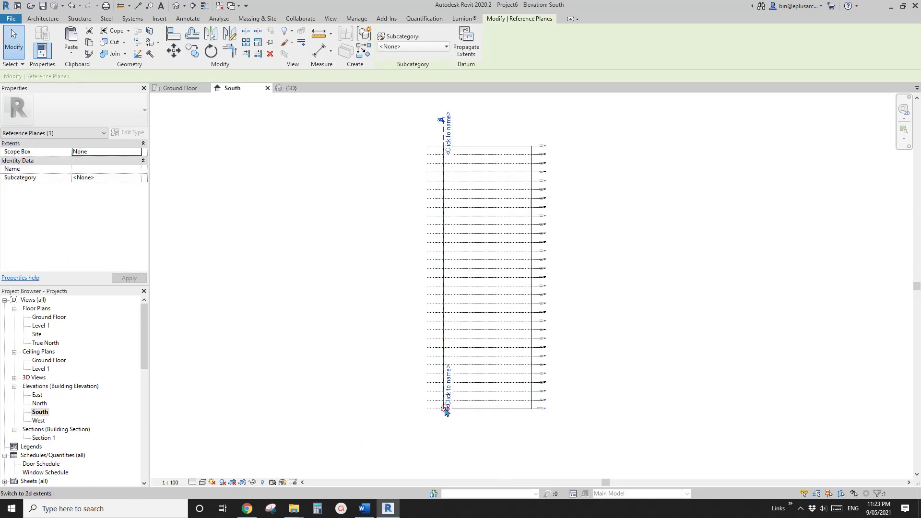
scroll(449, 415, up, 5)
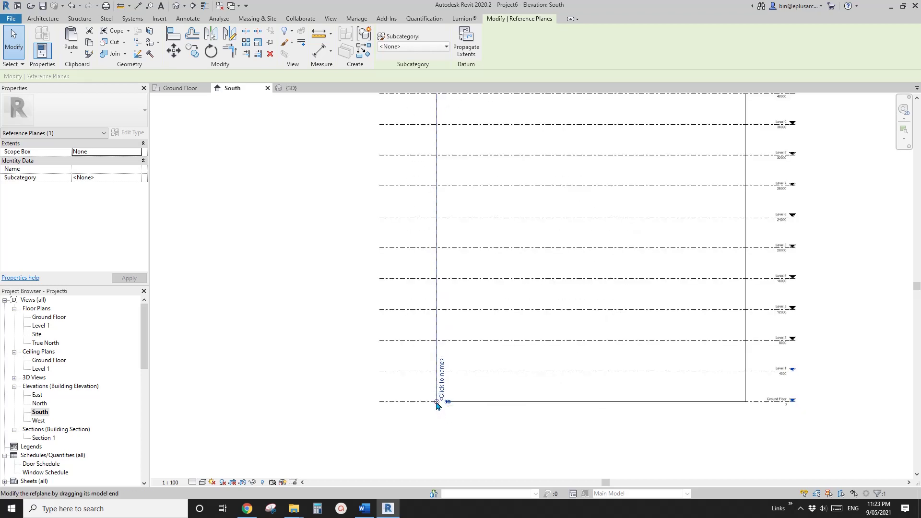
drag(437, 402, 437, 436)
key(Escape)
scroll(496, 386, down, 2)
middle_drag(491, 230, 454, 329)
- Array the left-edge reference plane horizontally across the tower as a group of 11 at 4000 mm spacing
click(425, 207)
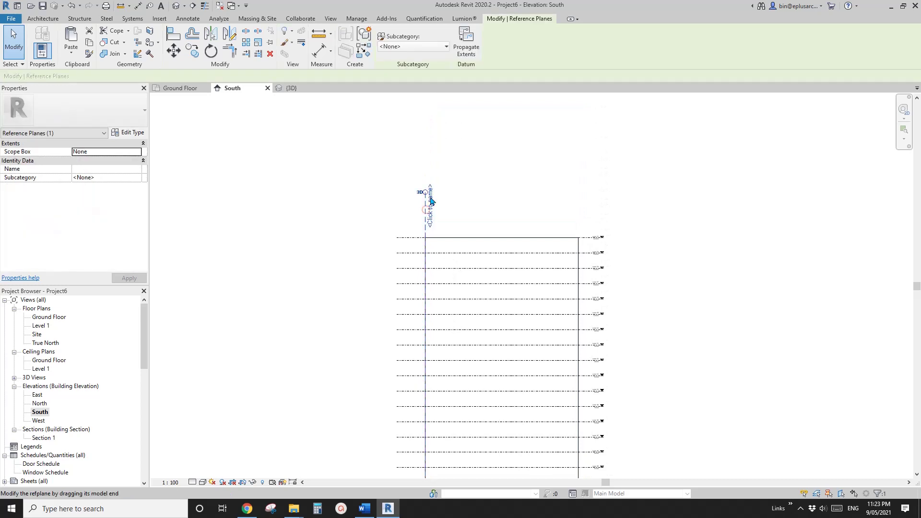
key(a)
key(r)
click(469, 197)
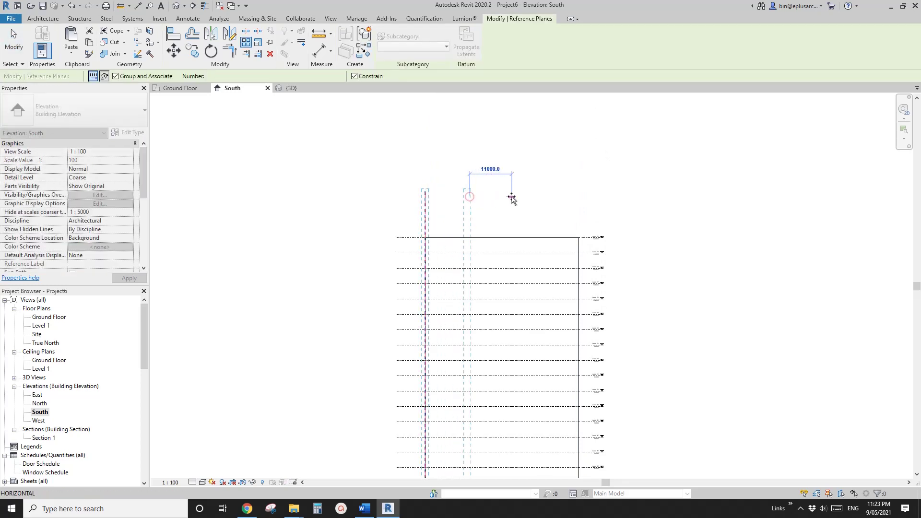
text(4)
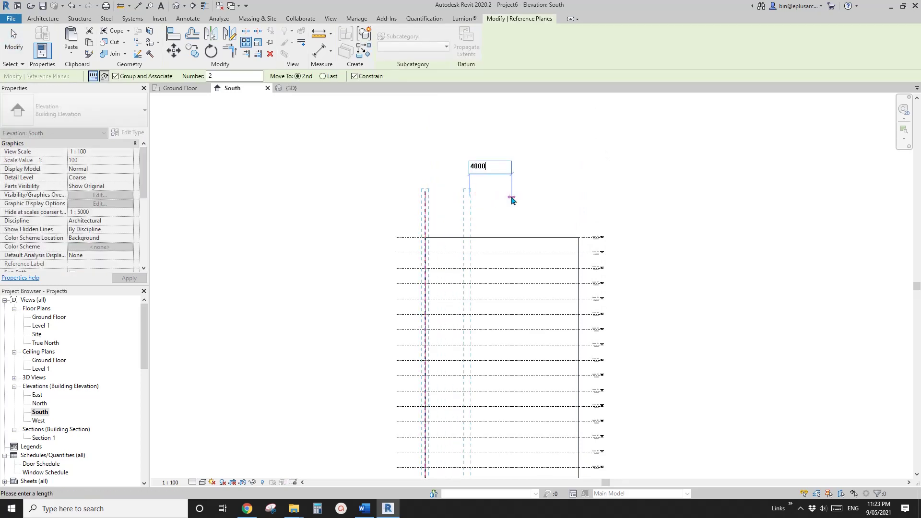
text(000)
key(Return)
scroll(462, 199, down, 4)
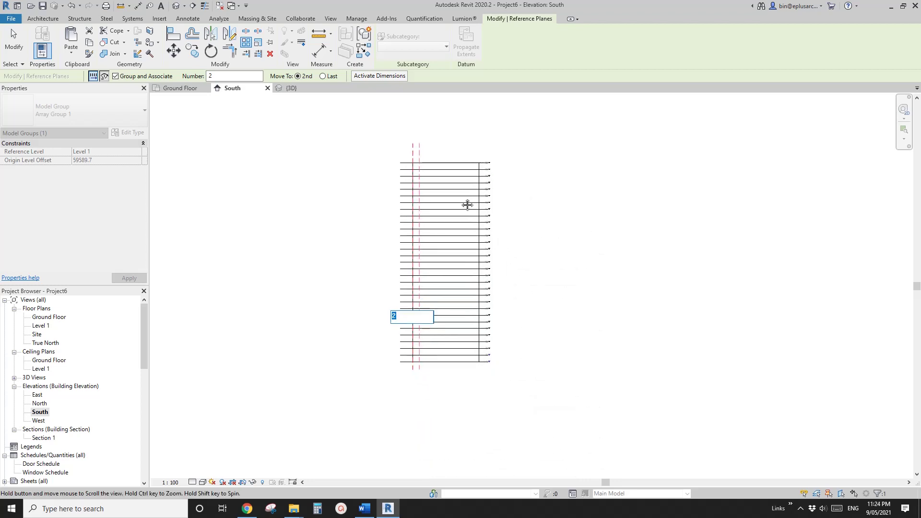
click(412, 311)
text(11)
key(Return)
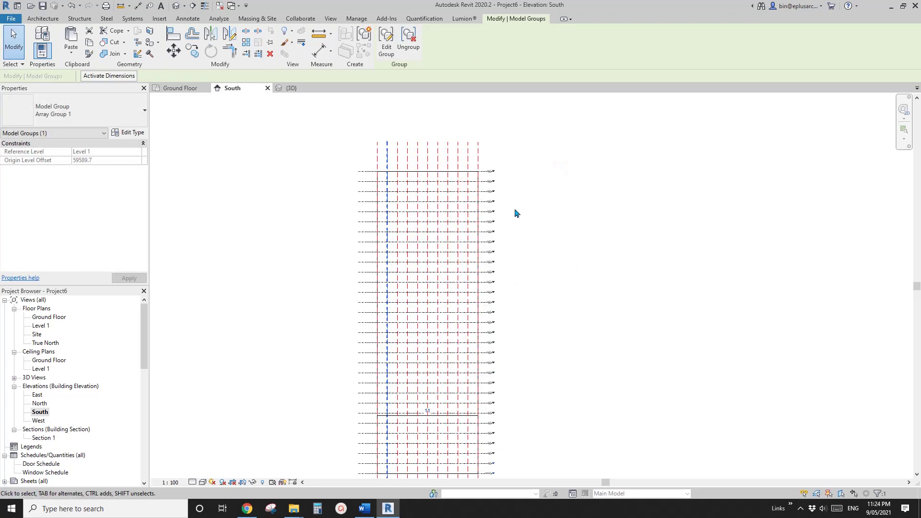
- Delete the two outermost arrayed reference planes that coincide with the tower's left and right edges
scroll(514, 210, down, 1)
middle_drag(485, 204, 509, 253)
scroll(497, 206, up, 3)
click(490, 172)
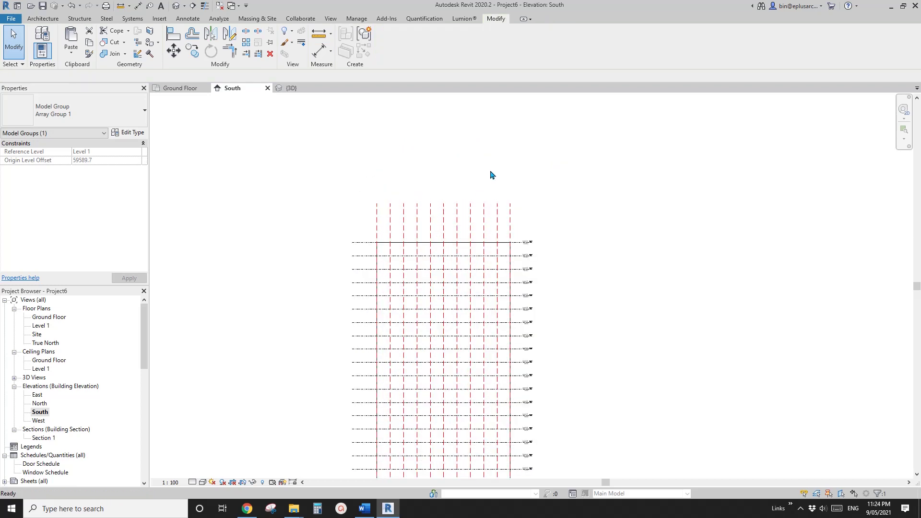
click(512, 213)
key(Delete)
click(377, 209)
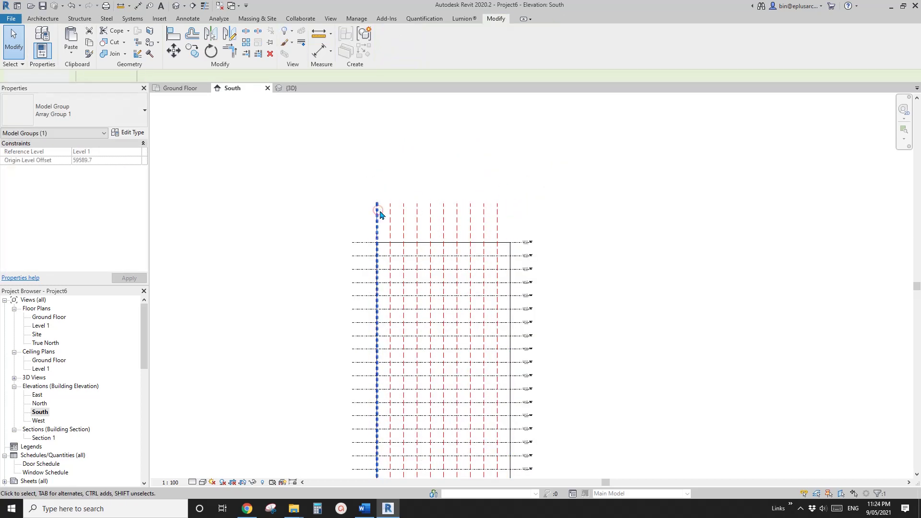
key(Delete)
- Ungroup the remaining nine arrayed reference planes and clear the selection
drag(537, 183, 364, 222)
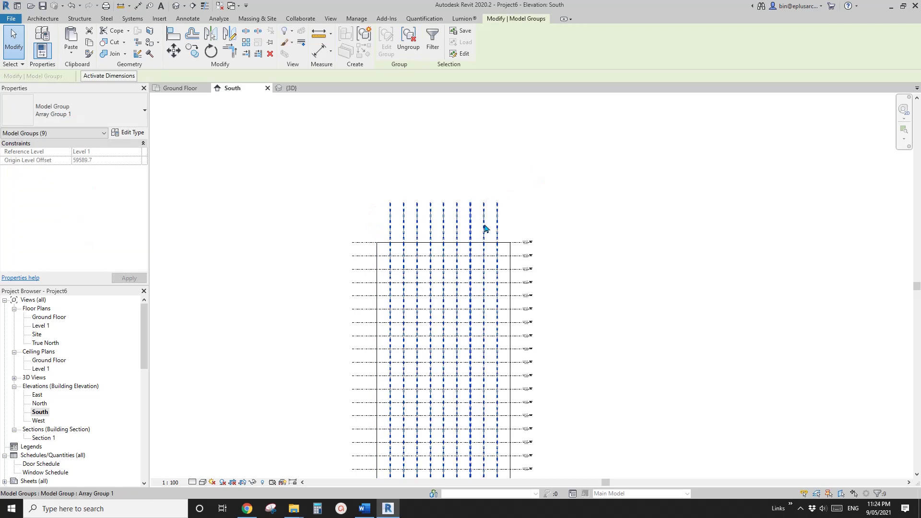
click(409, 43)
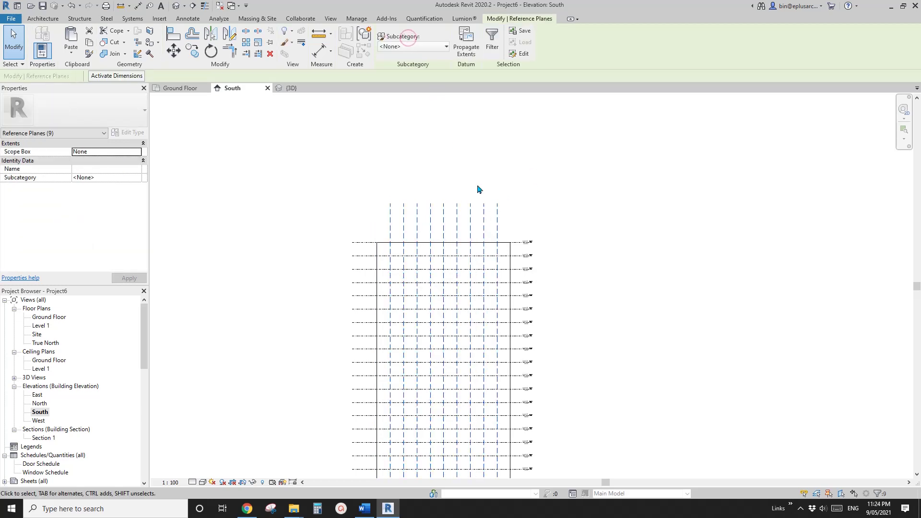
scroll(476, 189, down, 2)
middle_drag(498, 181, 497, 153)
key(Escape)
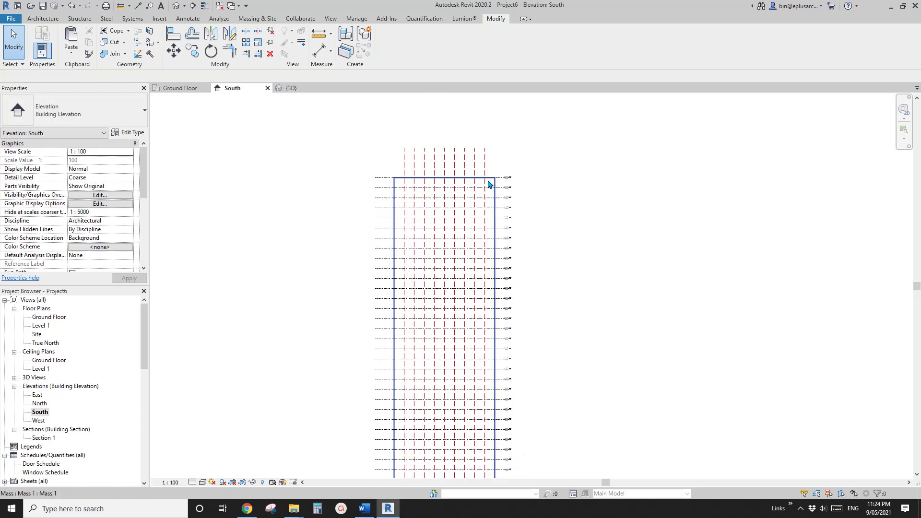
- Open the tower mass for in-place editing and select its front divided surface
click(490, 184)
scroll(490, 184, down, 1)
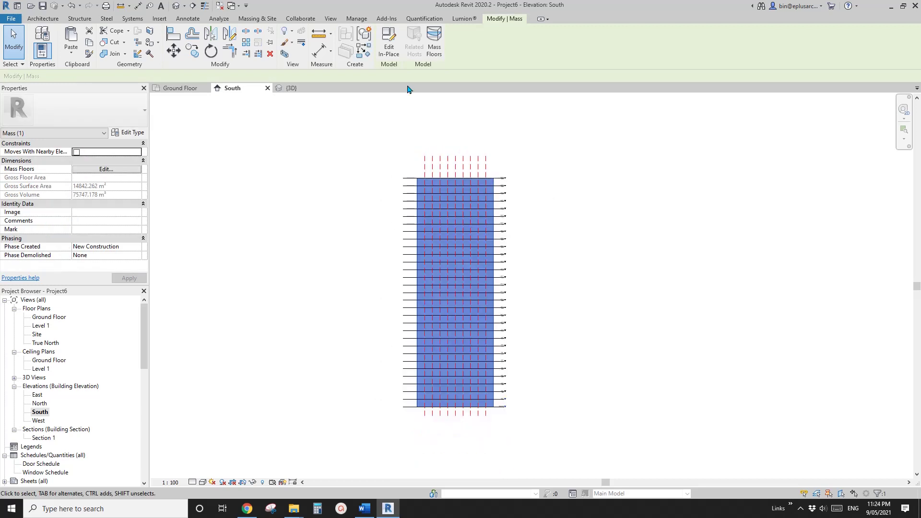
click(396, 56)
scroll(490, 189, up, 3)
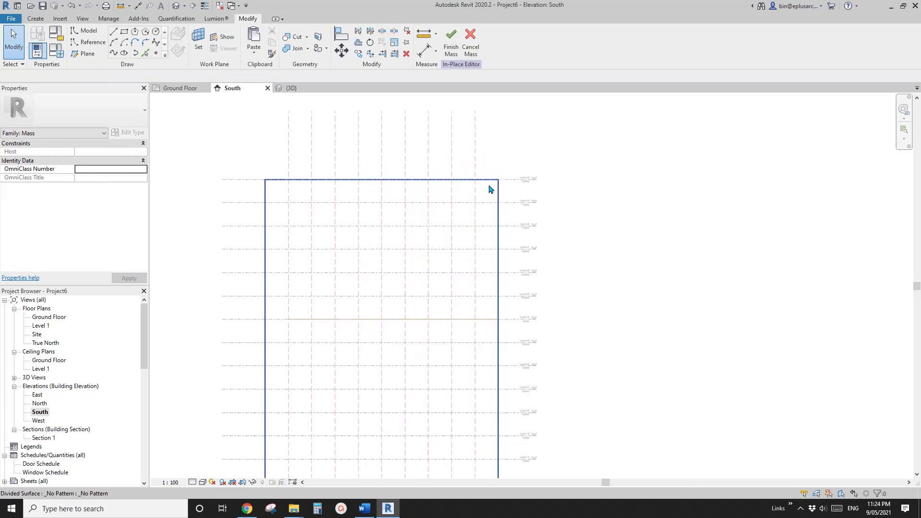
click(488, 196)
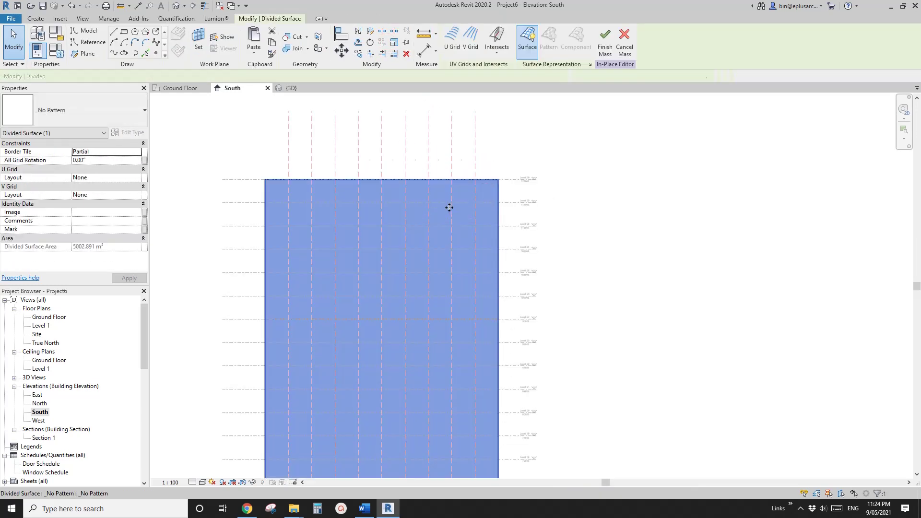
scroll(450, 205, down, 2)
- Split the front divided surface with Intersects, using the nine vertical reference planes and all the levels as references
click(490, 53)
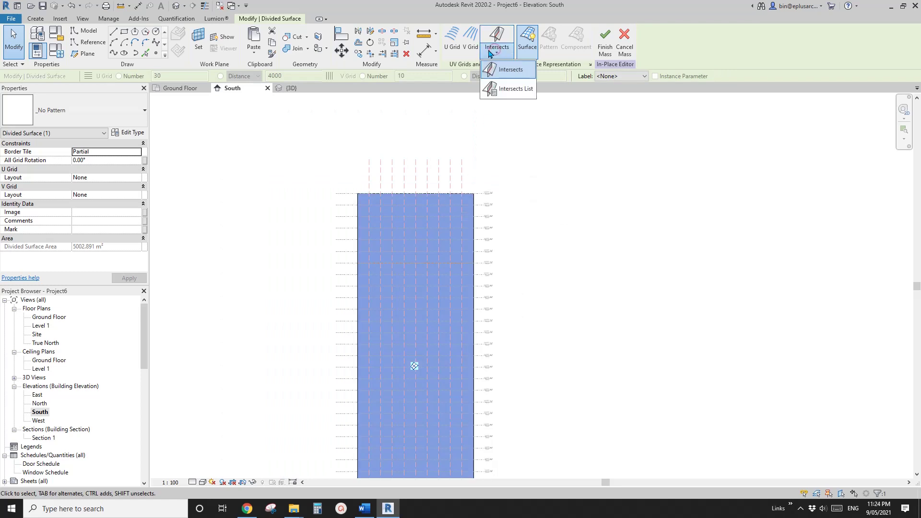
click(494, 72)
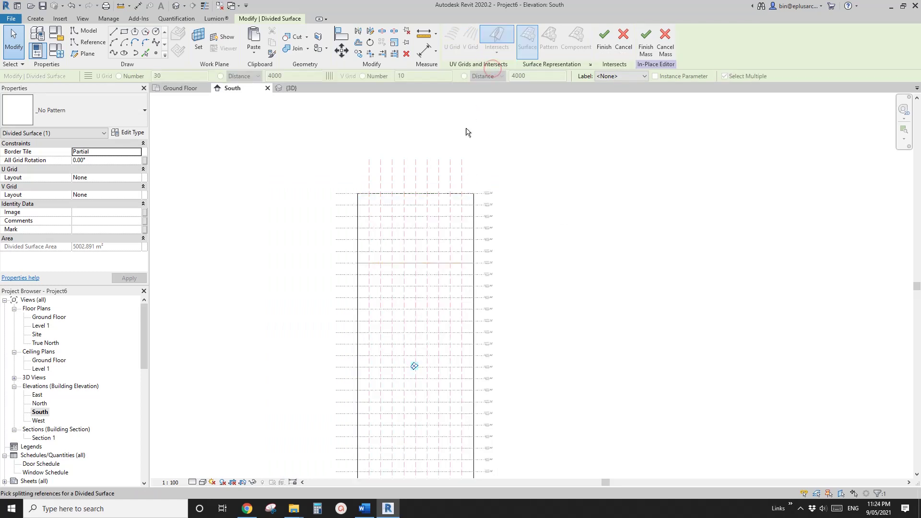
drag(499, 132, 394, 166)
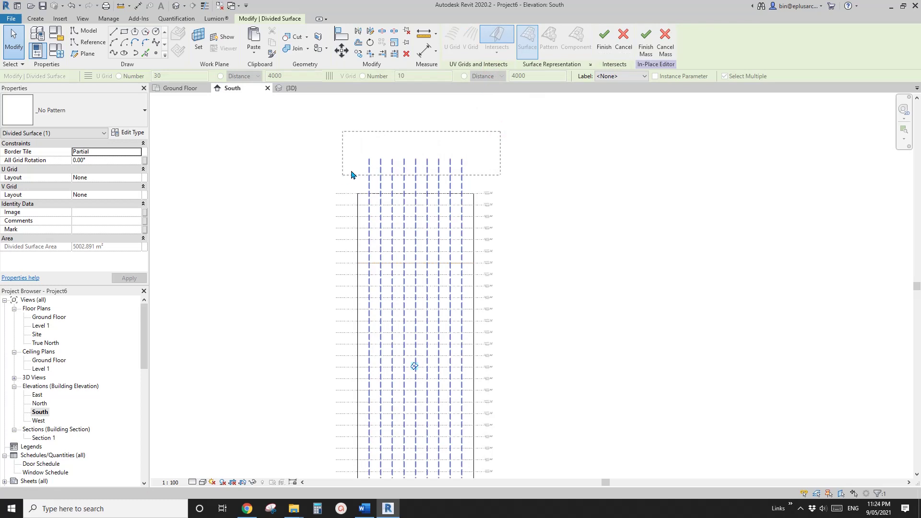
drag(351, 171, 489, 124)
drag(541, 108, 340, 182)
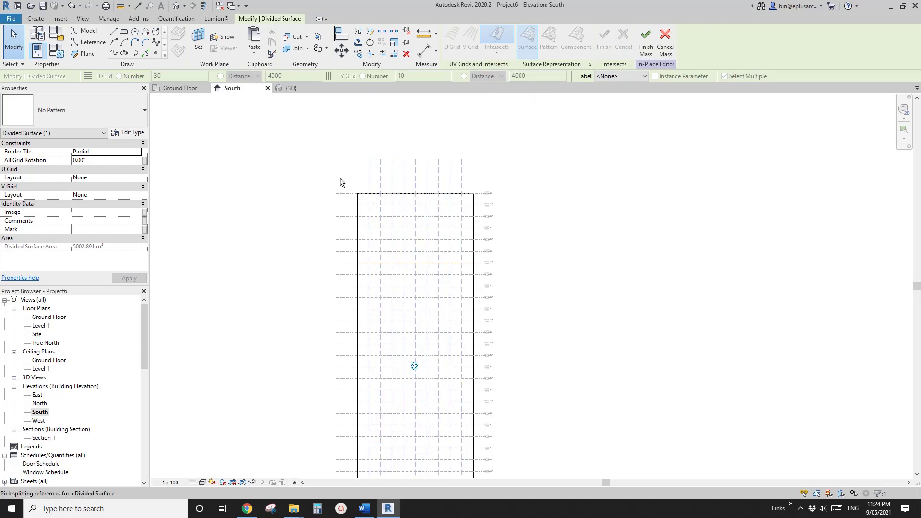
scroll(357, 179, down, 2)
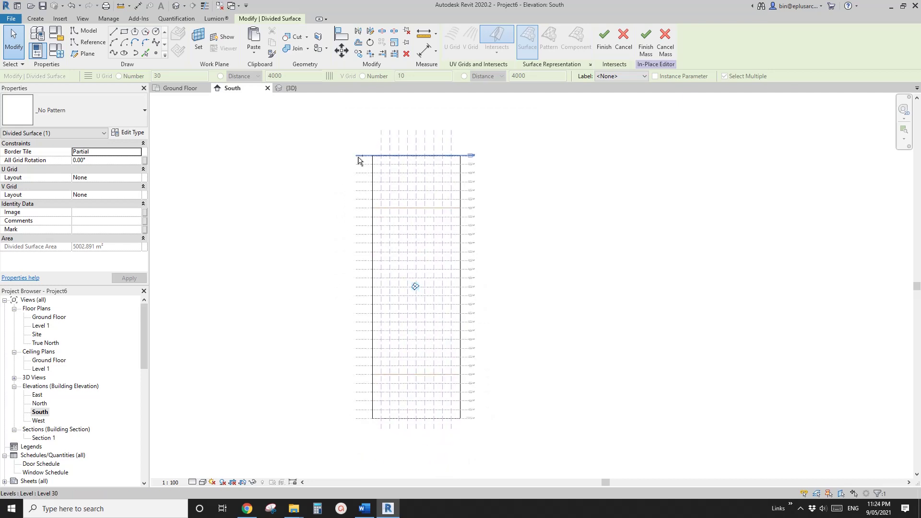
drag(362, 128, 339, 437)
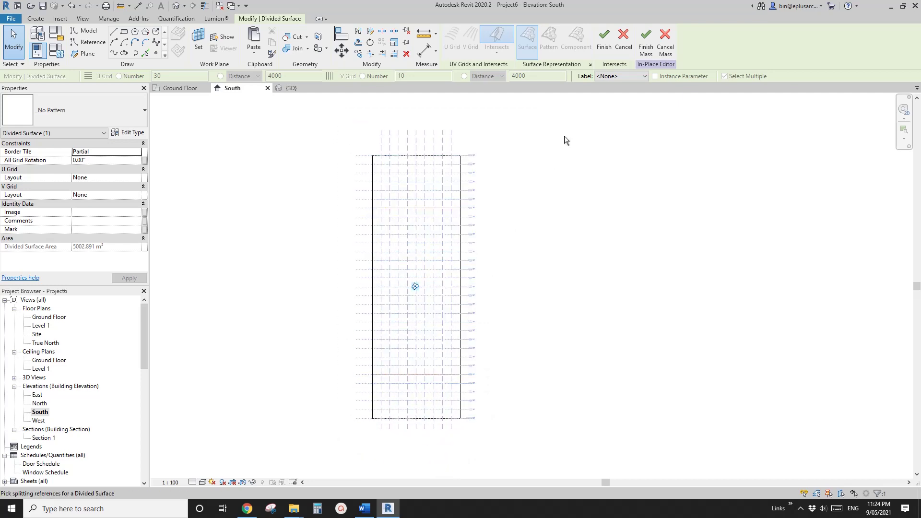
click(602, 50)
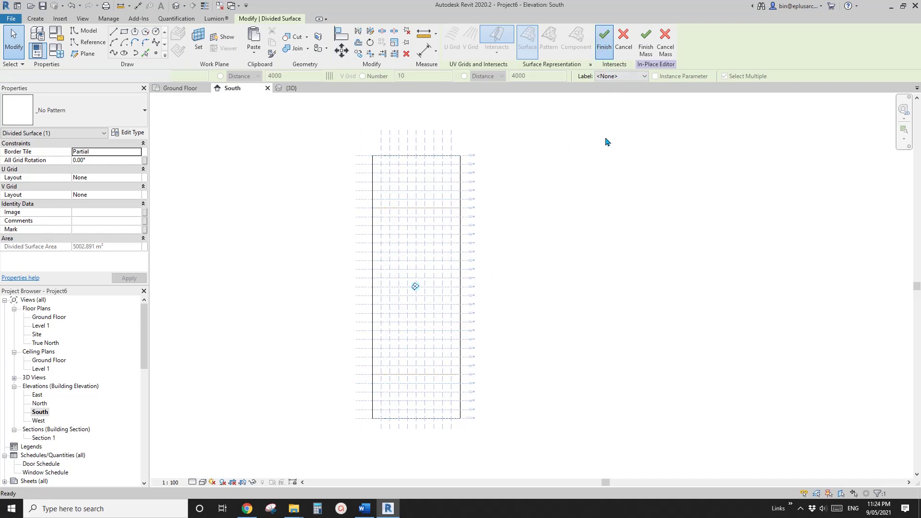
- Inspect the new grid on the front divided surface in 3D, check the tower reference photo in Word, and return to Revit
click(177, 7)
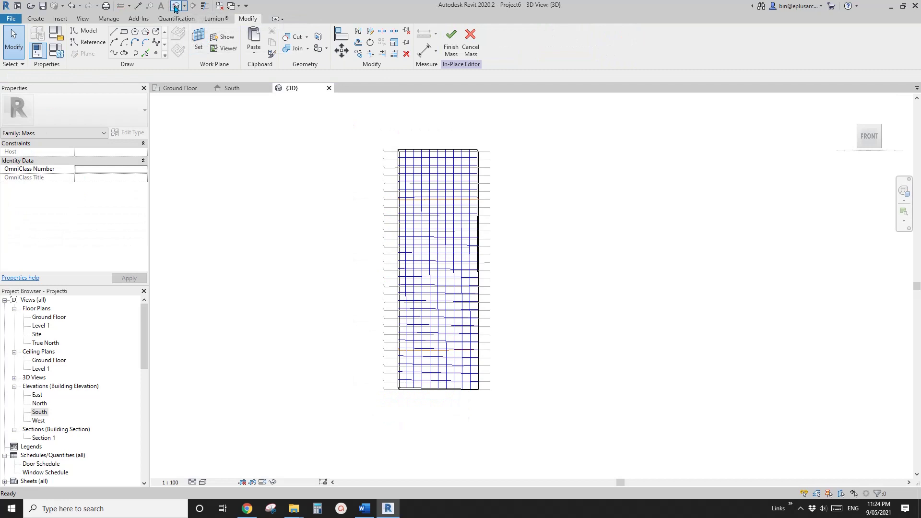
shift+middle_drag(577, 233, 481, 243)
click(459, 183)
scroll(482, 242, up, 1)
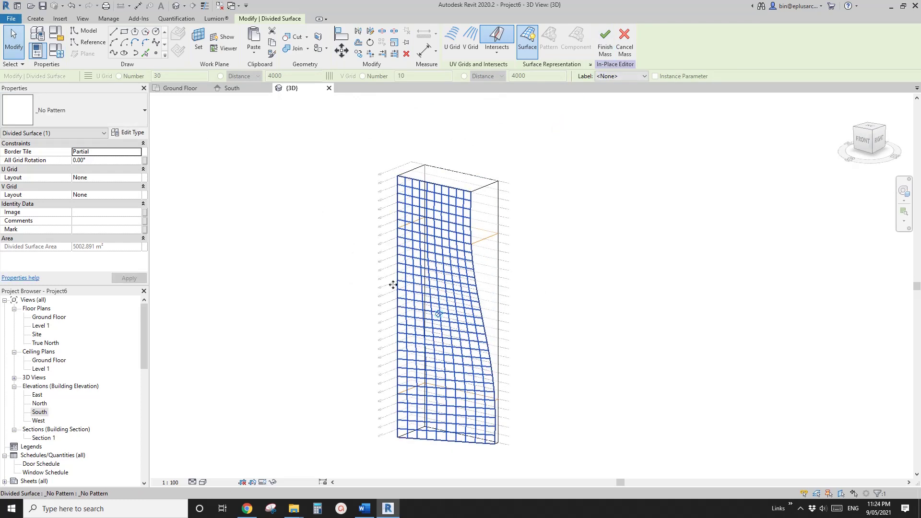
click(365, 508)
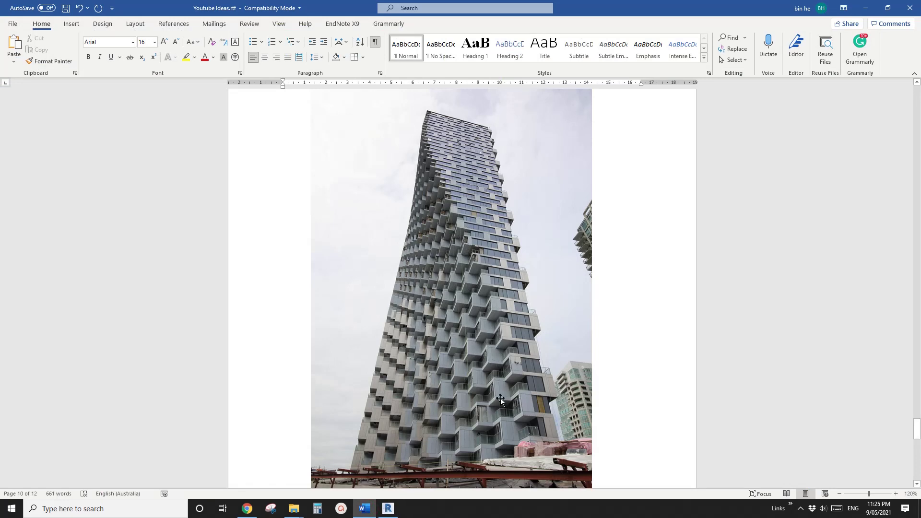
click(388, 509)
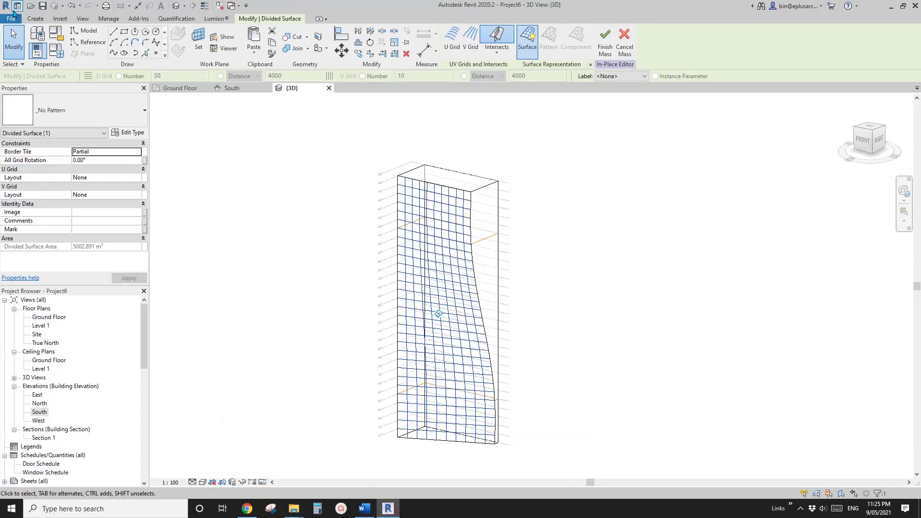
- Create a new family from the Metric Generic Model Adaptive.rft template
click(7, 20)
mouse_move(56, 56)
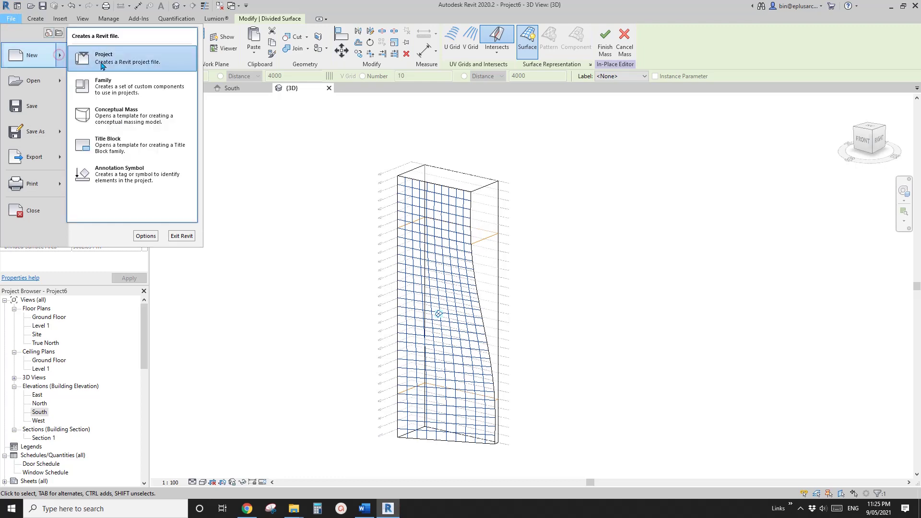
click(115, 87)
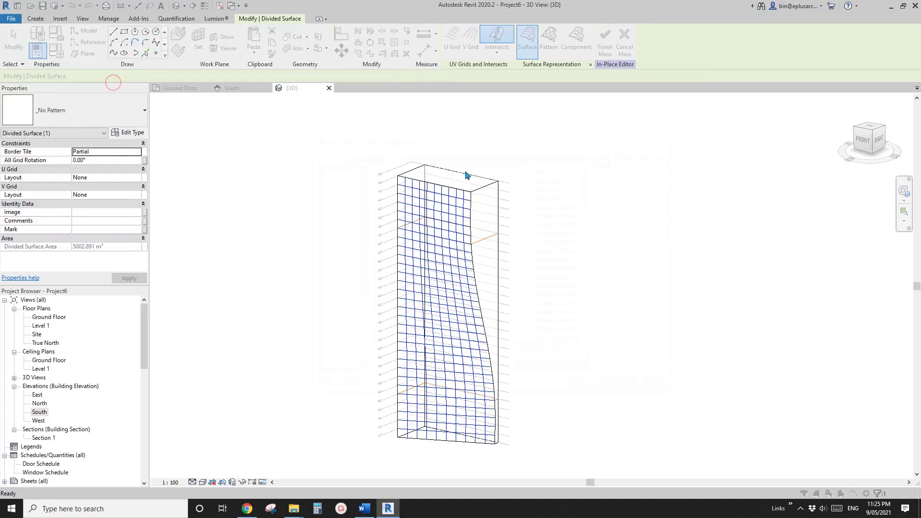
click(434, 306)
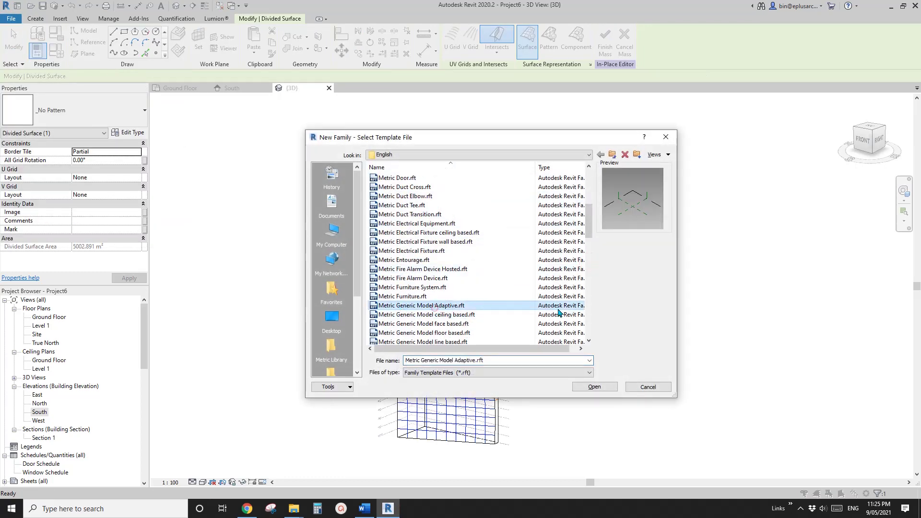
click(594, 387)
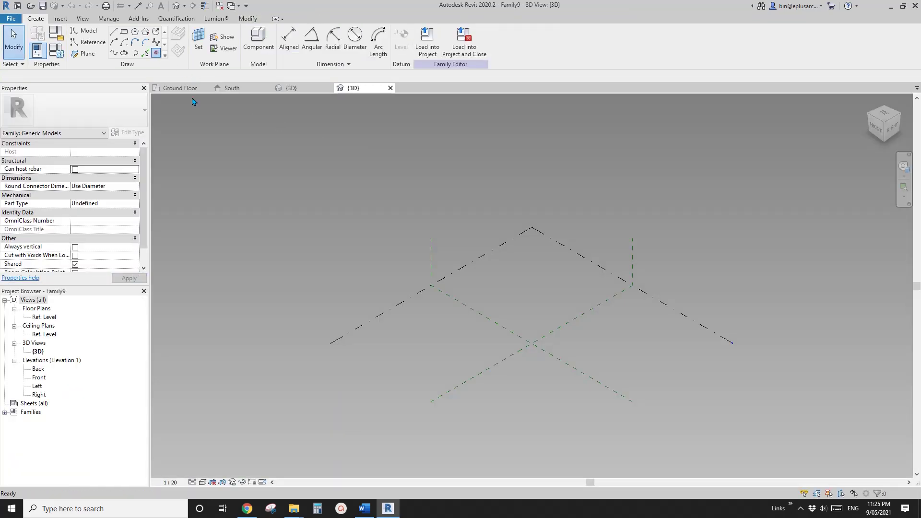
- Place a reference point on the reference level and make it adaptive
click(155, 53)
click(520, 313)
key(Escape)
key(Escape)
click(520, 312)
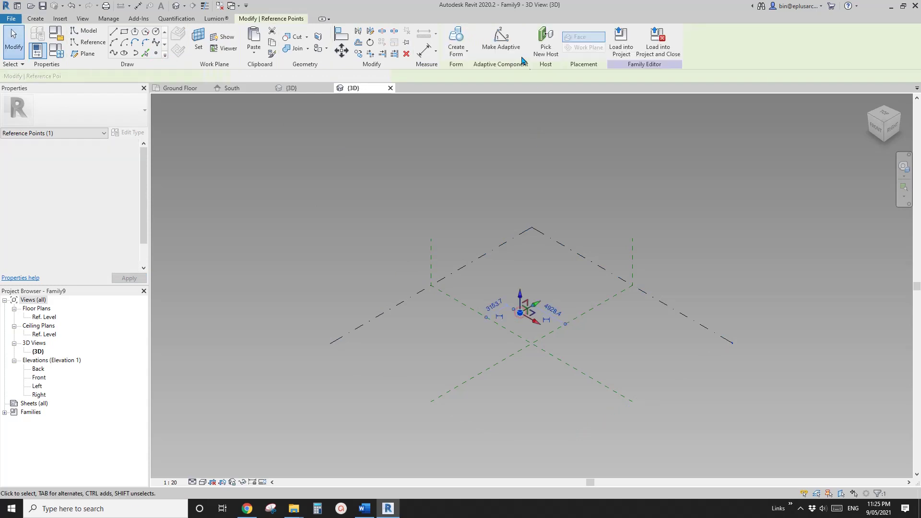
click(506, 40)
scroll(546, 332, up, 3)
scroll(575, 261, up, 1)
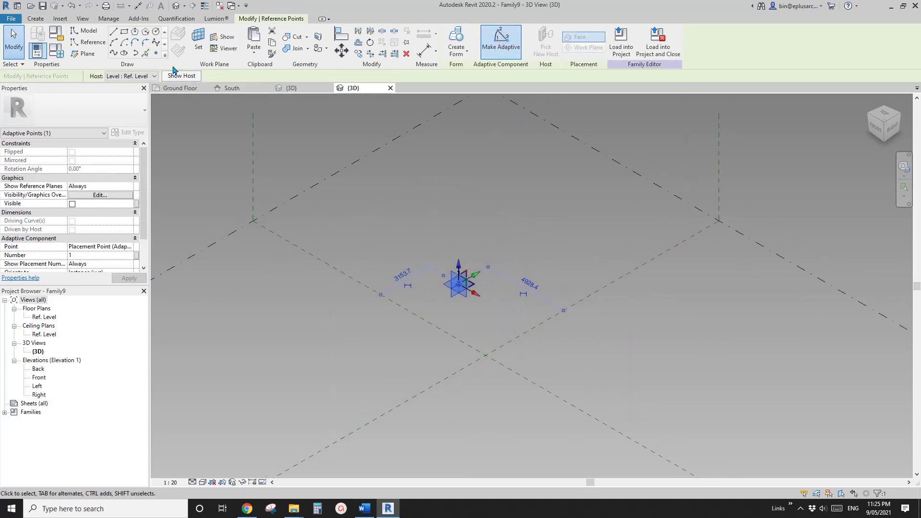
- Host a reference point on the adaptive point's vertical plane and set its offset to 4000
click(157, 55)
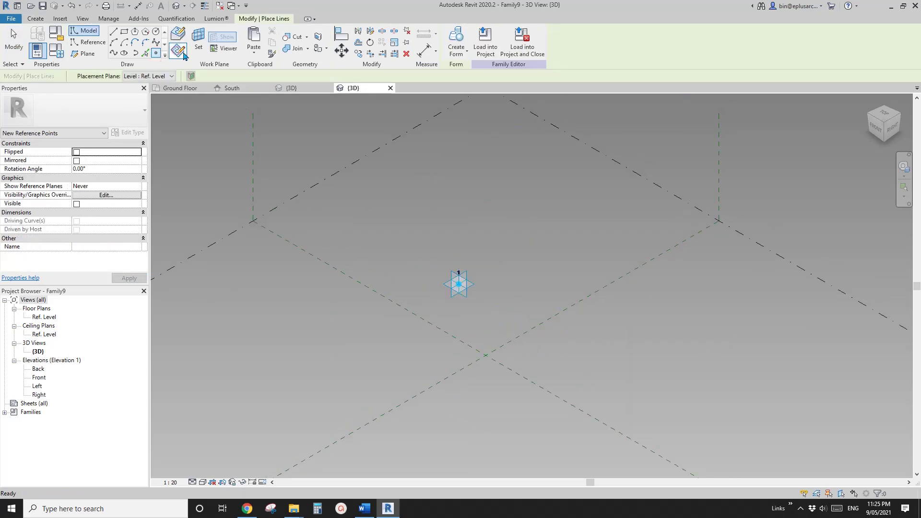
click(198, 38)
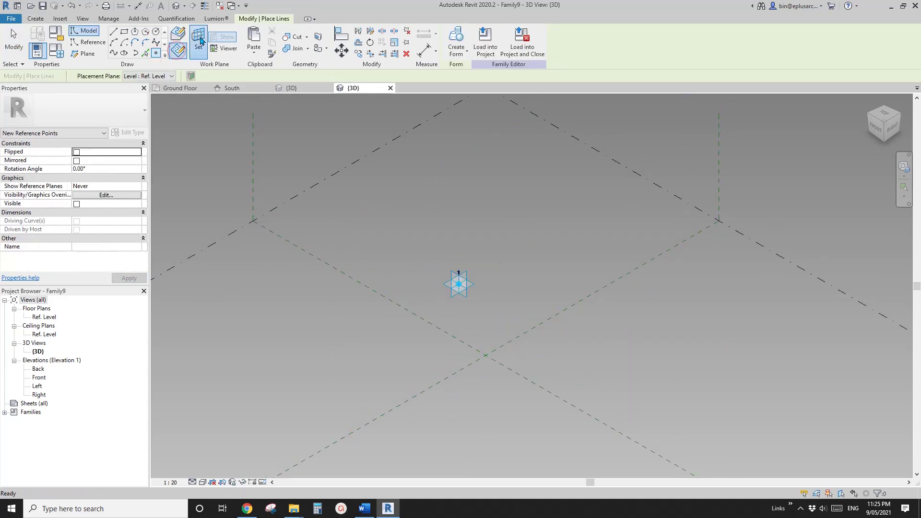
click(465, 271)
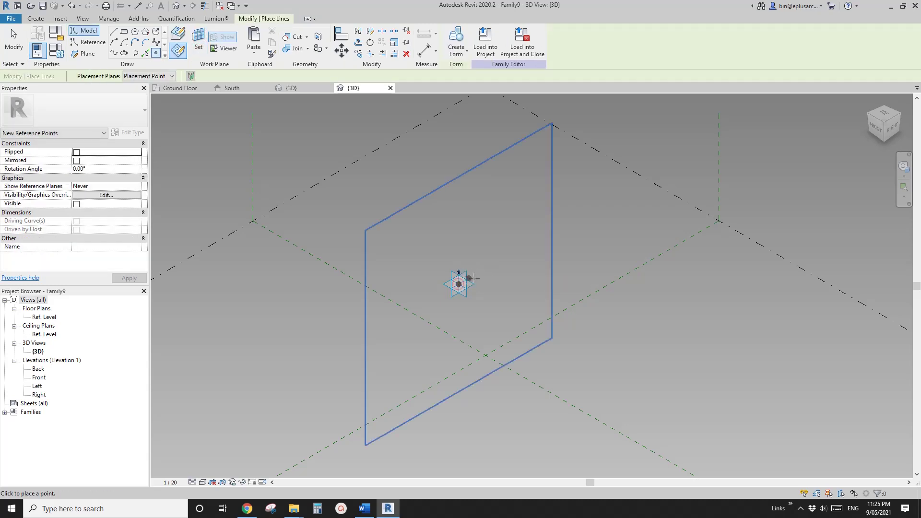
key(Escape)
key(Tab)
click(459, 284)
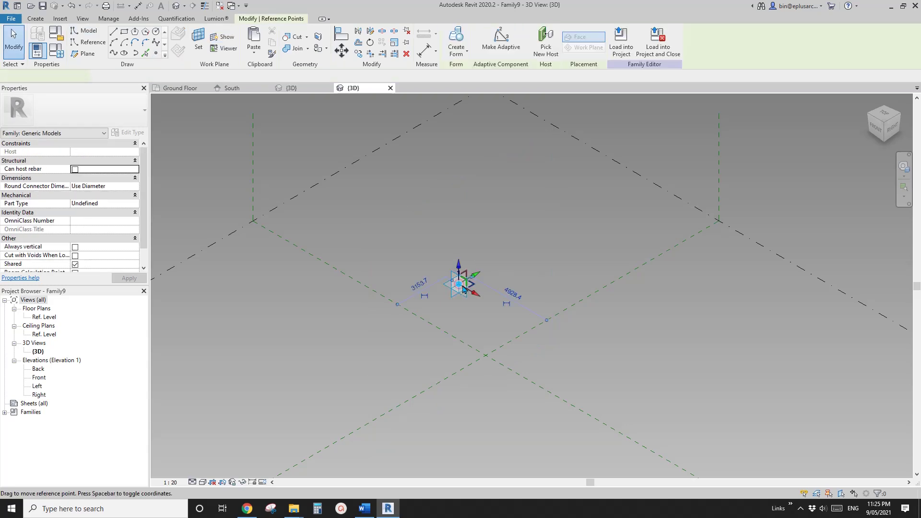
click(119, 246)
text(4000.0)
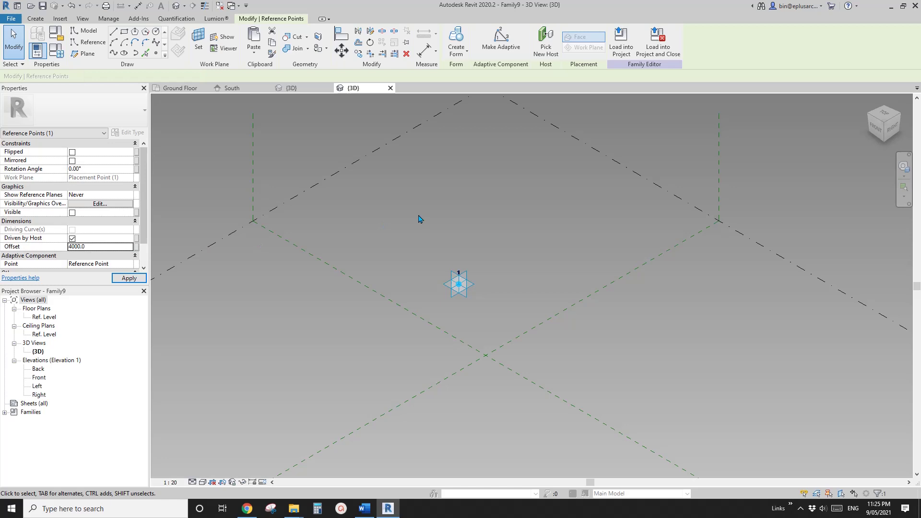
- Host another reference point on the adaptive point's horizontal plane and set its offset to 4000
middle_drag(444, 231, 396, 236)
click(156, 53)
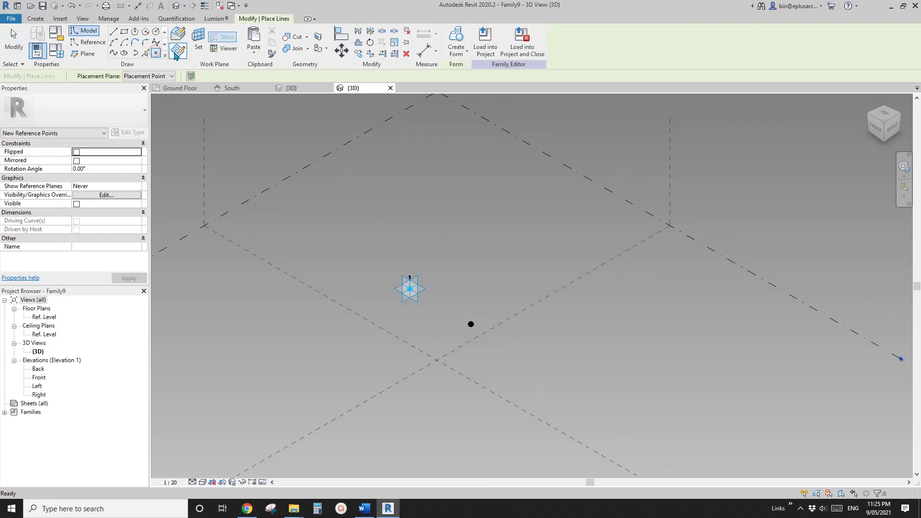
click(199, 43)
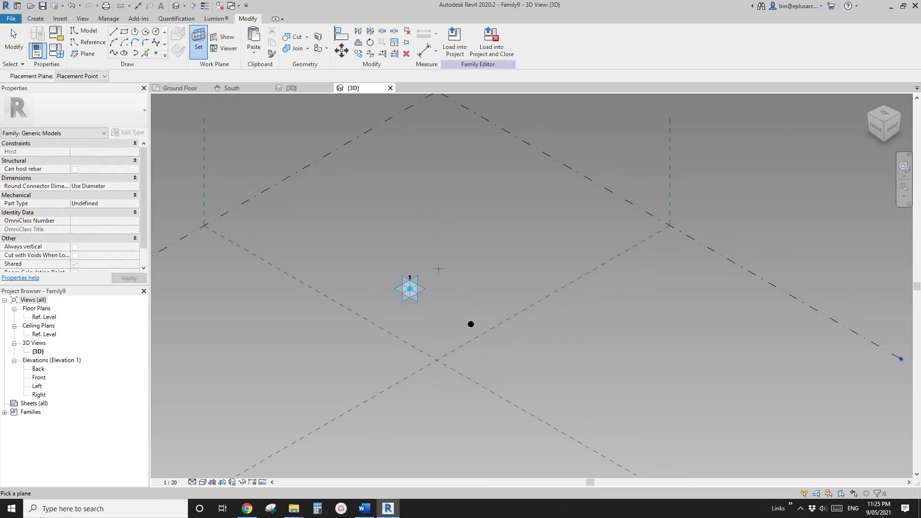
click(424, 288)
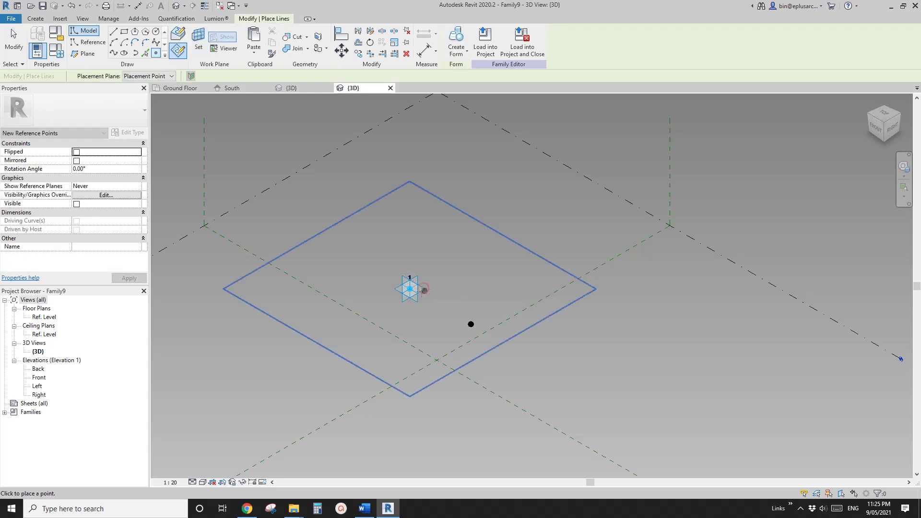
key(Escape)
key(Escape)
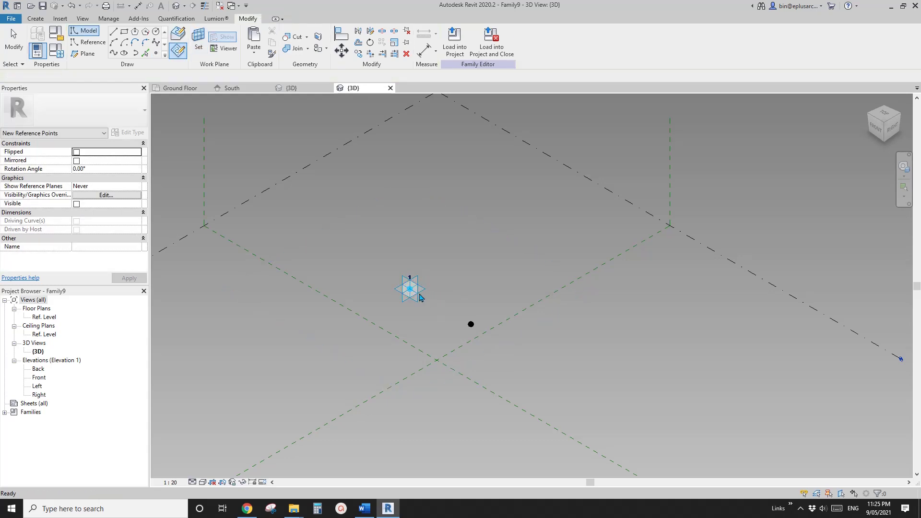
click(410, 290)
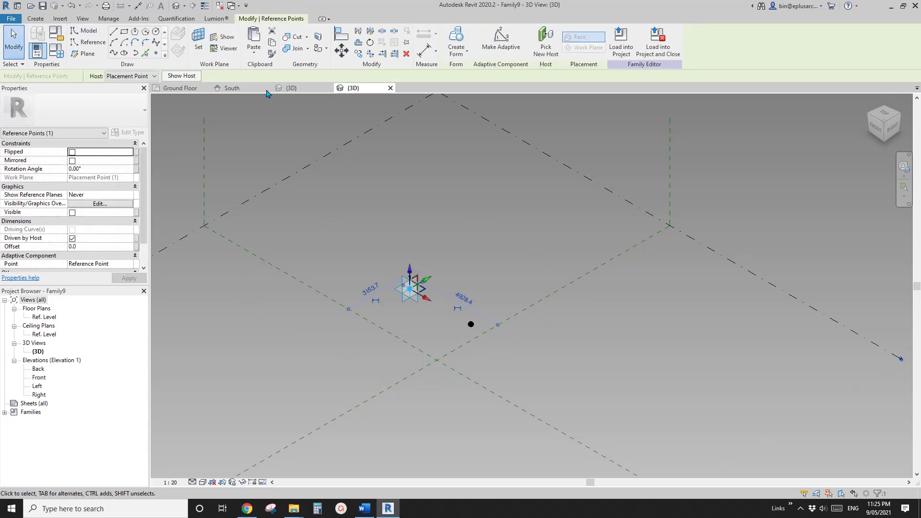
click(101, 247)
text(4000)
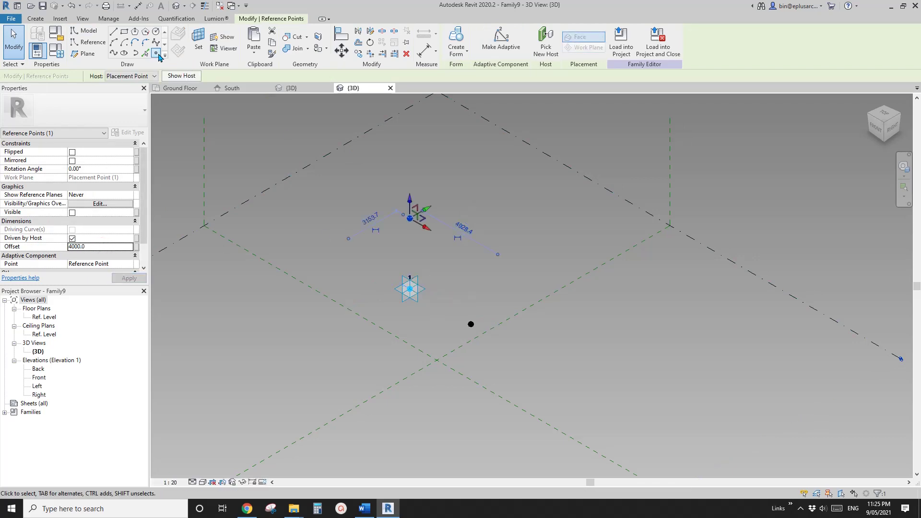
- Host a reference point on the vertical plane of the point above the adaptive point, with a 4000 offset
click(158, 54)
click(198, 36)
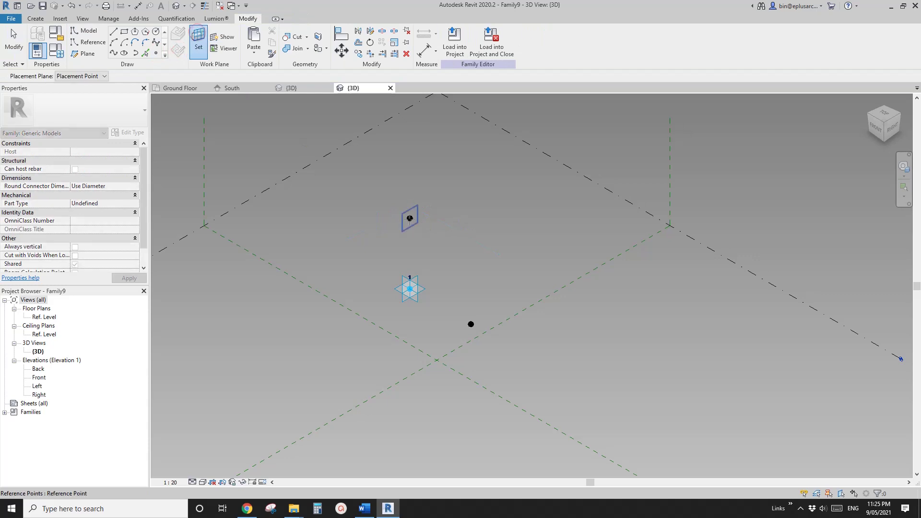
click(410, 219)
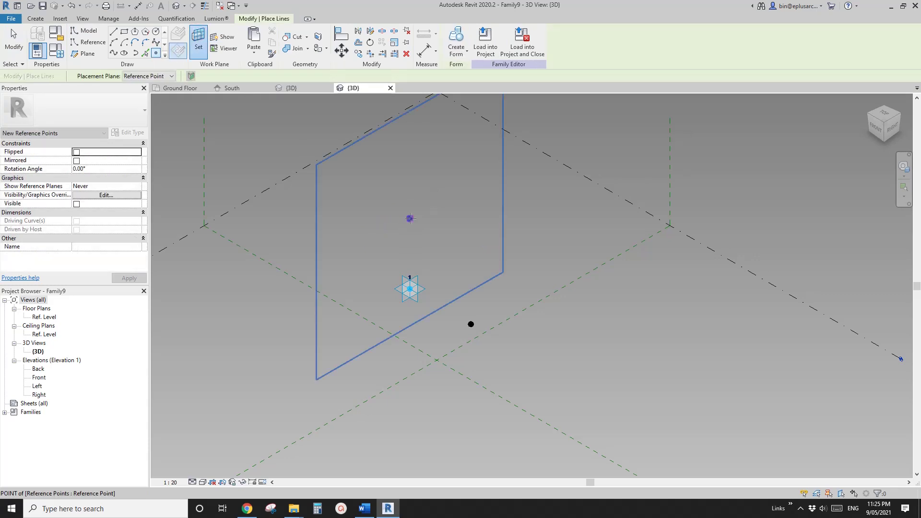
click(422, 222)
click(485, 286)
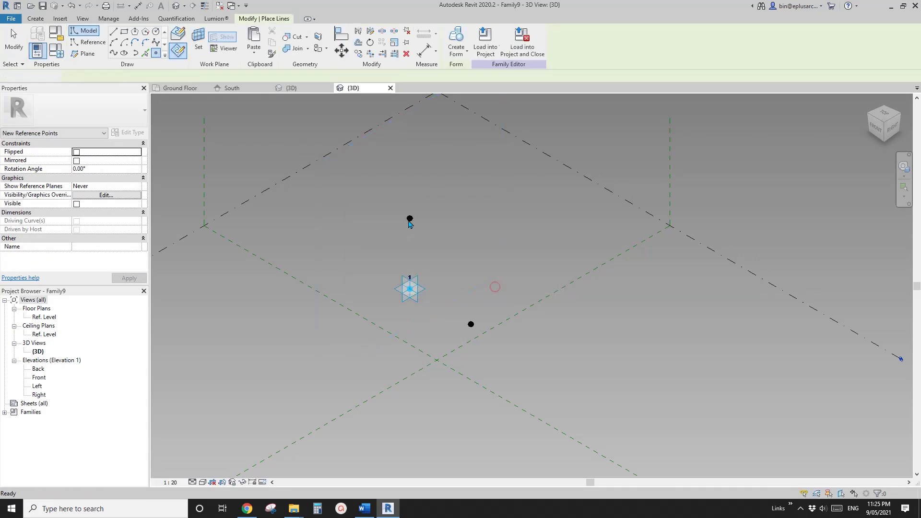
click(408, 219)
click(100, 247)
text(4000)
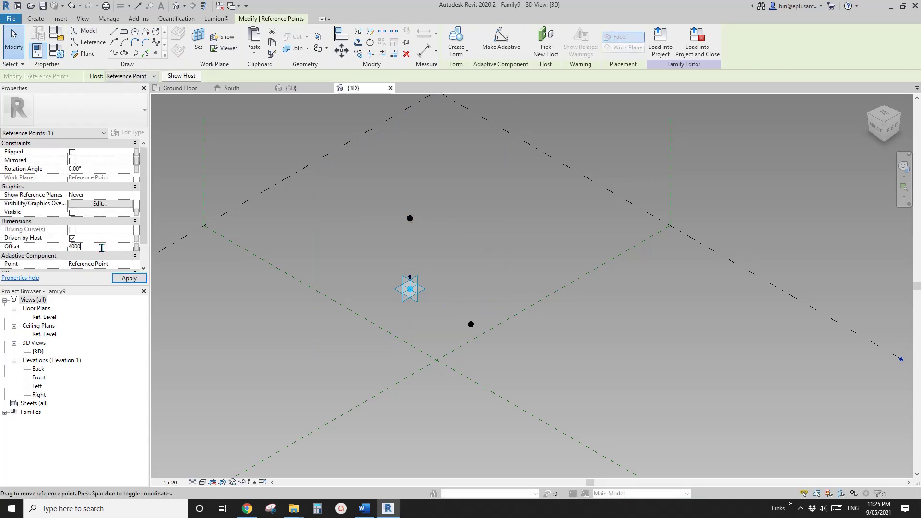
click(481, 222)
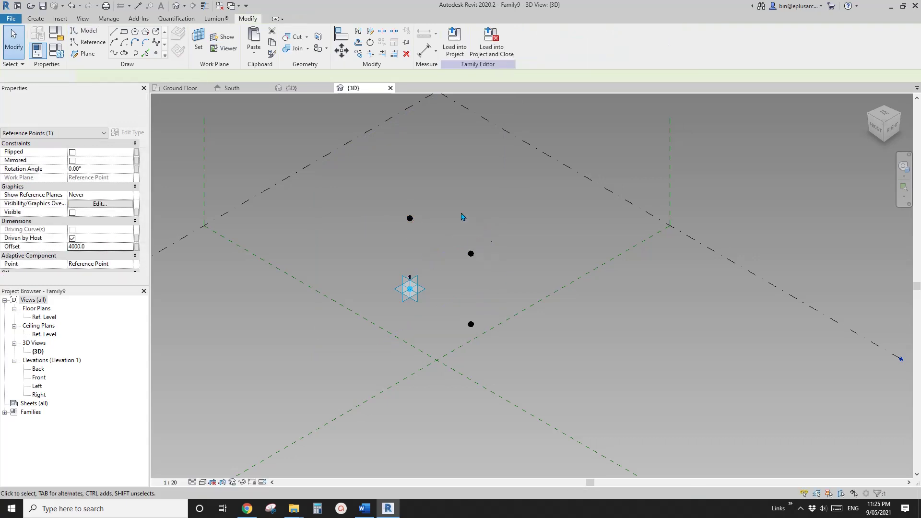
- Connect the four points in adjacent pairs with spline through points lines to form a closed square frame
scroll(450, 318, down, 3)
shift+middle_drag(453, 318, 427, 300)
drag(361, 204, 413, 319)
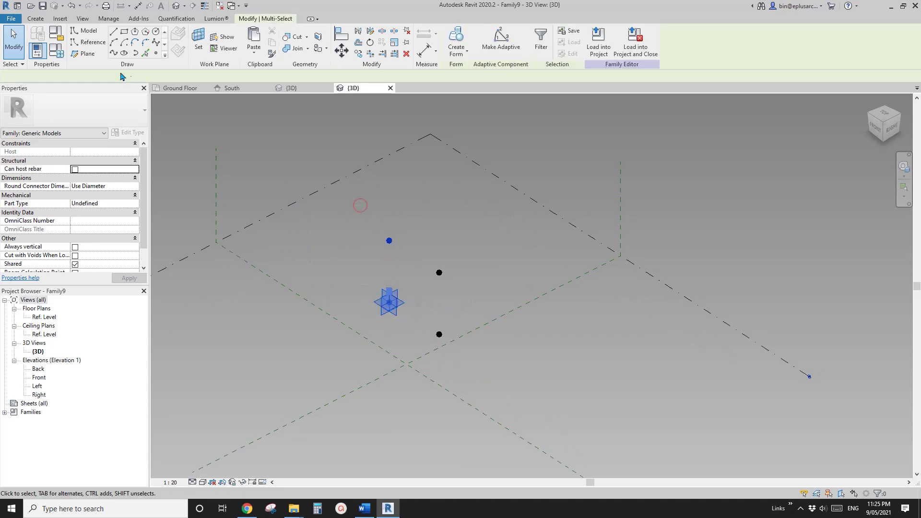
drag(350, 206, 463, 278)
drag(418, 206, 477, 376)
click(113, 53)
drag(360, 202, 468, 288)
click(113, 53)
drag(350, 257, 473, 374)
click(113, 52)
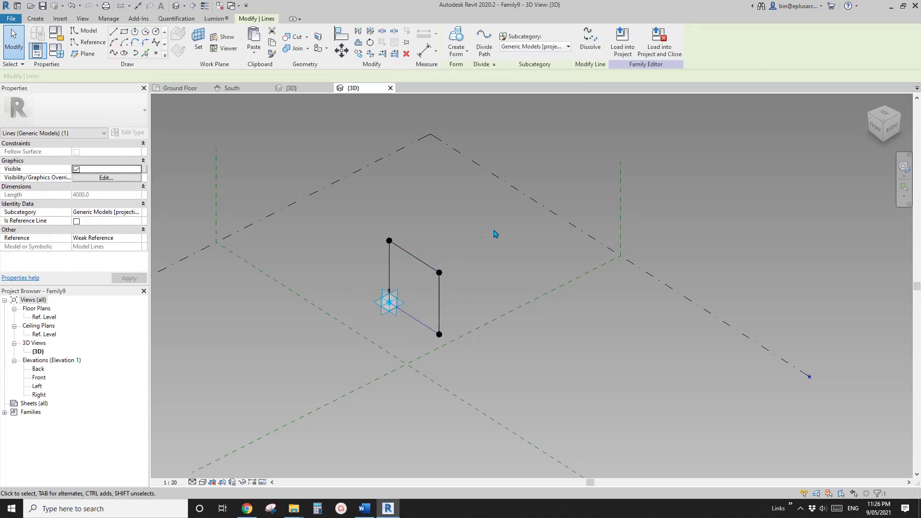
- Convert the four lines of the square frame into reference lines and clear the selection
click(496, 230)
click(401, 245)
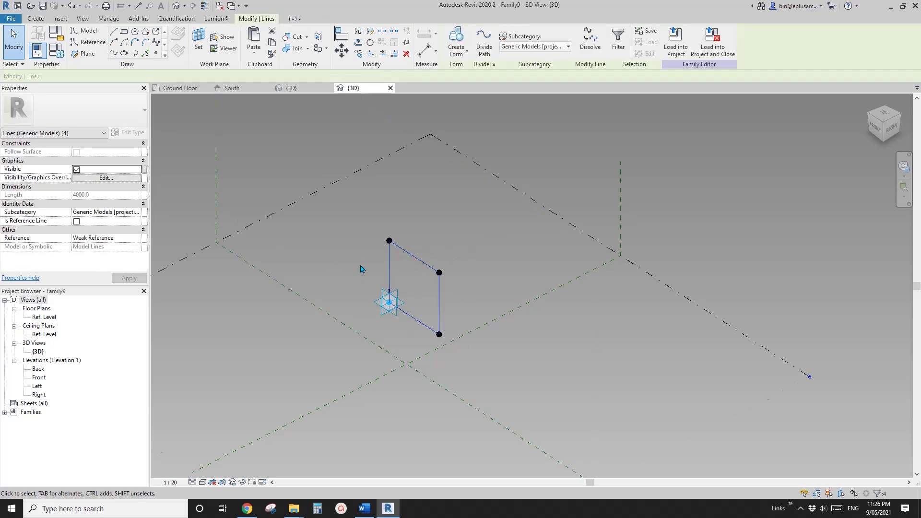
click(77, 222)
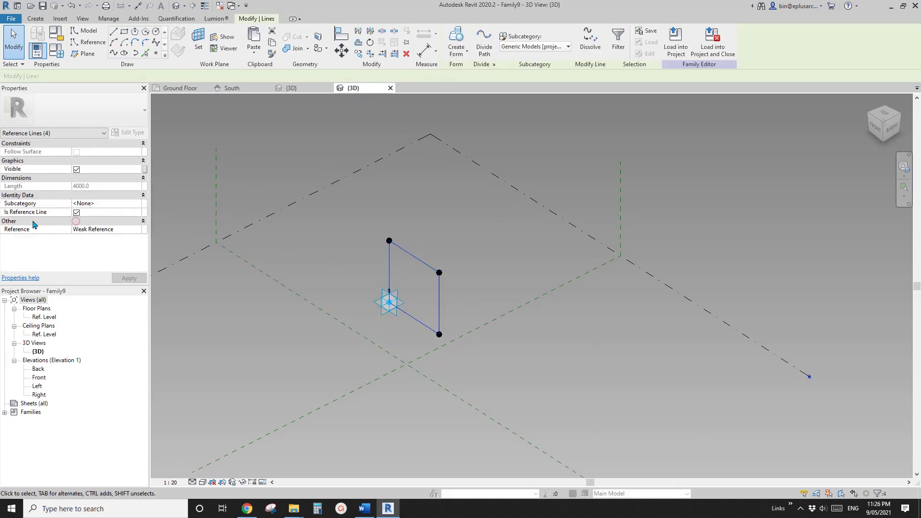
shift+middle_drag(458, 199, 470, 241)
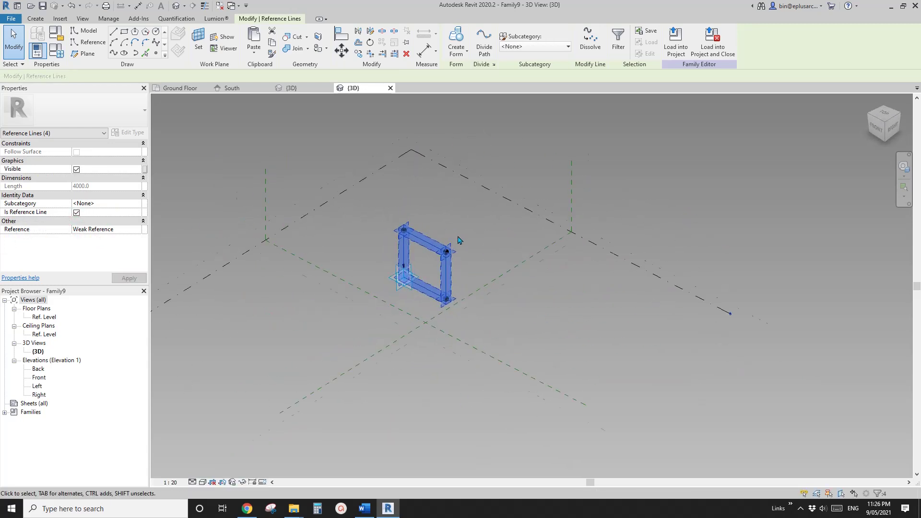
scroll(458, 237, up, 2)
click(458, 237)
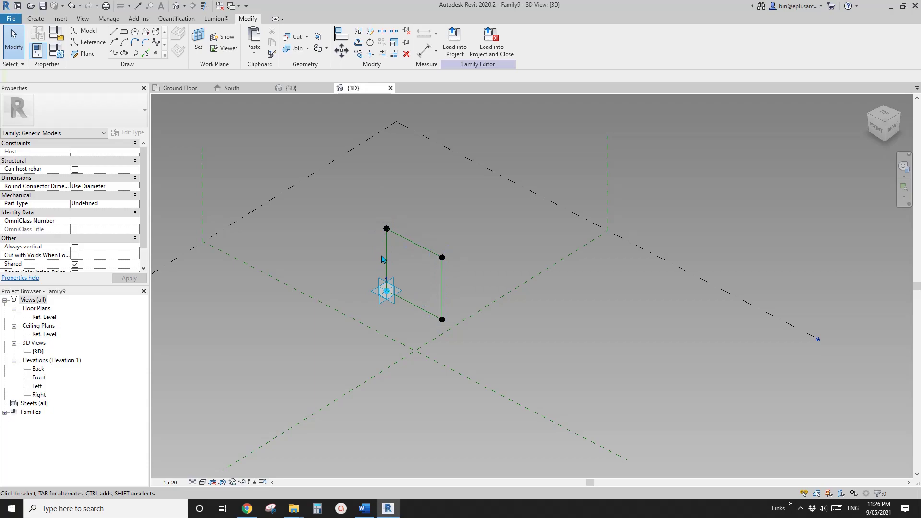
- Check the protruding boxes in the tower reference photo in Word and return to the adaptive family in Revit
click(364, 508)
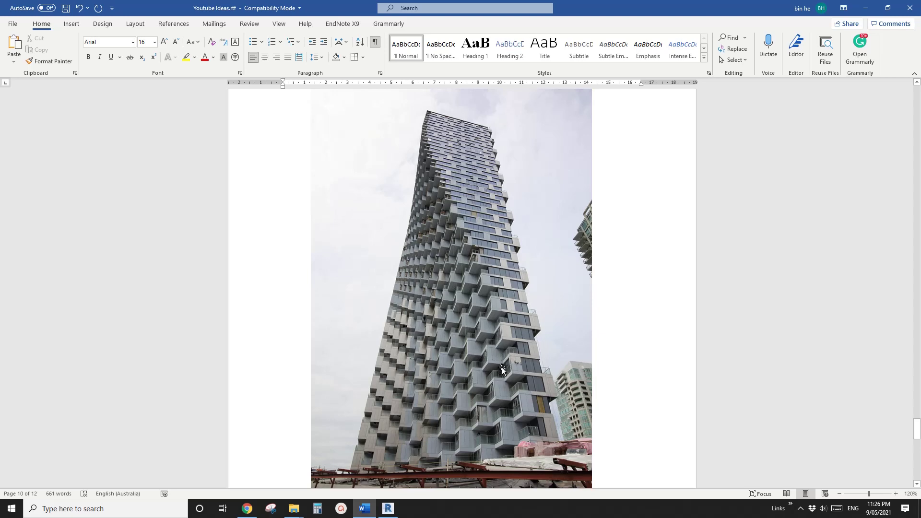
click(387, 508)
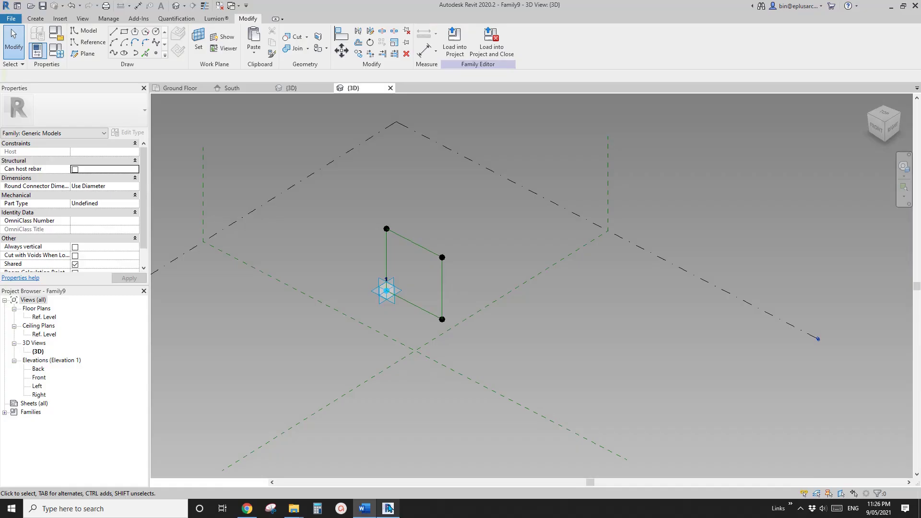
scroll(420, 288, up, 3)
middle_drag(375, 228, 382, 241)
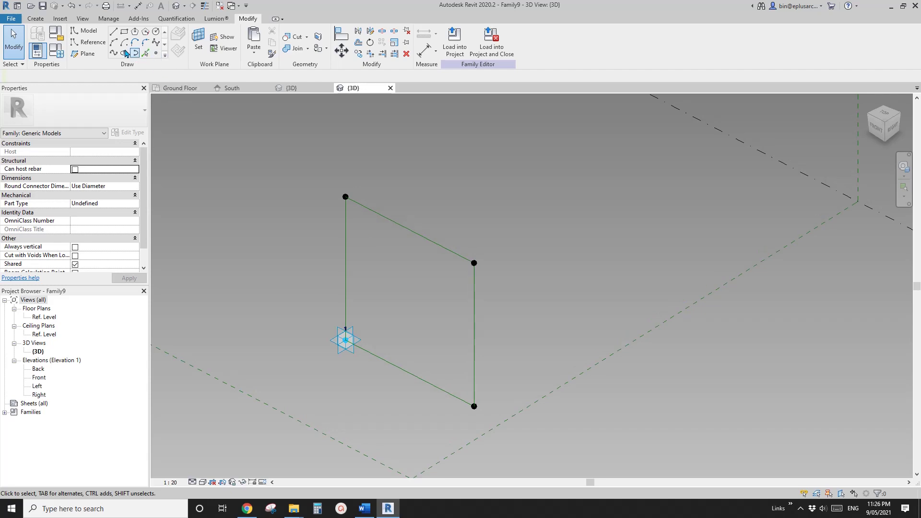
- Offset reference lines 200 to both sides of the frame's top line, working on that line's own vertical plane
click(83, 43)
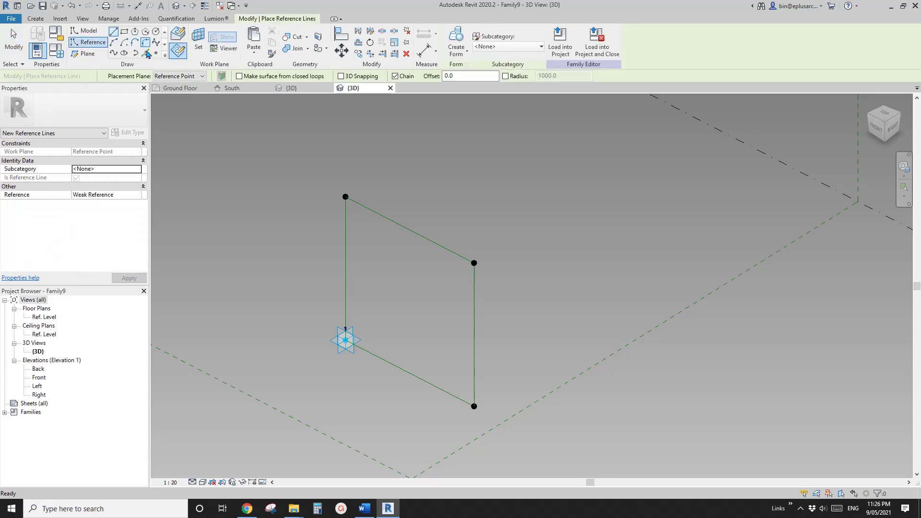
click(199, 41)
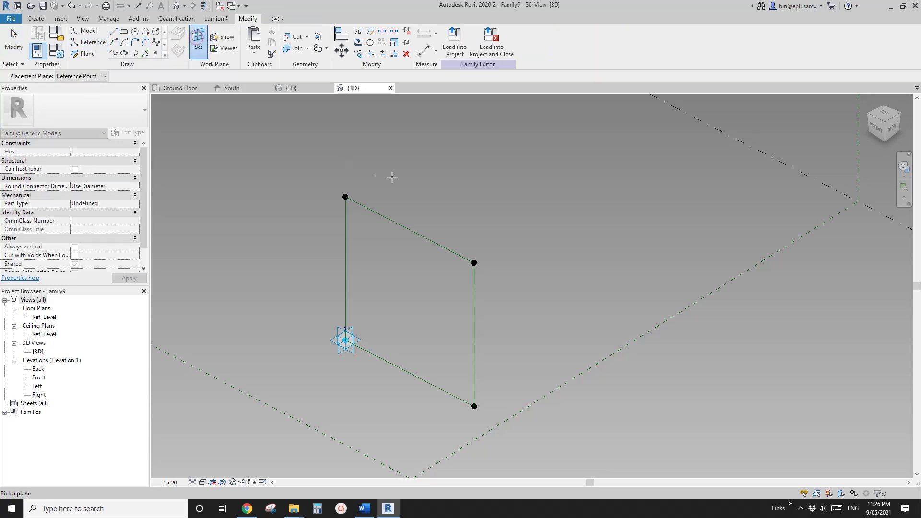
key(Tab)
click(406, 229)
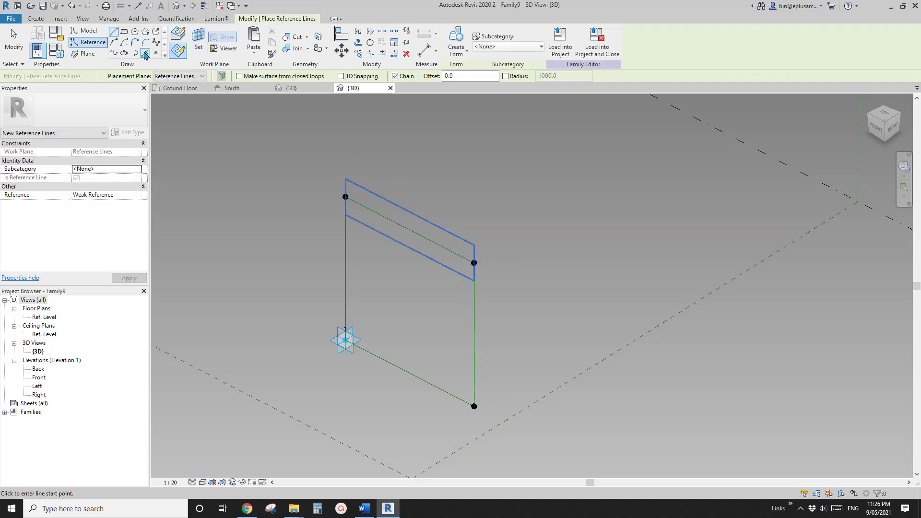
click(145, 54)
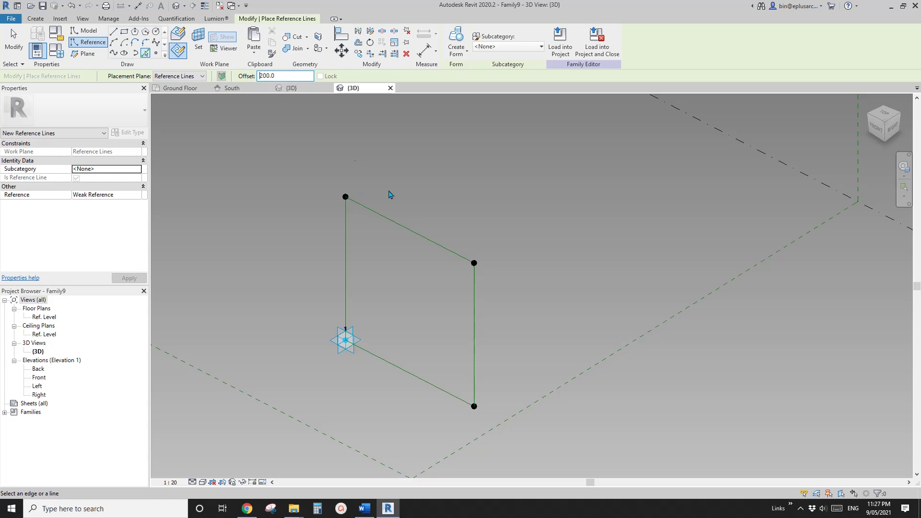
scroll(393, 190, up, 2)
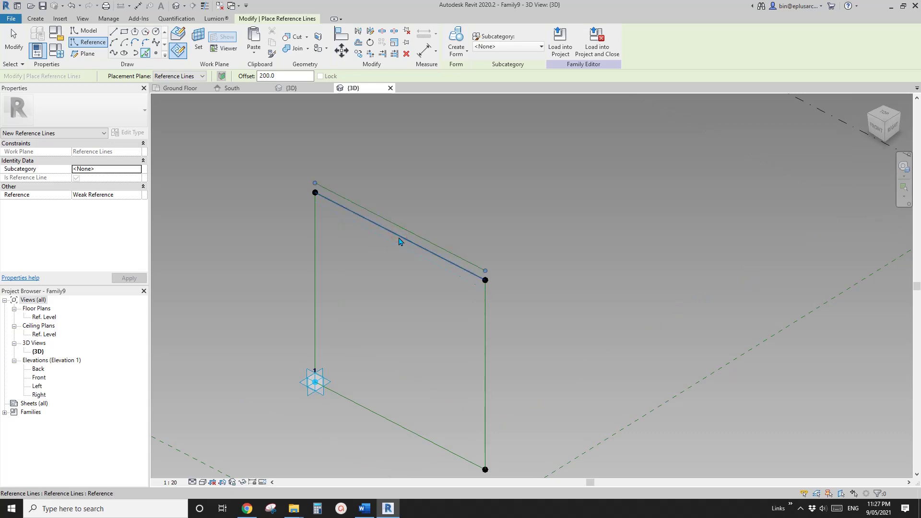
click(399, 241)
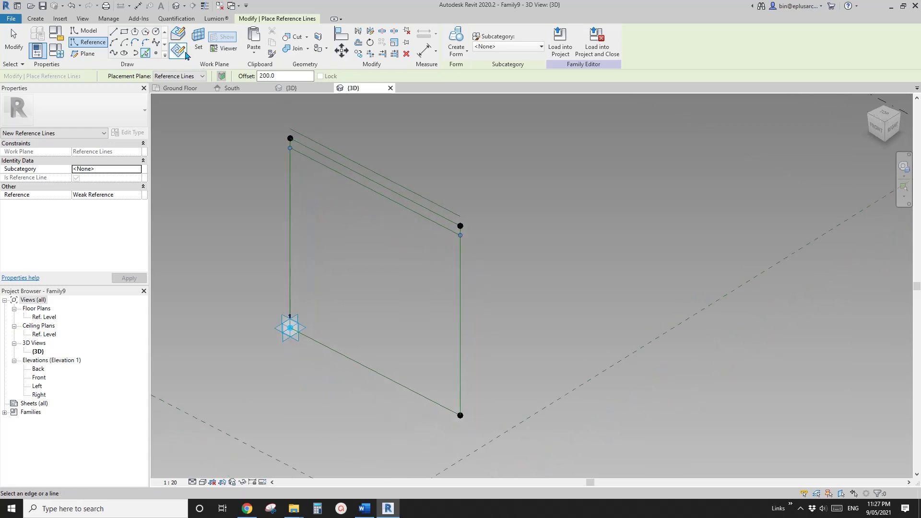
- Offset reference lines 200 to both sides of the frame's right vertical line, using that line's plane as work plane
click(198, 39)
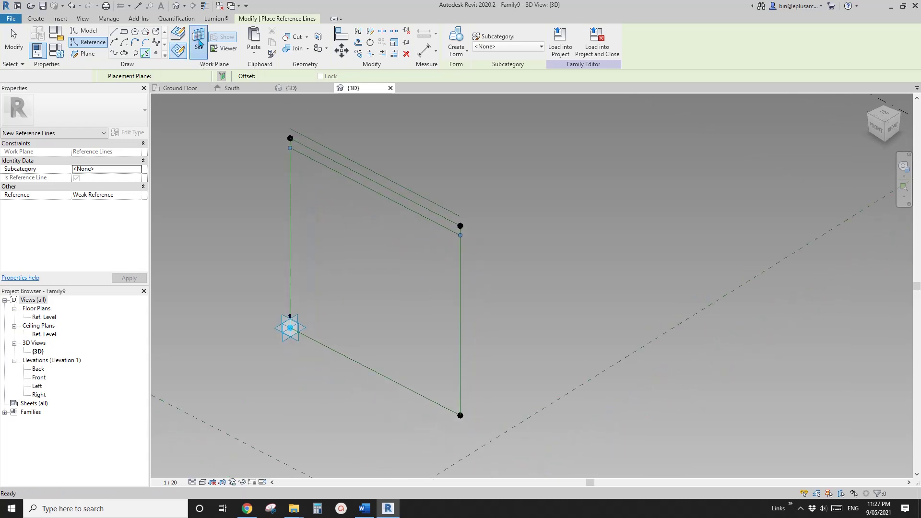
key(Tab)
click(462, 283)
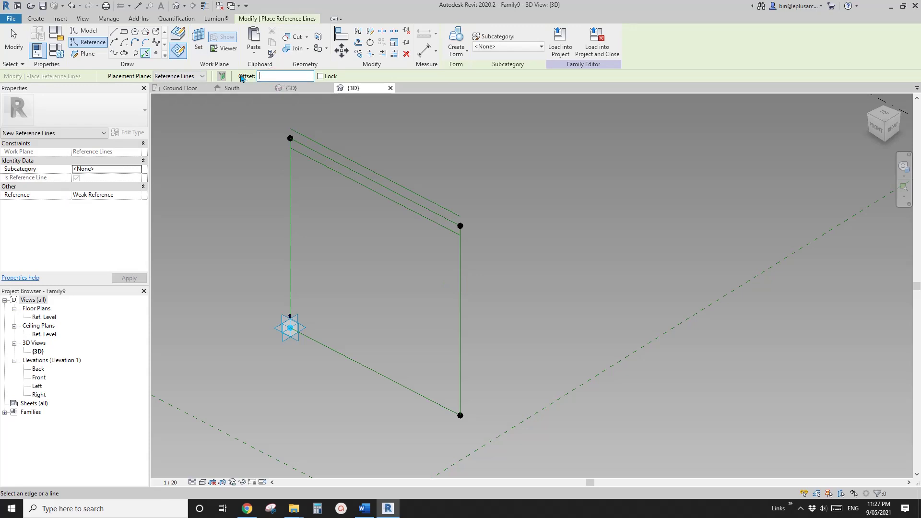
text(200)
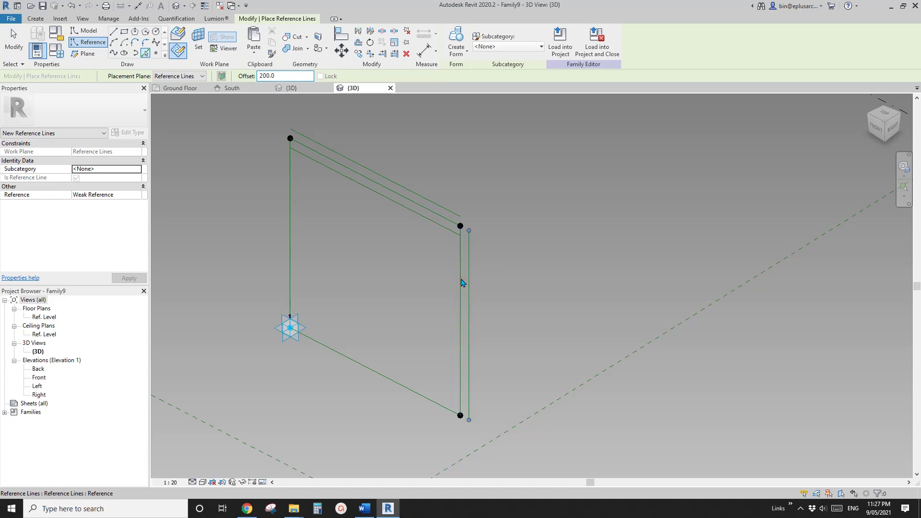
click(460, 278)
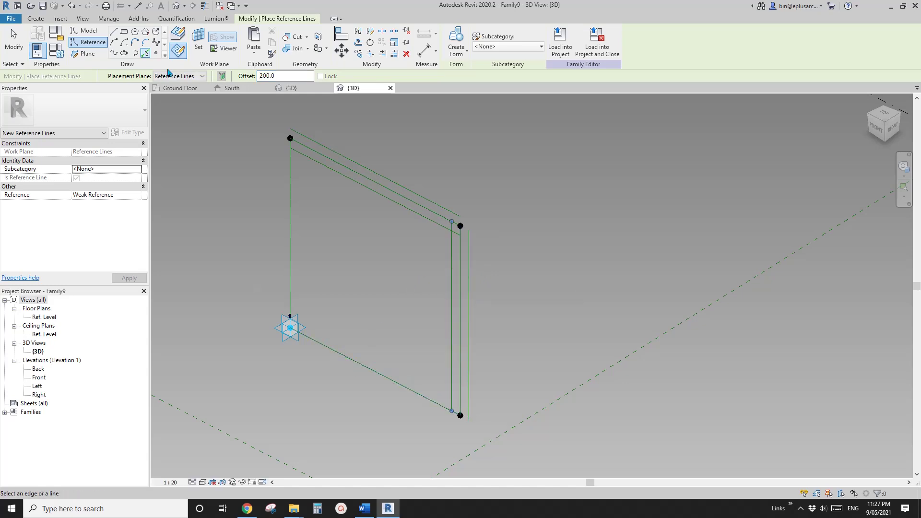
- Offset reference lines 200 above and below the frame's bottom line, using that line's plane as work plane
click(198, 43)
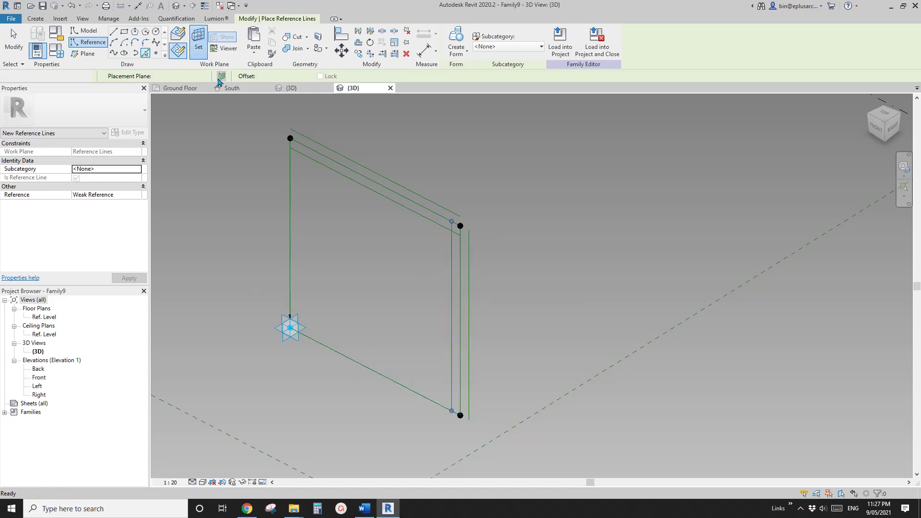
click(354, 361)
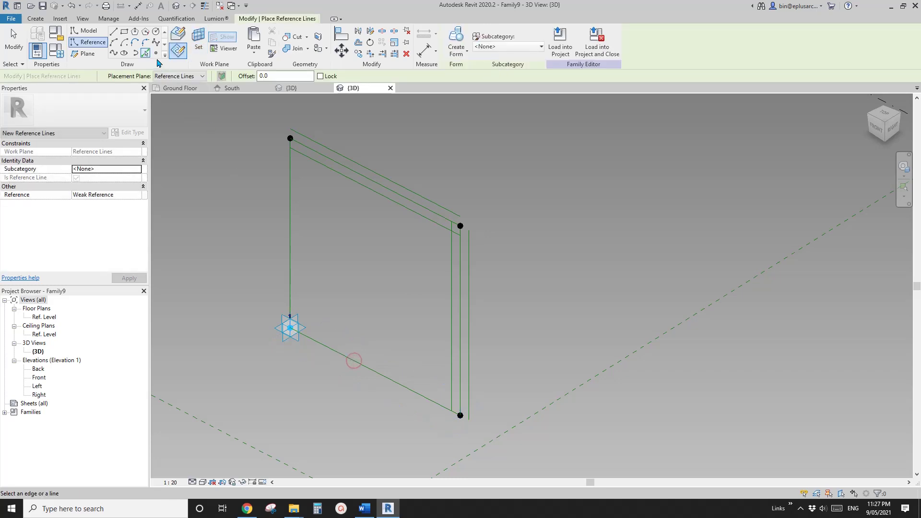
text(200)
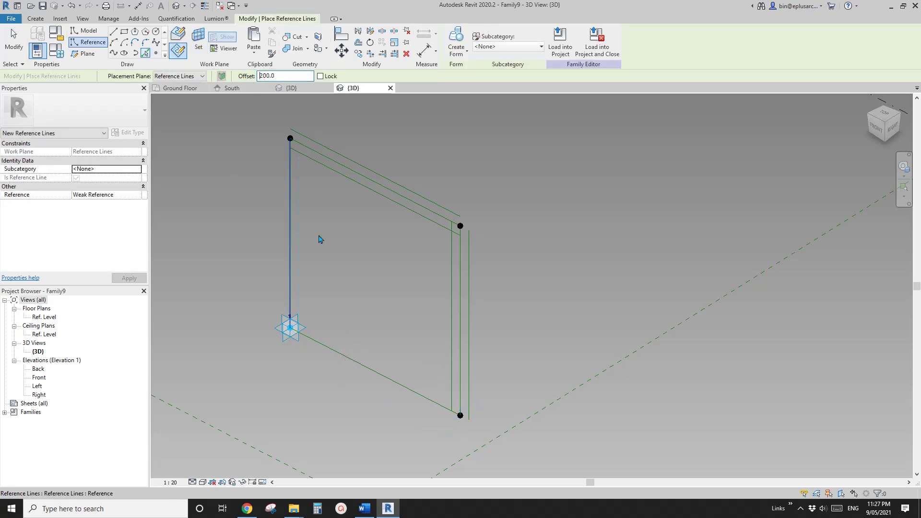
click(345, 355)
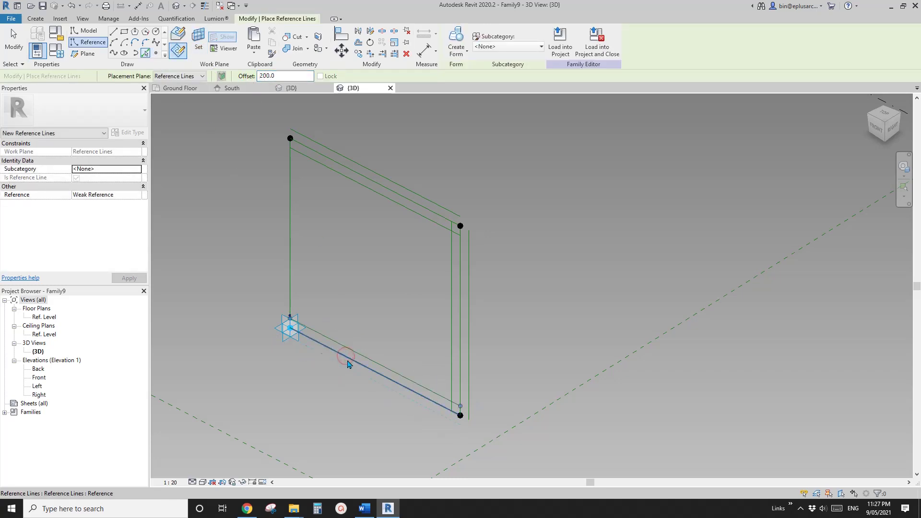
shift+middle_drag(347, 364, 367, 190)
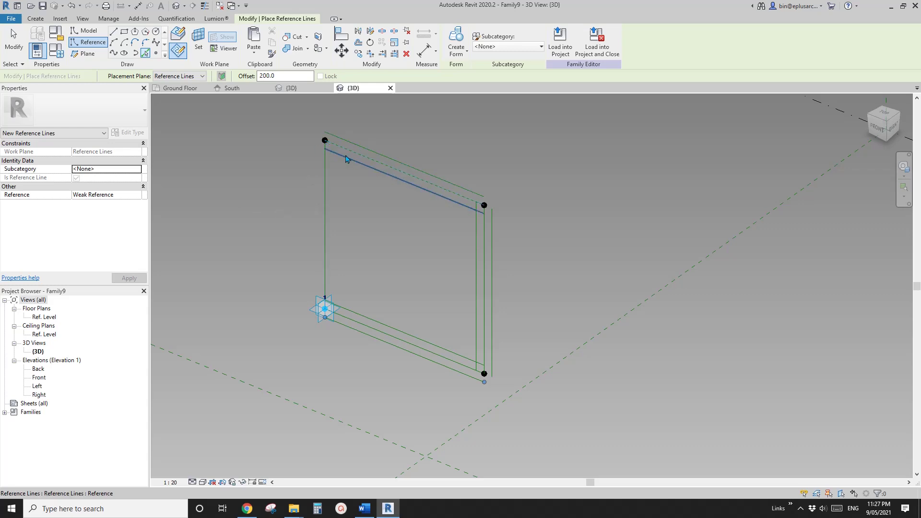
- Split the frame's left vertical reference line partway along its height
middle_drag(388, 253, 452, 296)
scroll(404, 210, up, 2)
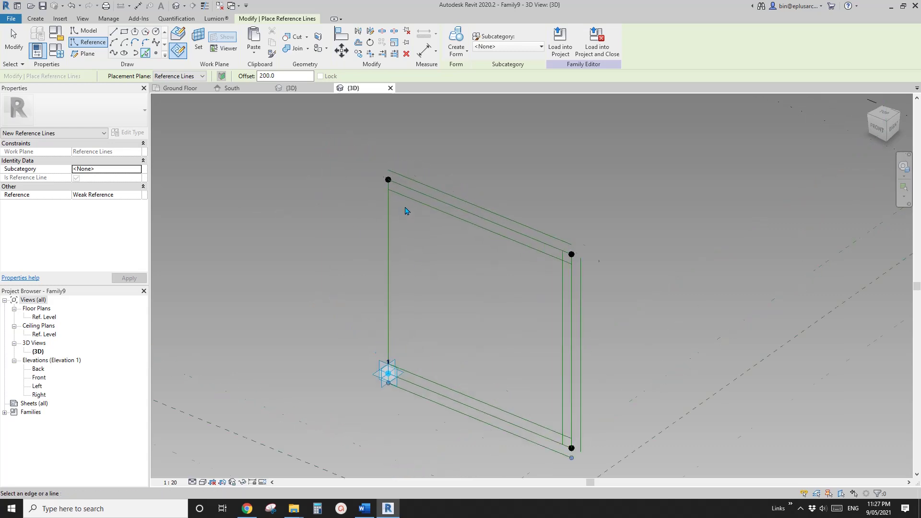
middle_drag(396, 206, 402, 162)
key(s)
key(l)
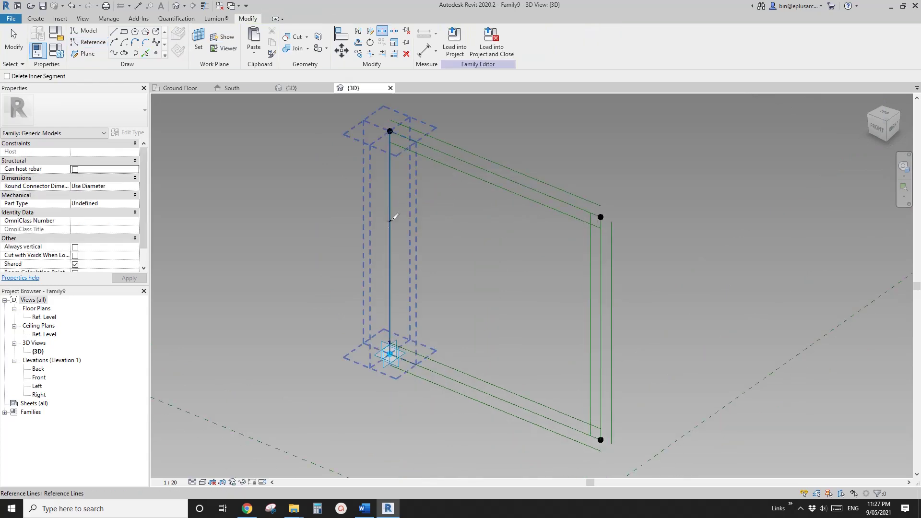
click(392, 224)
- Trim the inner and outer offset reference lines to clean corners at the frame's upper right
scroll(390, 136, up, 1)
key(t)
key(r)
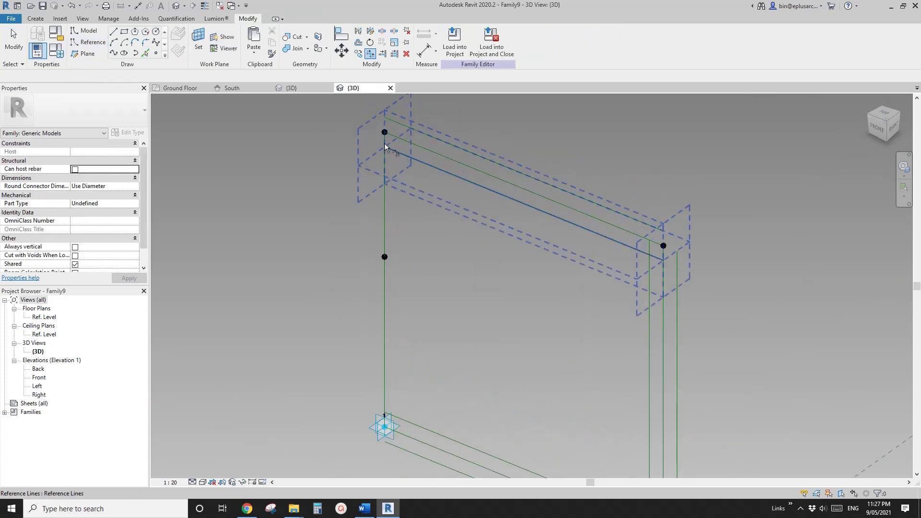
scroll(384, 142, up, 1)
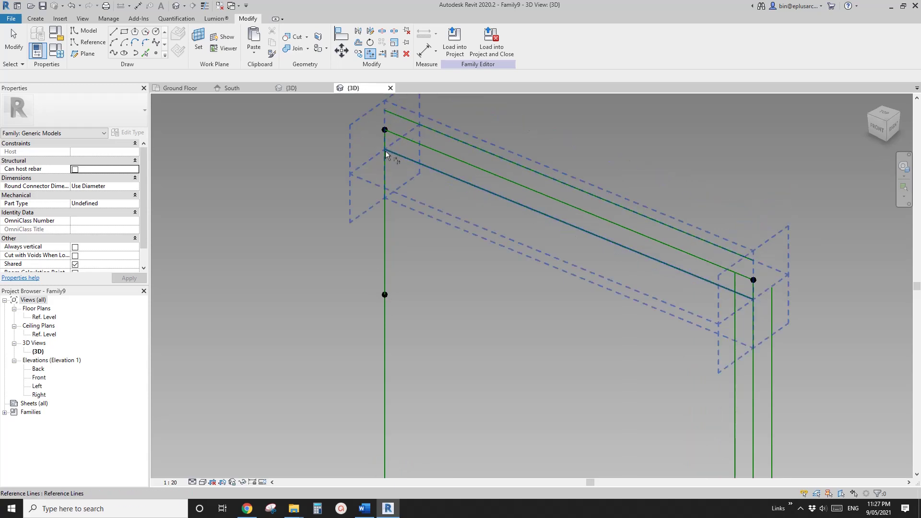
scroll(466, 204, down, 1)
middle_drag(466, 204, 342, 133)
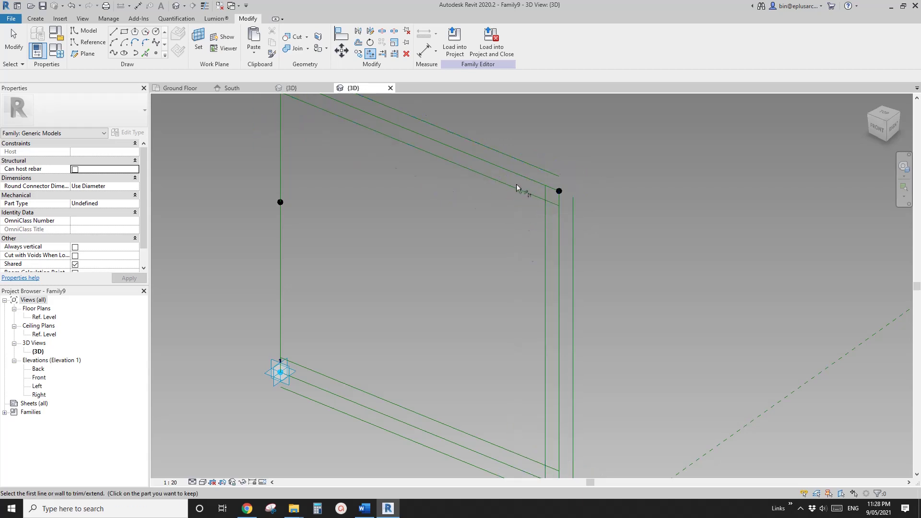
click(526, 196)
middle_drag(572, 205, 562, 227)
click(562, 227)
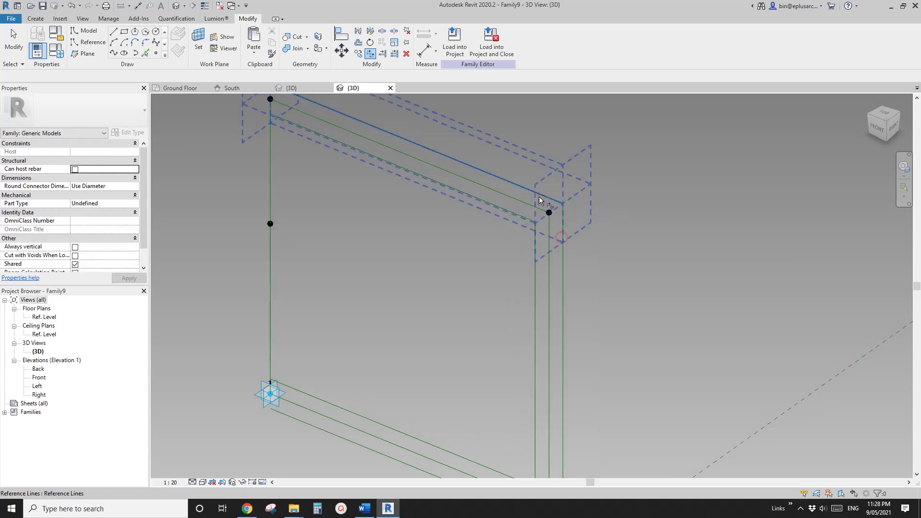
scroll(539, 196, down, 1)
- Trim the inner and outer offset reference lines to clean corners at the frame's lower right and end the trimming
middle_drag(503, 234, 489, 214)
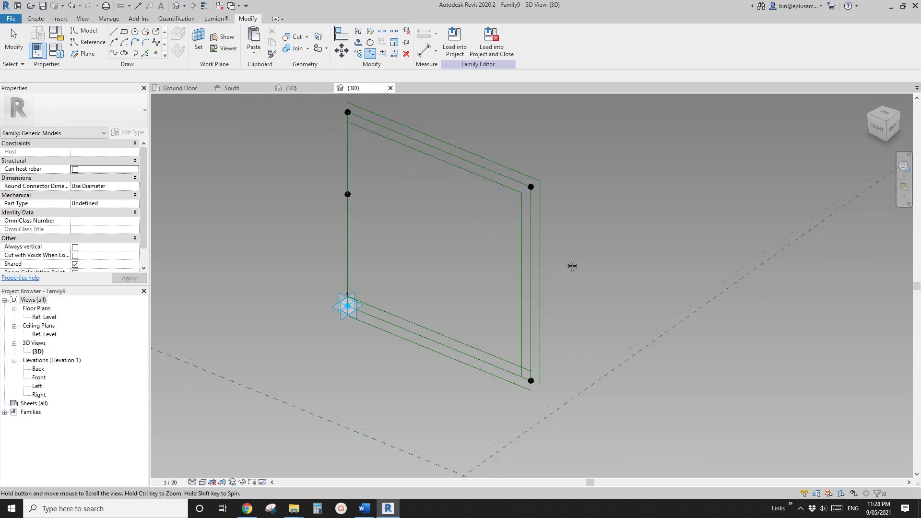
middle_drag(525, 364, 365, 187)
key(Escape)
- Delete the frame's left vertical reference line together with its split point, leaving the frame open on that side
middle_drag(367, 251, 361, 312)
click(360, 258)
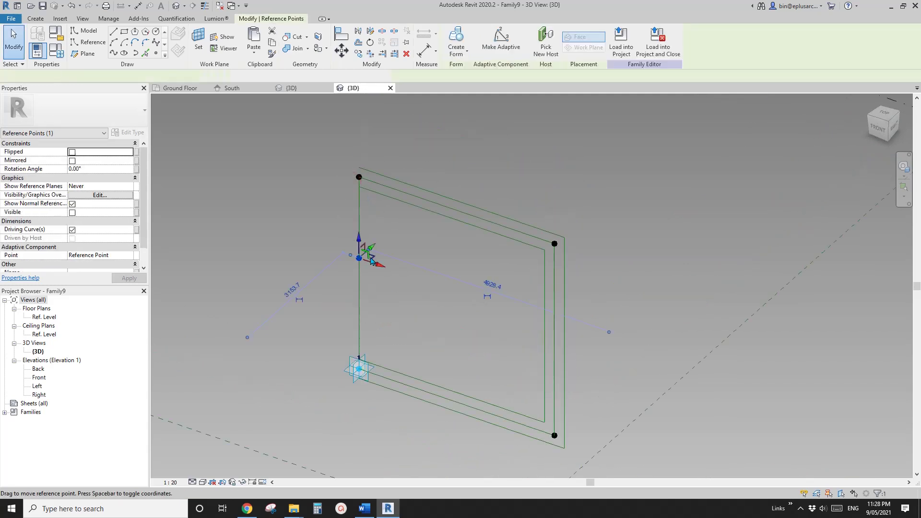
key(Escape)
drag(372, 274, 372, 275)
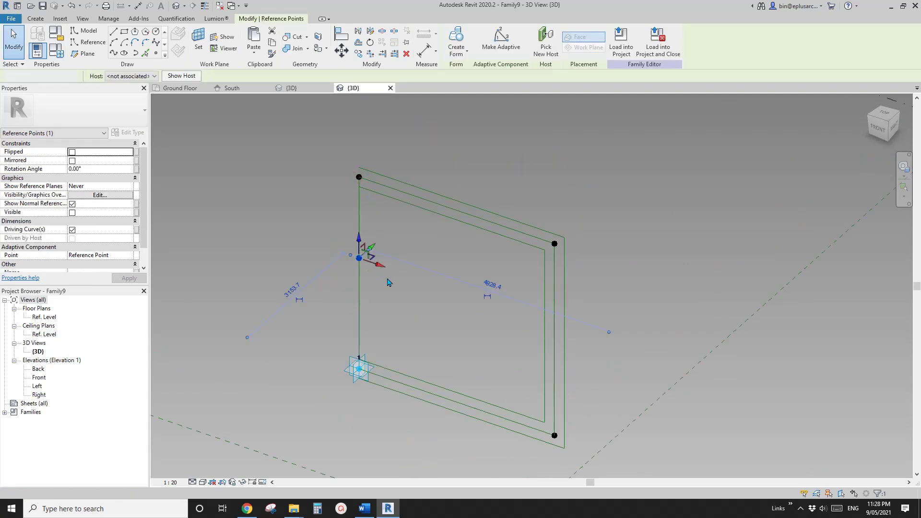
click(389, 281)
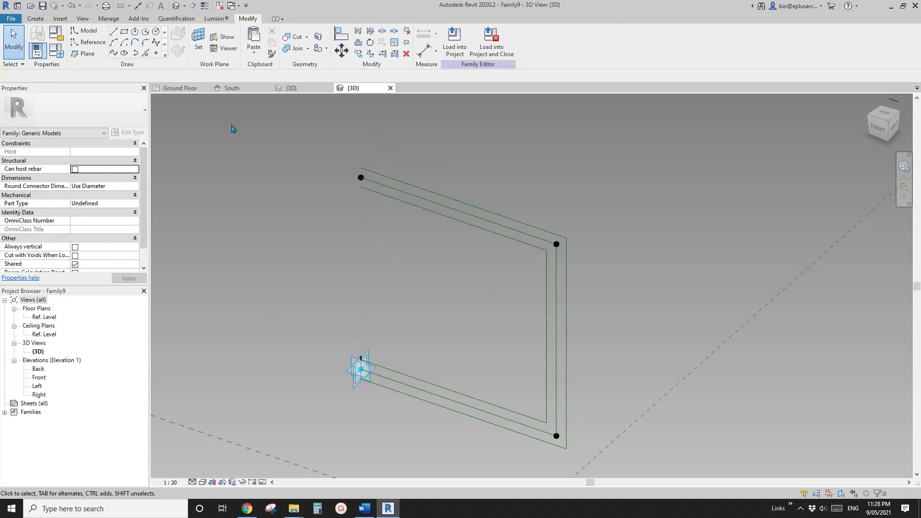
- Check the divided-surface grid on the tower in the project's 3D view and return to the adaptive family
middle_drag(234, 127, 284, 185)
scroll(336, 222, down, 2)
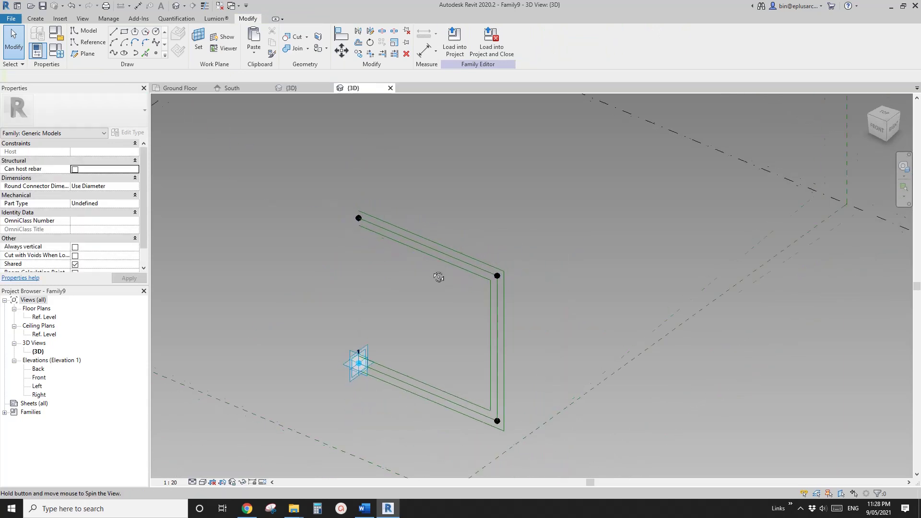
click(292, 89)
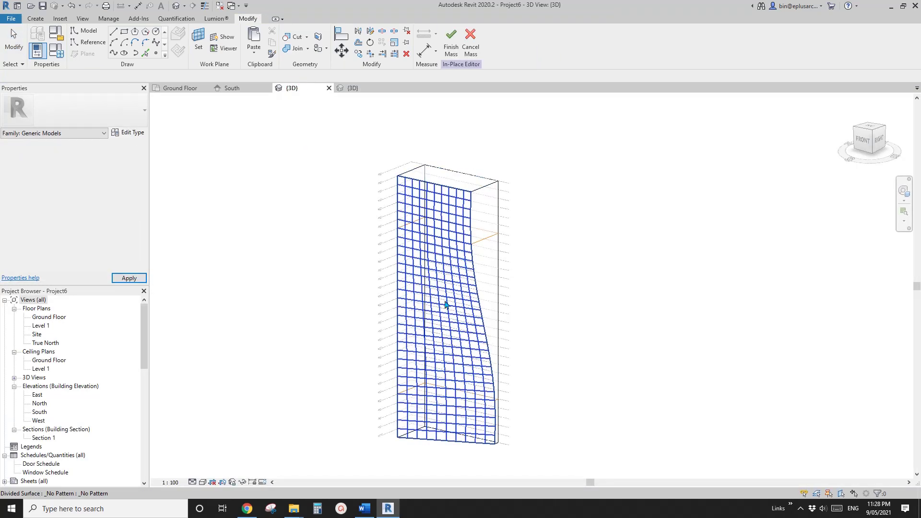
double_click(425, 241)
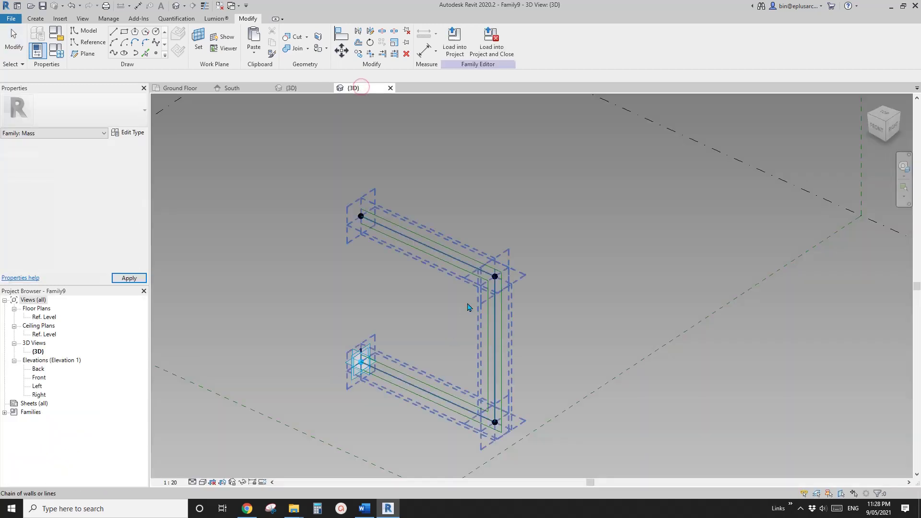
- With 3D snapping on, close the open left ends of the top and bottom strips with short vertical reference lines between their outer and inner lines
scroll(401, 277, up, 4)
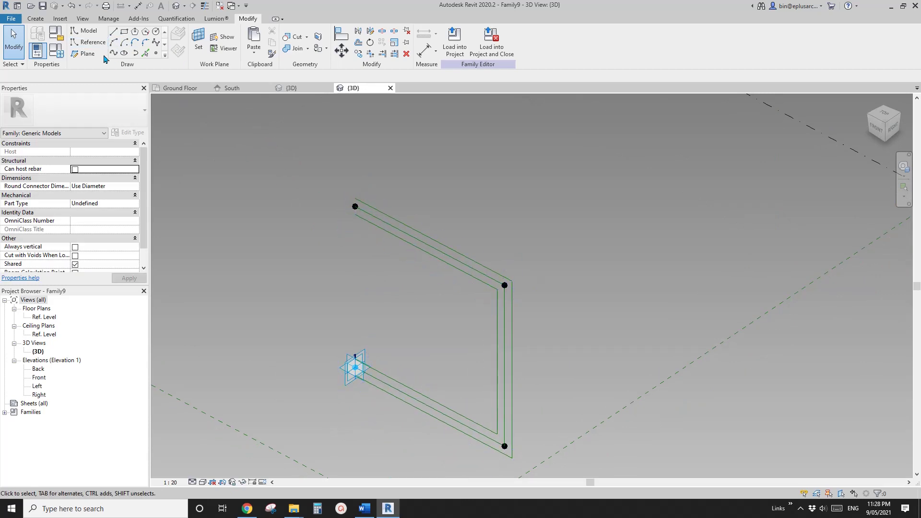
click(93, 43)
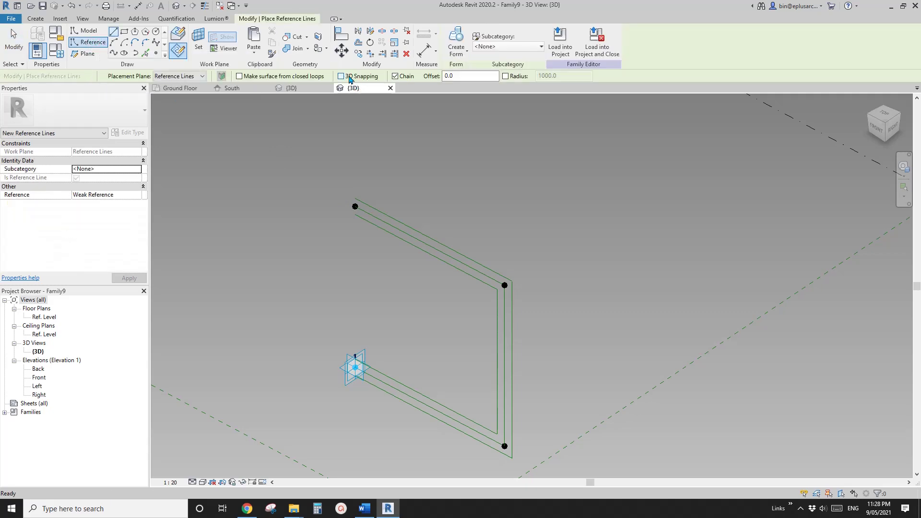
click(349, 76)
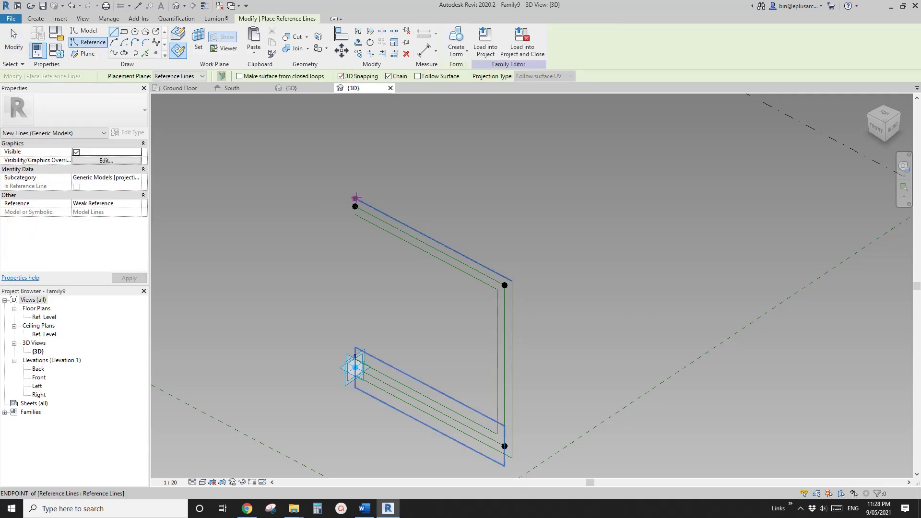
click(355, 197)
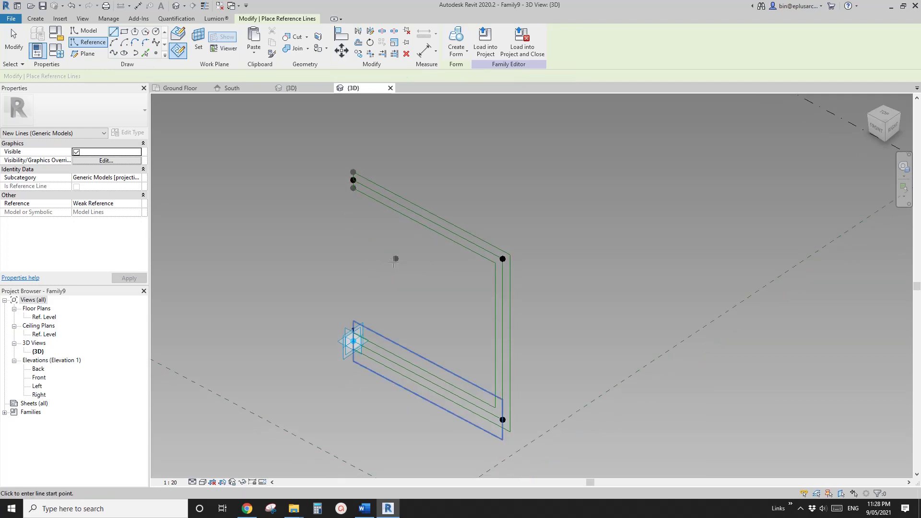
scroll(352, 288, up, 4)
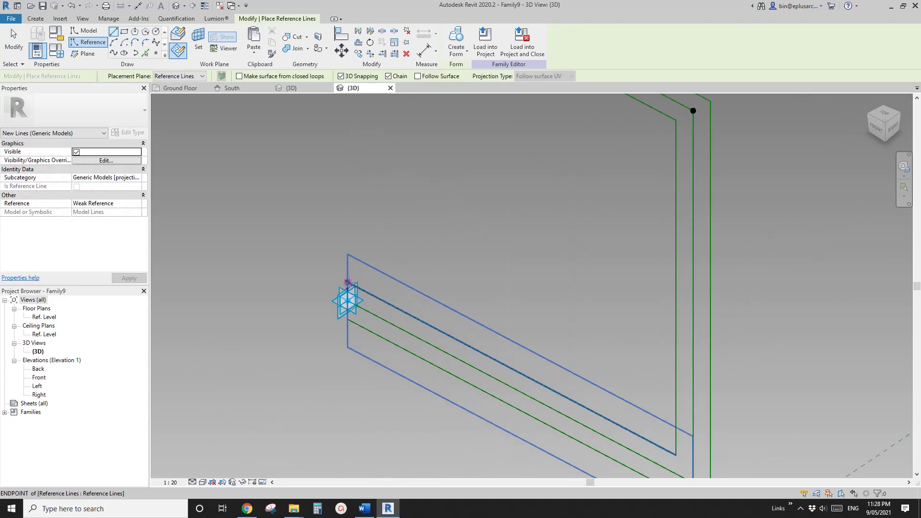
click(348, 282)
key(Escape)
key(Escape)
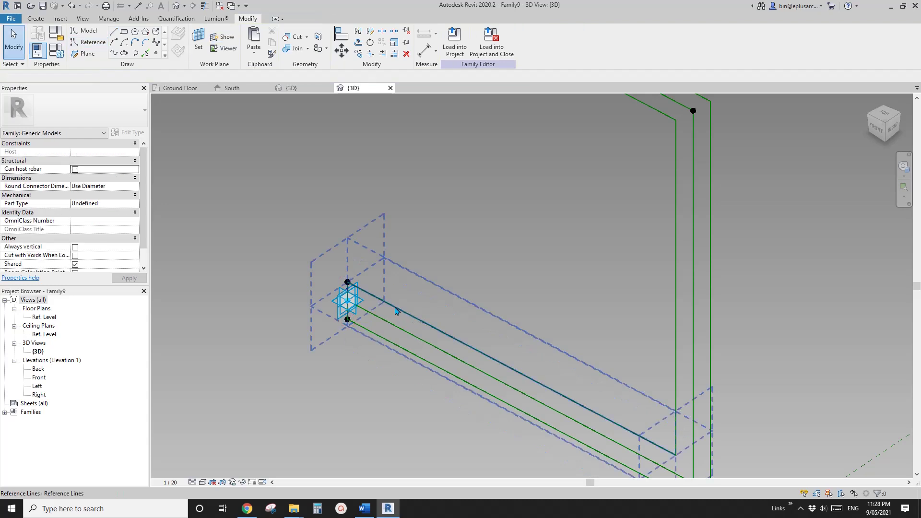
scroll(333, 216, down, 3)
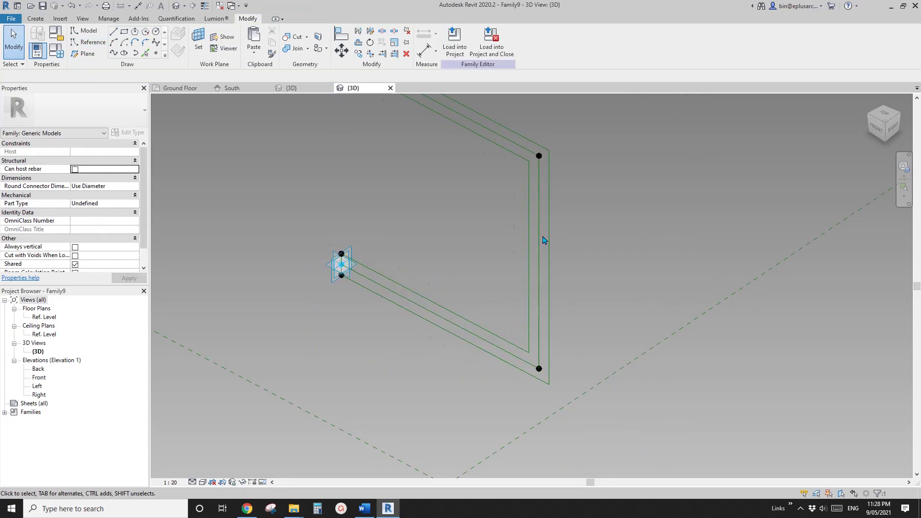
- Create a solid form from the frame's individually selected inner, outer and end-closing reference lines, excluding the centre lines
click(376, 271)
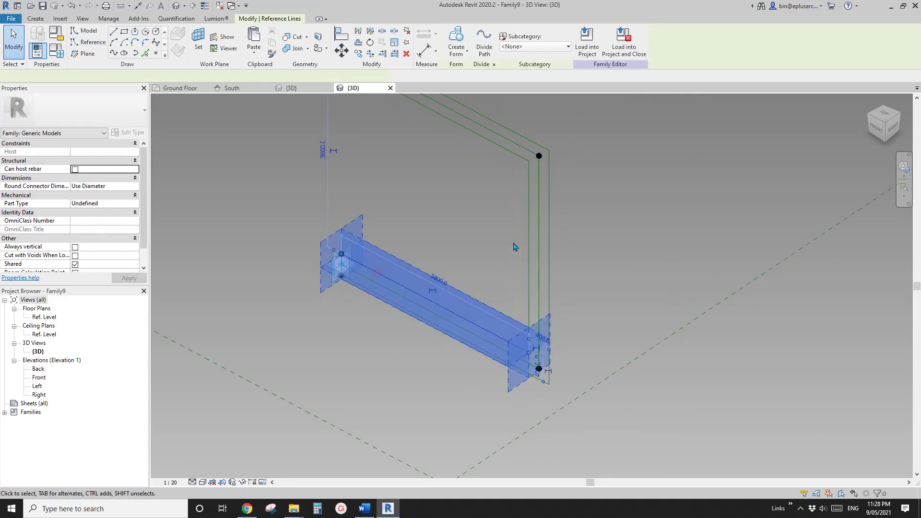
ctrl+click(534, 217)
ctrl+click(539, 151)
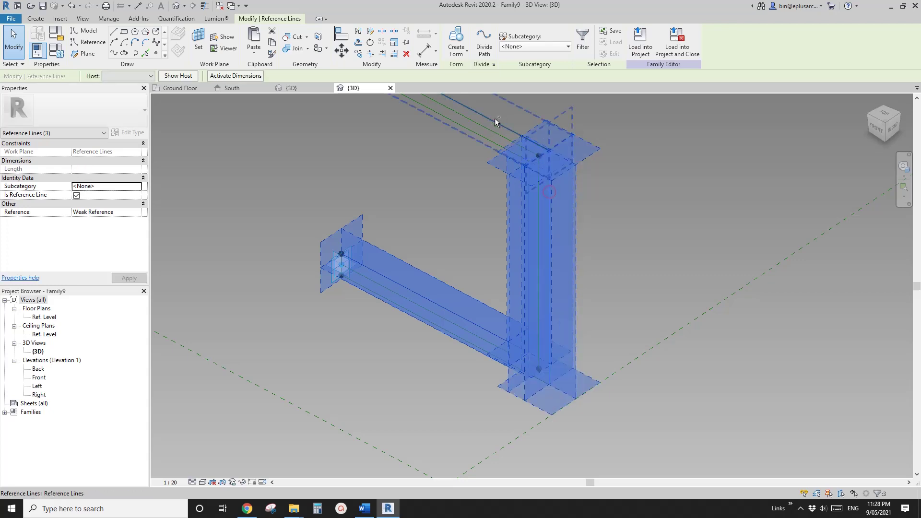
ctrl+click(480, 135)
ctrl+click(479, 136)
middle_drag(410, 158, 451, 255)
scroll(397, 164, up, 4)
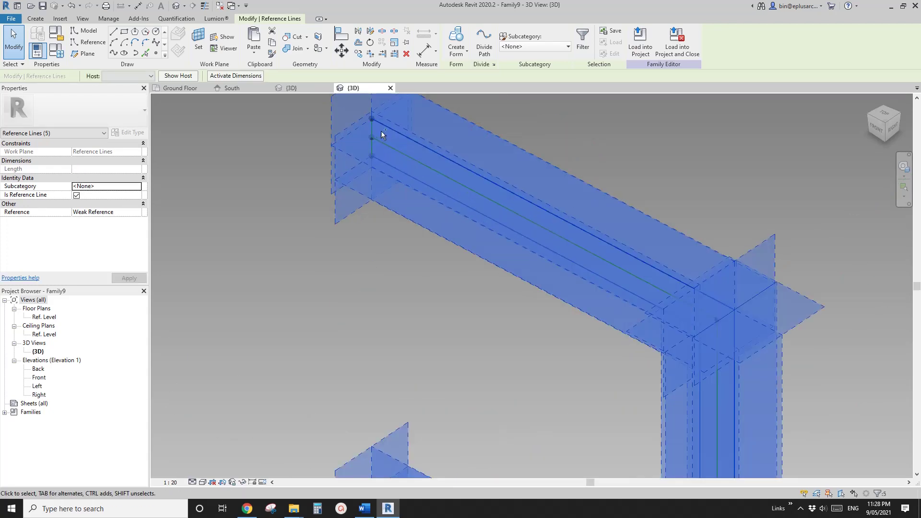
ctrl+click(374, 131)
scroll(381, 218, down, 2)
middle_drag(385, 377, 389, 234)
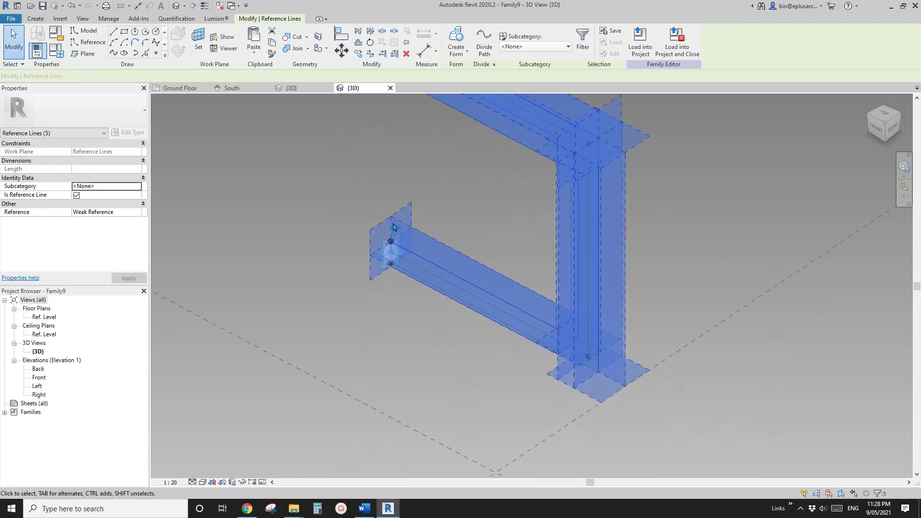
scroll(387, 232, up, 3)
scroll(396, 265, up, 3)
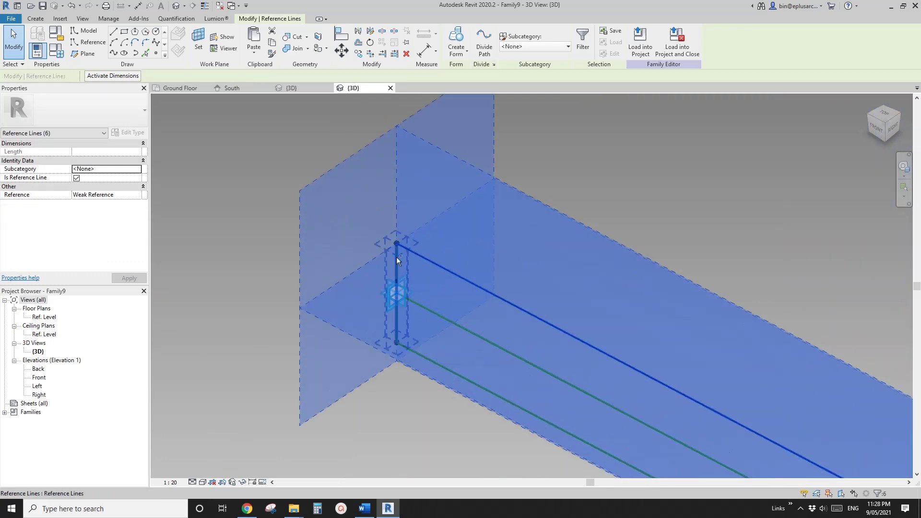
ctrl+click(396, 260)
scroll(397, 261, down, 3)
middle_drag(339, 196, 333, 308)
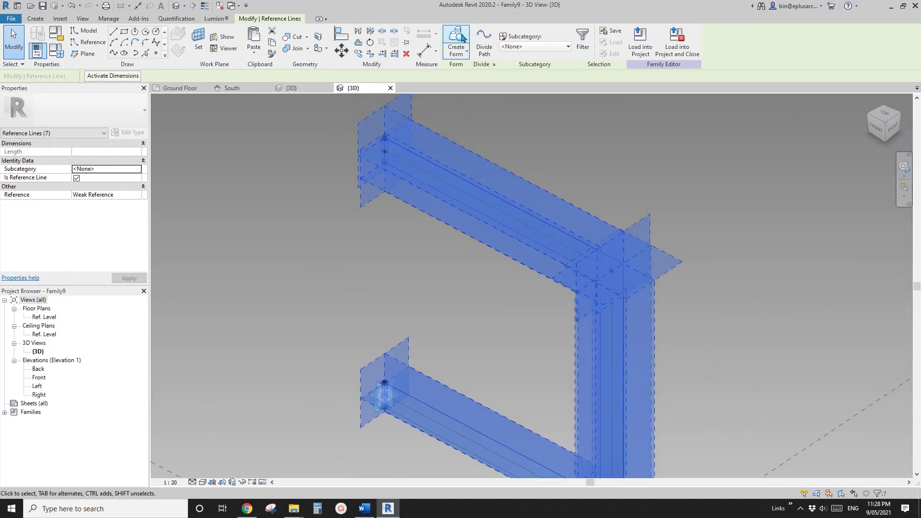
click(461, 39)
- Inspect the created frame form from several angles and undo its creation
key(Escape)
scroll(411, 195, down, 3)
shift+middle_drag(411, 195, 483, 211)
shift+middle_drag(482, 315, 438, 353)
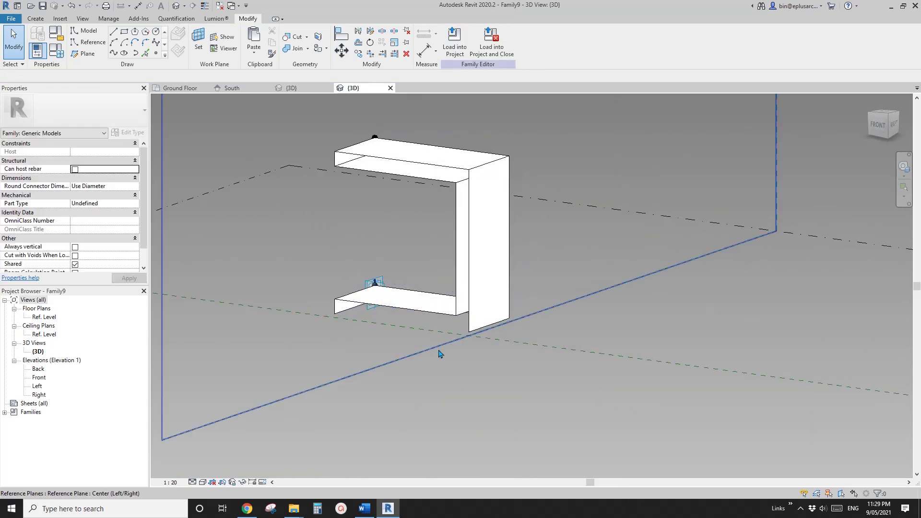
key(ctrl+z)
- Create the solid C-shaped extrusion from the whole frame outline, leaving the three centre reference lines out of the selection
scroll(435, 326, down, 2)
middle_drag(453, 321, 402, 286)
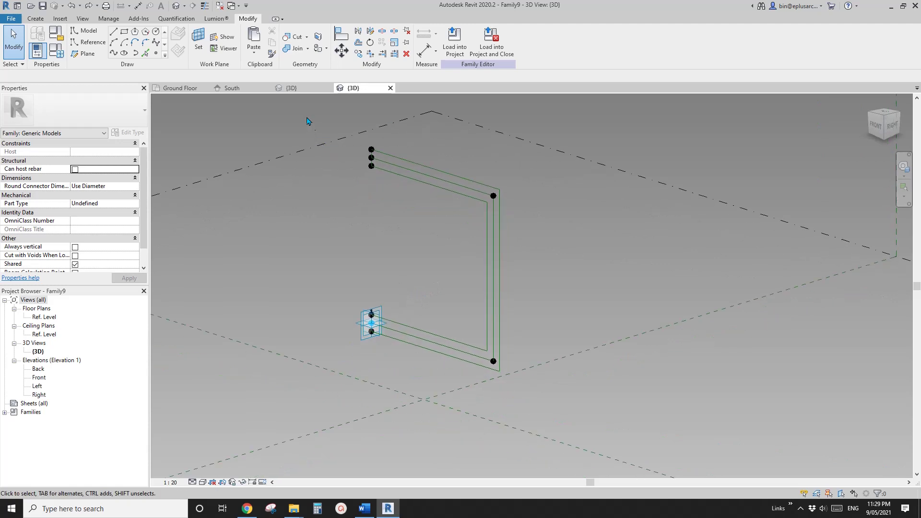
drag(307, 121, 573, 424)
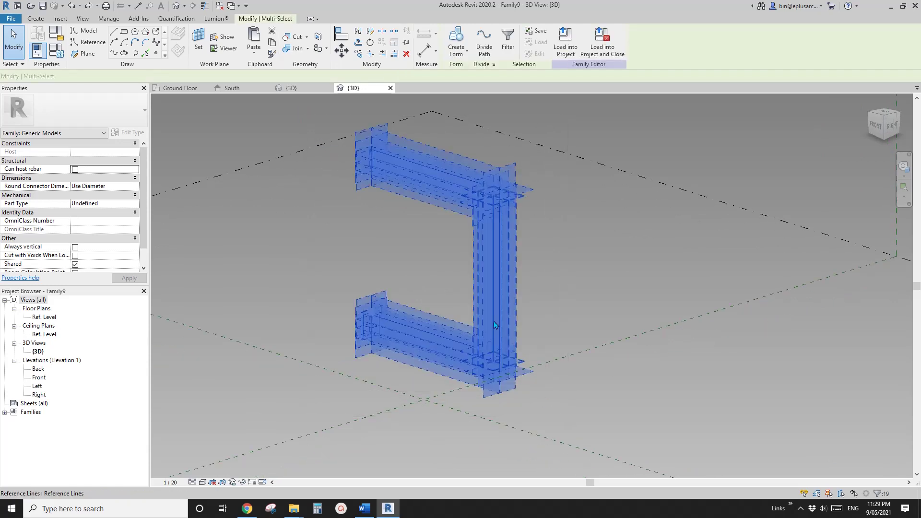
scroll(463, 187, up, 2)
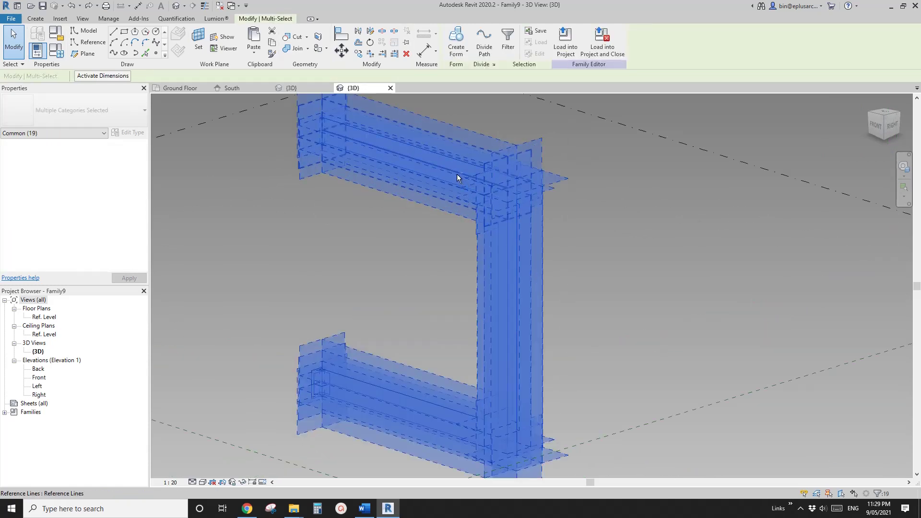
shift+click(363, 146)
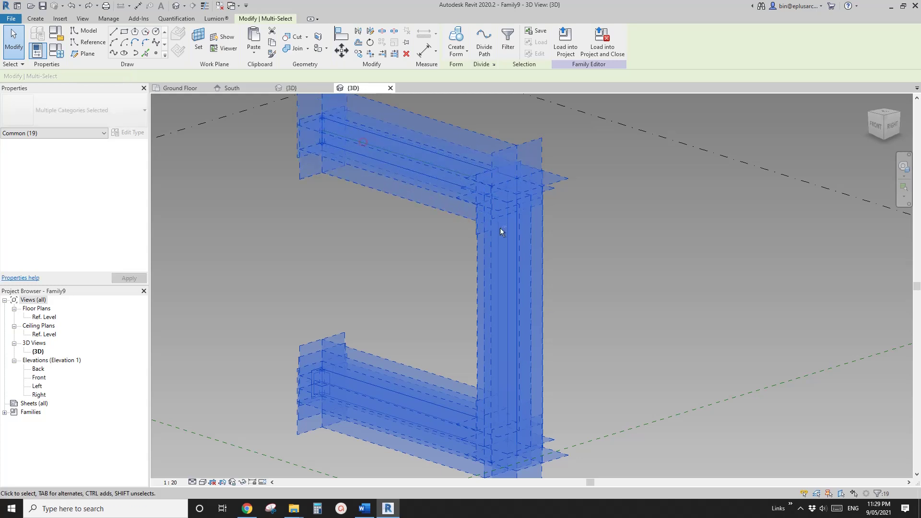
shift+click(505, 241)
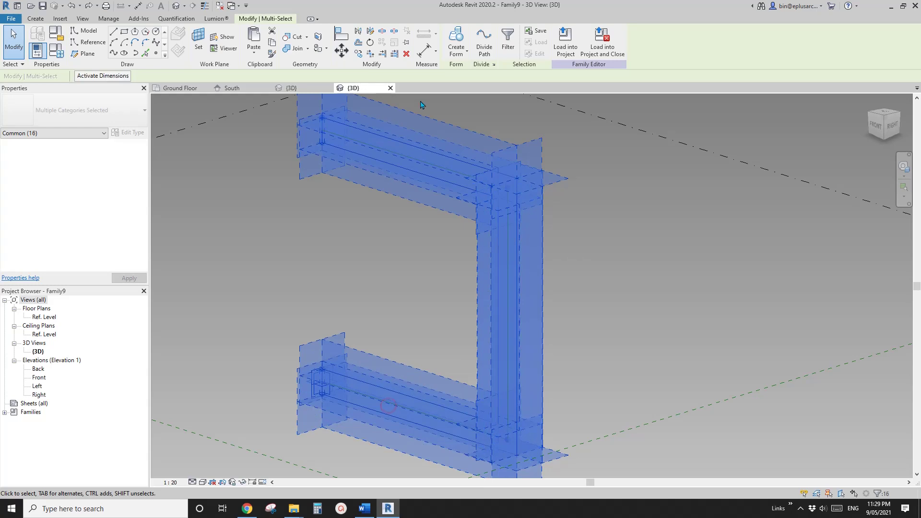
click(453, 43)
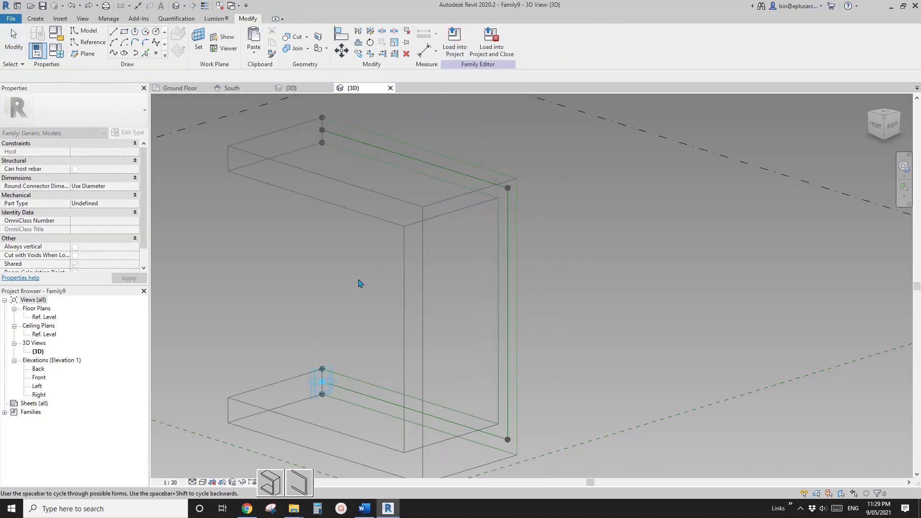
scroll(359, 281, down, 2)
middle_drag(357, 311, 355, 261)
click(270, 482)
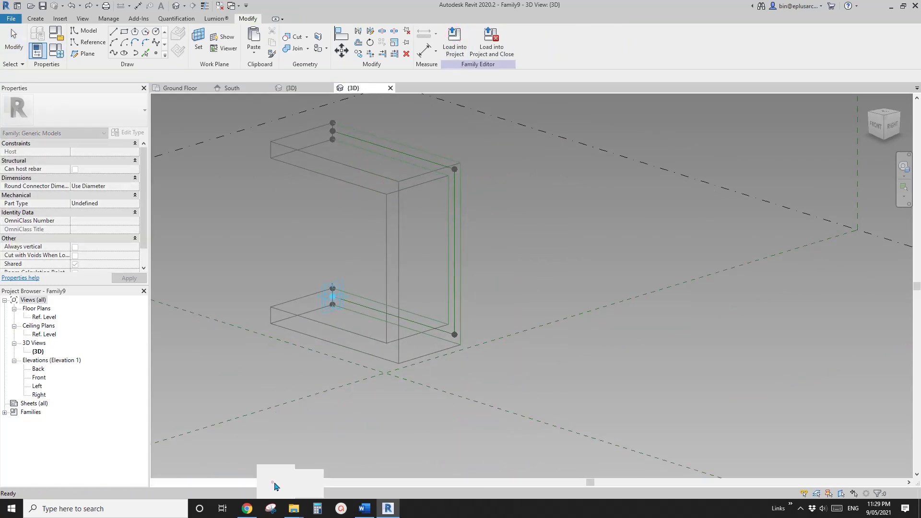
- Set the frame extrusion's positive offset to 0 and its negative offset to 5000
scroll(372, 263, down, 2)
middle_drag(373, 264, 396, 331)
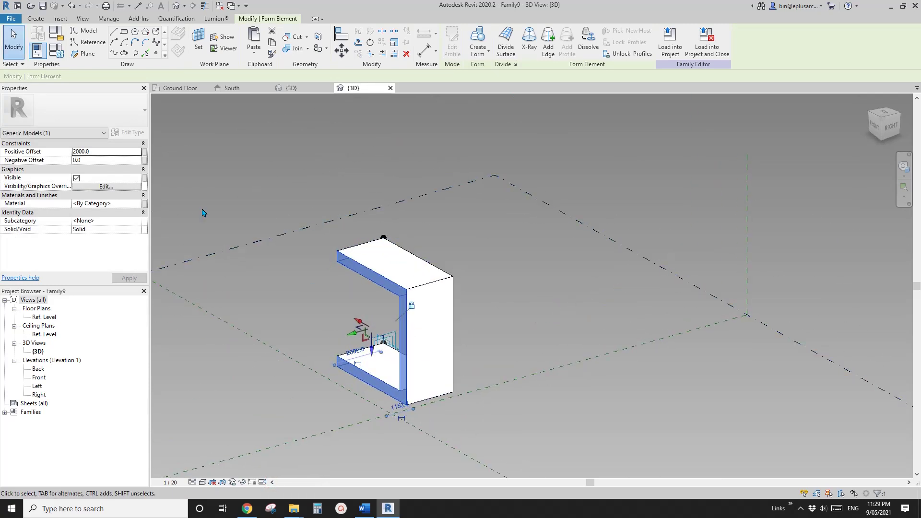
click(109, 153)
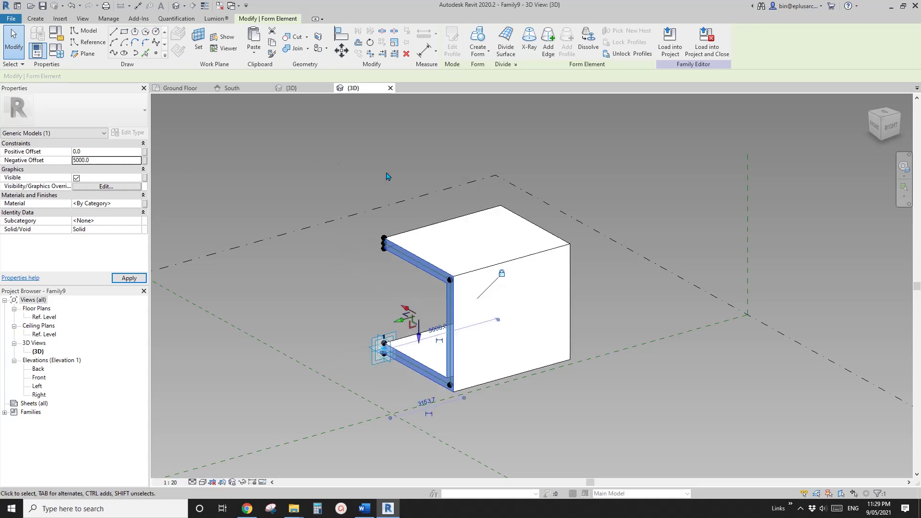
scroll(404, 203, down, 1)
shift+middle_drag(430, 233, 519, 288)
click(522, 260)
scroll(481, 251, up, 2)
scroll(504, 262, up, 1)
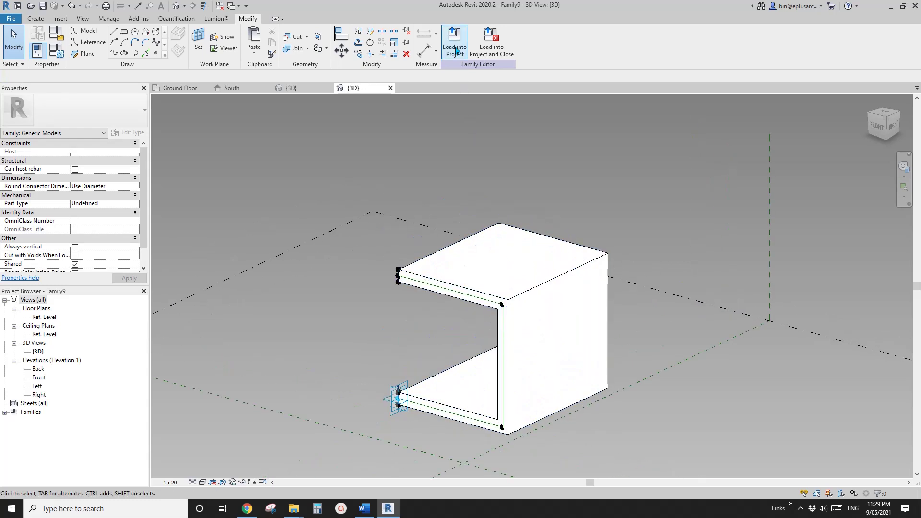
- Set the orientation of the adaptive placement point at the frame's lower open end to Global (xyz)
middle_drag(473, 335, 463, 245)
scroll(462, 245, down, 1)
shift+middle_drag(445, 322, 415, 346)
scroll(397, 322, up, 3)
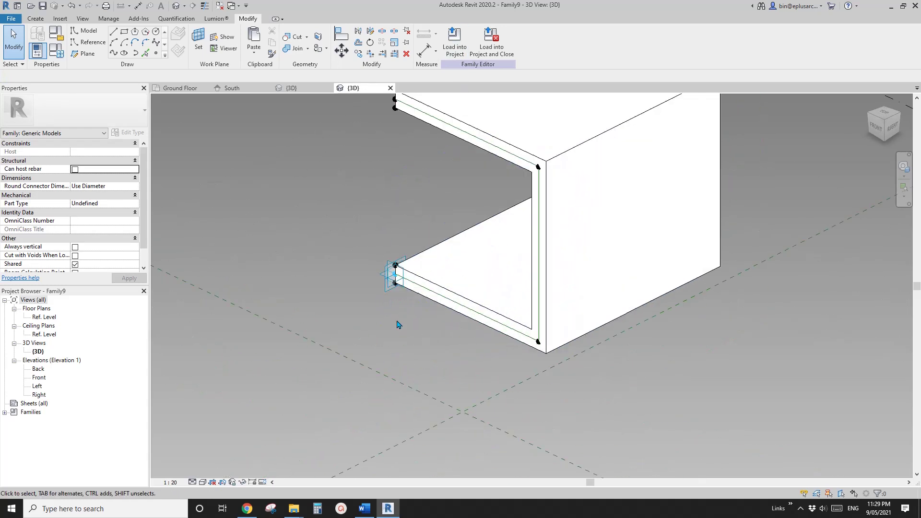
click(387, 292)
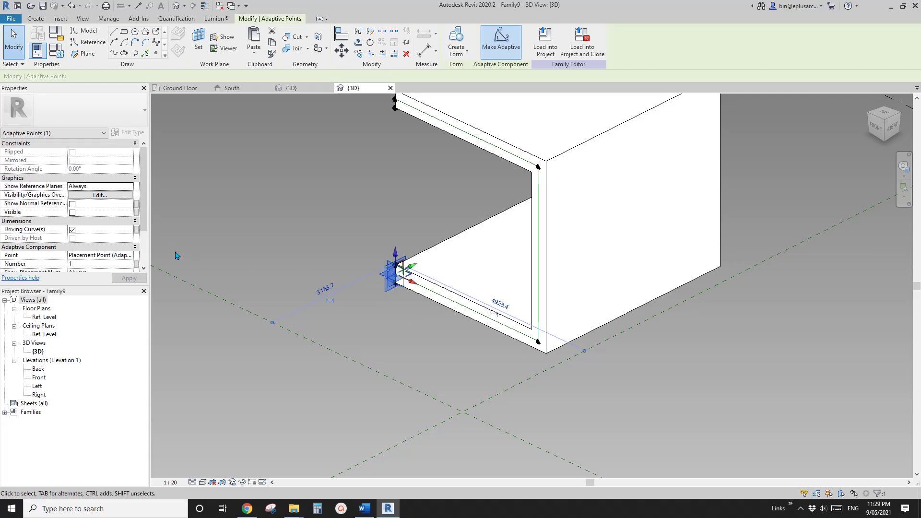
click(144, 245)
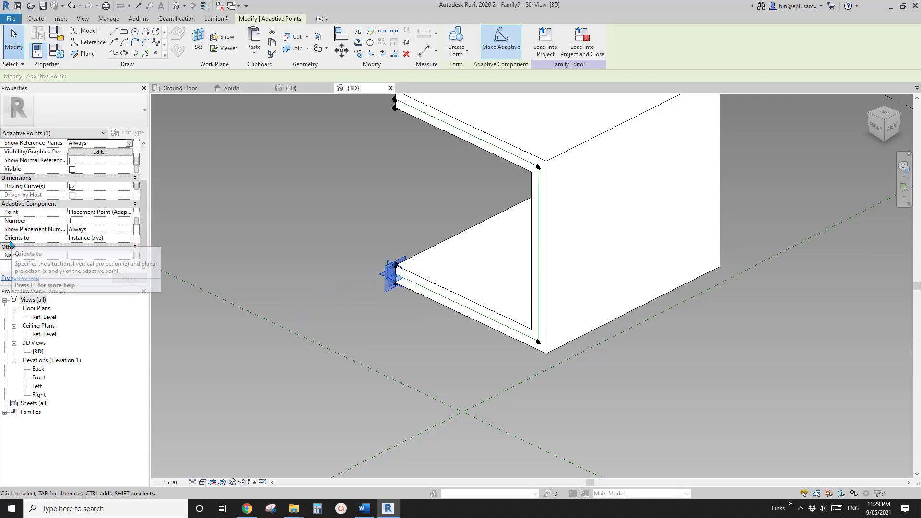
click(121, 238)
click(129, 239)
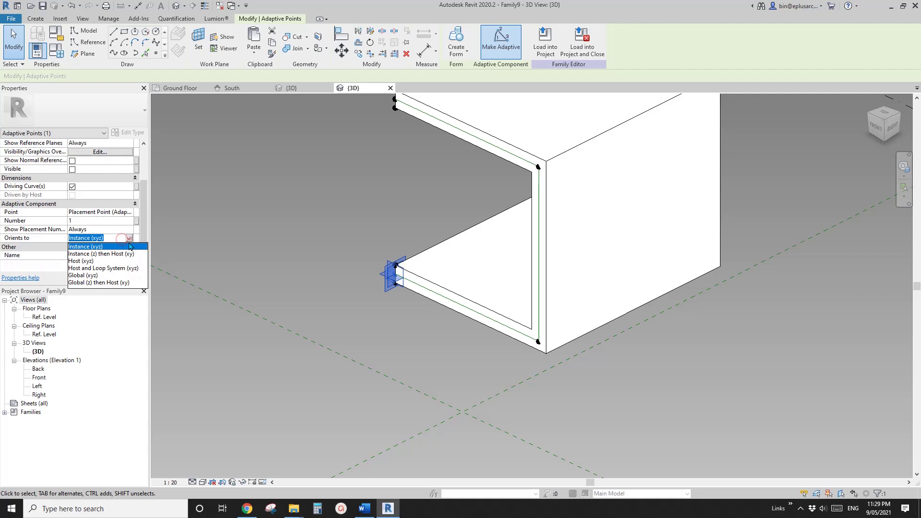
click(94, 276)
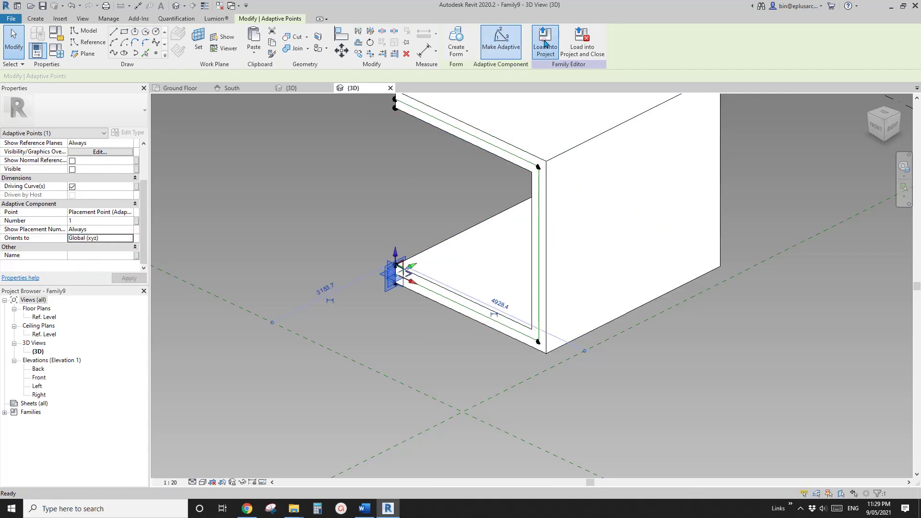
- Load the frame family into the tower project, switch to the project's 3D view and leave component placement
click(545, 44)
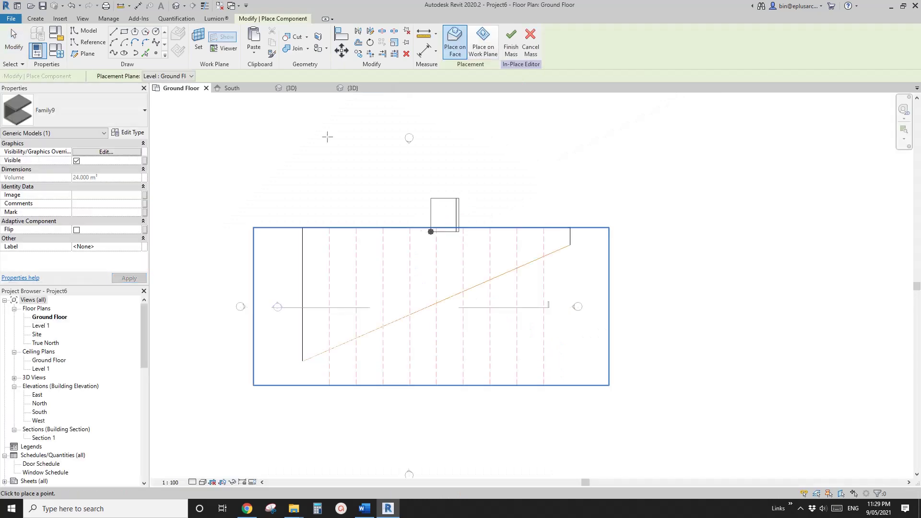
click(176, 7)
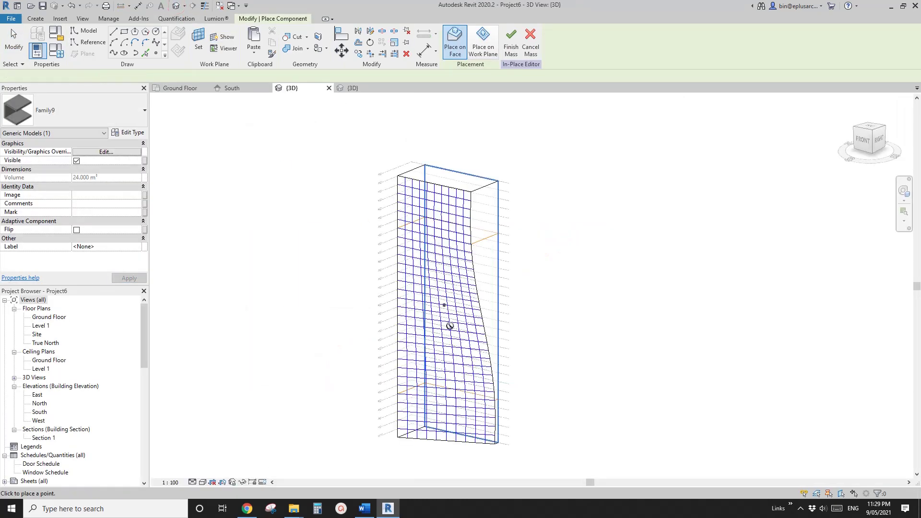
scroll(450, 323, up, 5)
scroll(451, 319, down, 5)
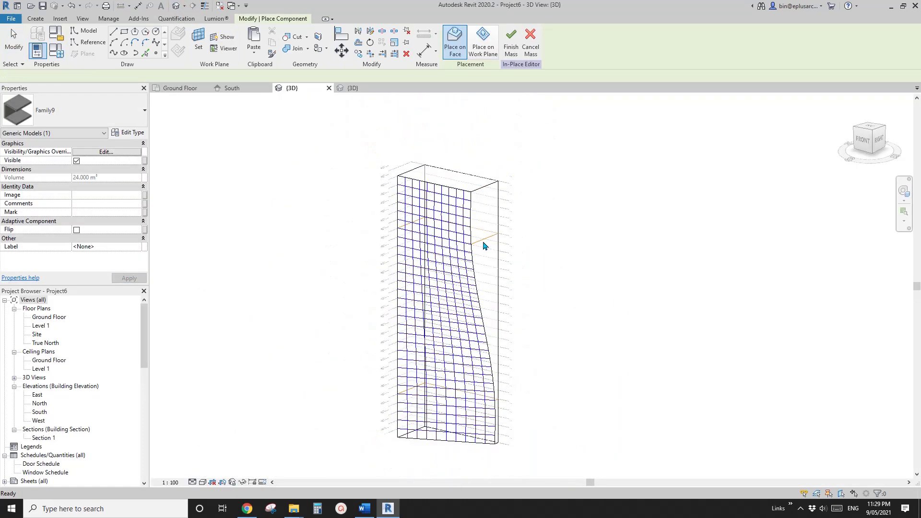
key(Escape)
- Turn on the display of nodes for the tower facade's divided surface
click(456, 285)
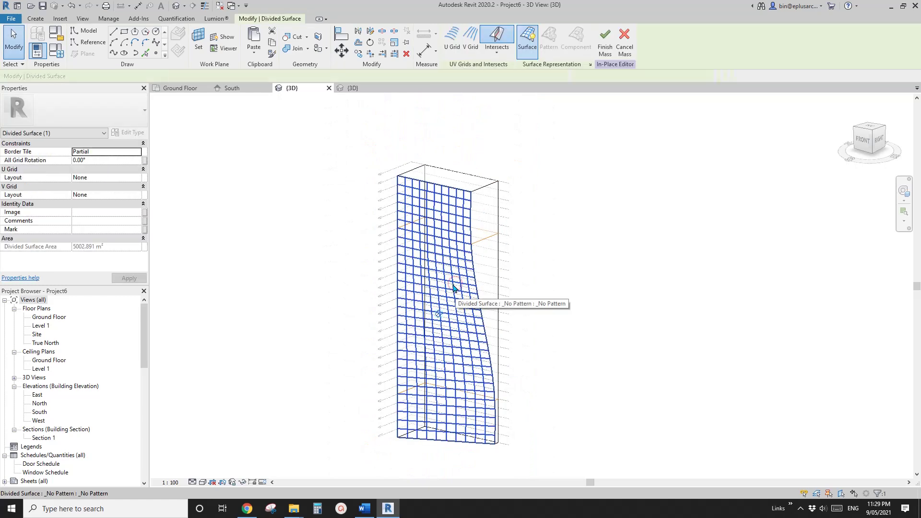
click(558, 279)
click(458, 283)
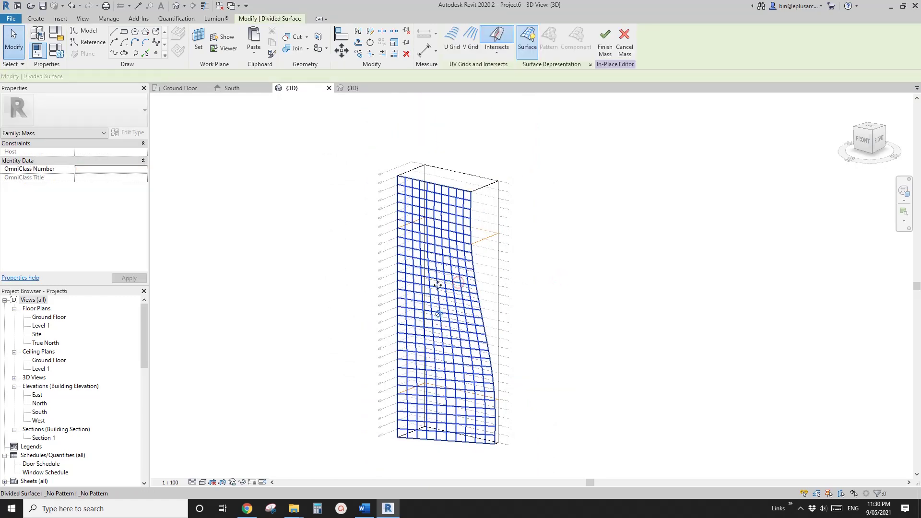
click(589, 64)
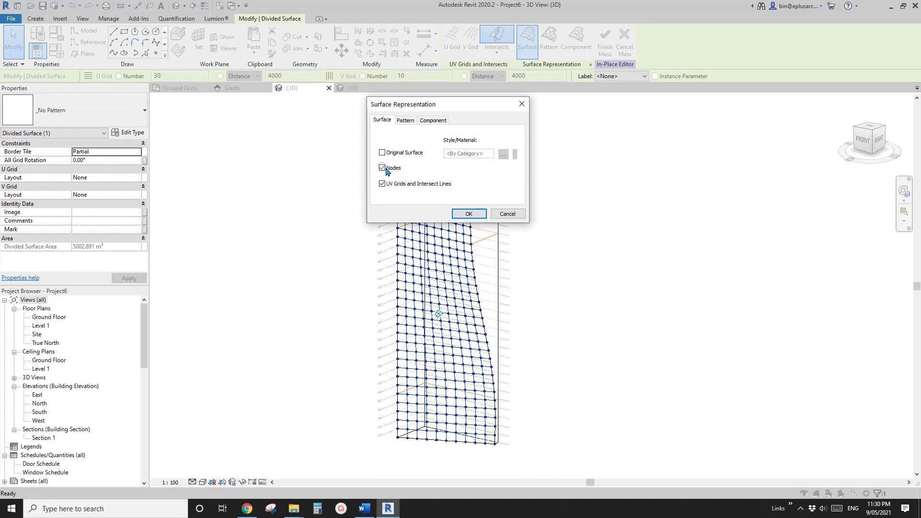
click(469, 214)
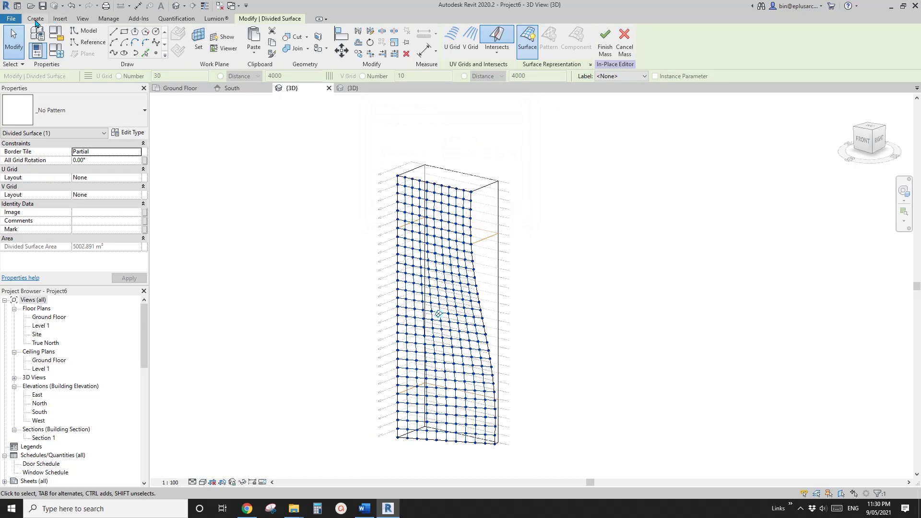
- Place one Family9 frame component on a grid node around mid-height of the divided surface and end the placement
click(36, 19)
click(259, 42)
scroll(449, 305, up, 3)
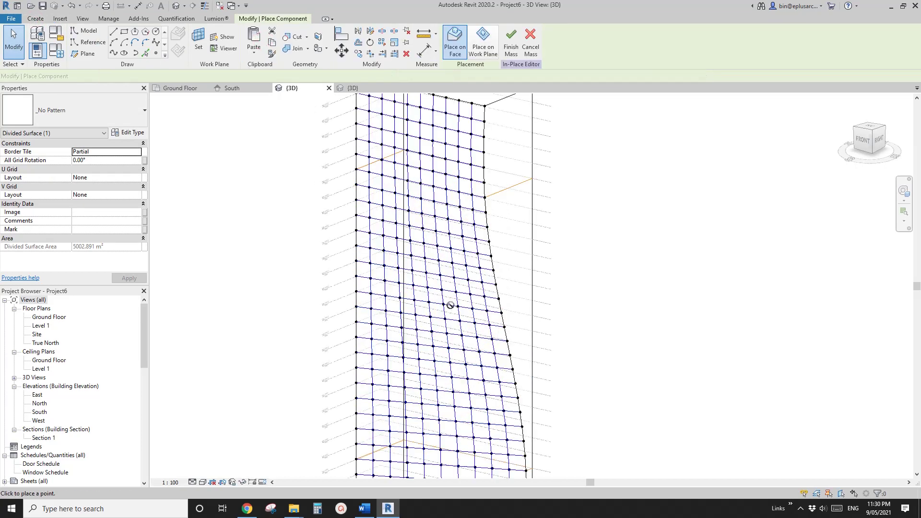
scroll(449, 305, up, 3)
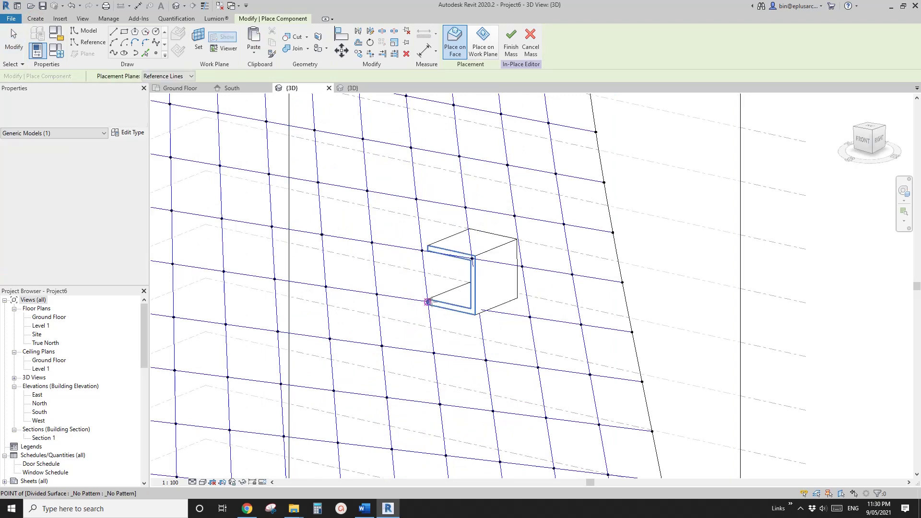
click(427, 301)
key(Escape)
- Check the placed frame's direction on the facade against the reference tower photo in Word and return to Revit
click(463, 309)
shift+middle_drag(473, 331, 438, 261)
middle_drag(430, 323, 393, 358)
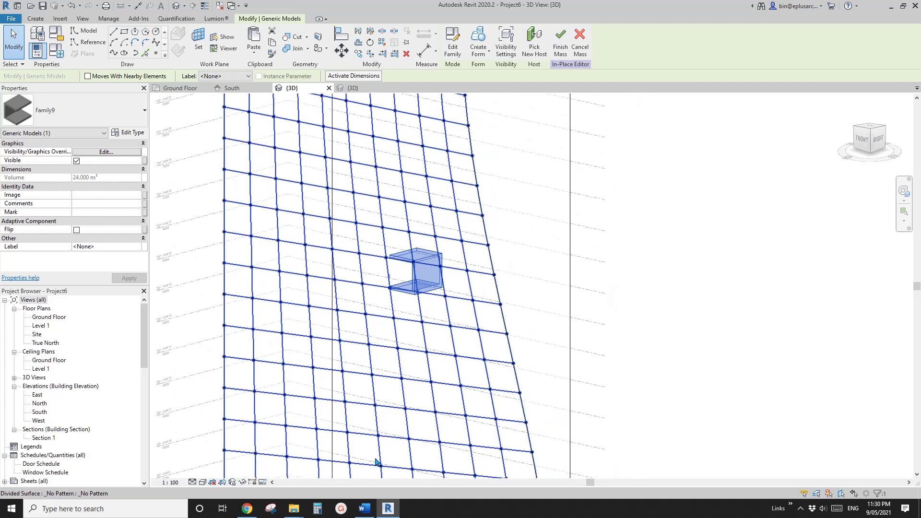
click(364, 508)
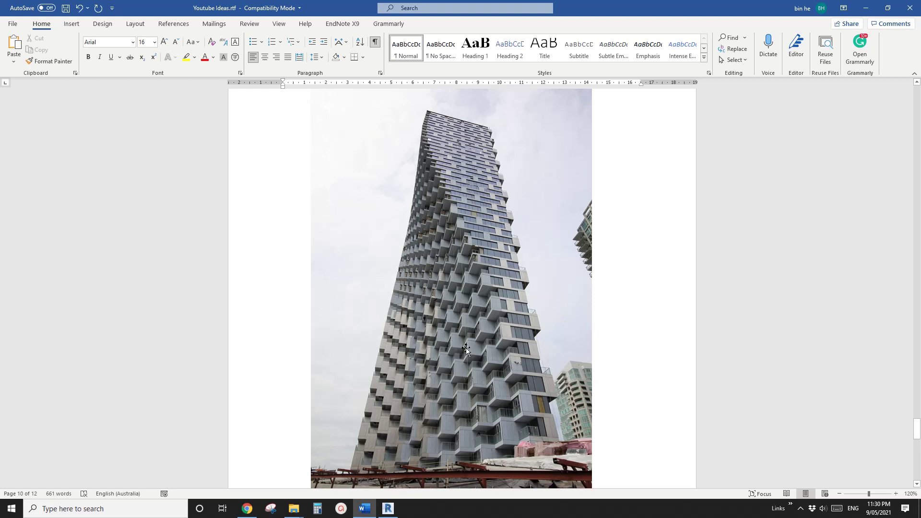
click(391, 509)
shift+middle_drag(442, 292, 466, 290)
scroll(466, 290, up, 2)
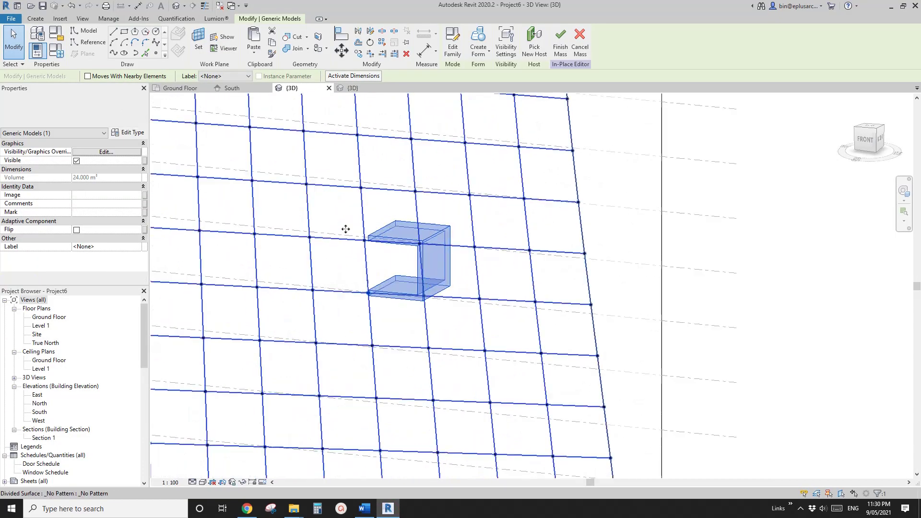
- Place three more Family9 frames on staggered grid nodes below the first one, alternating columns, and end the placement
click(36, 19)
click(261, 41)
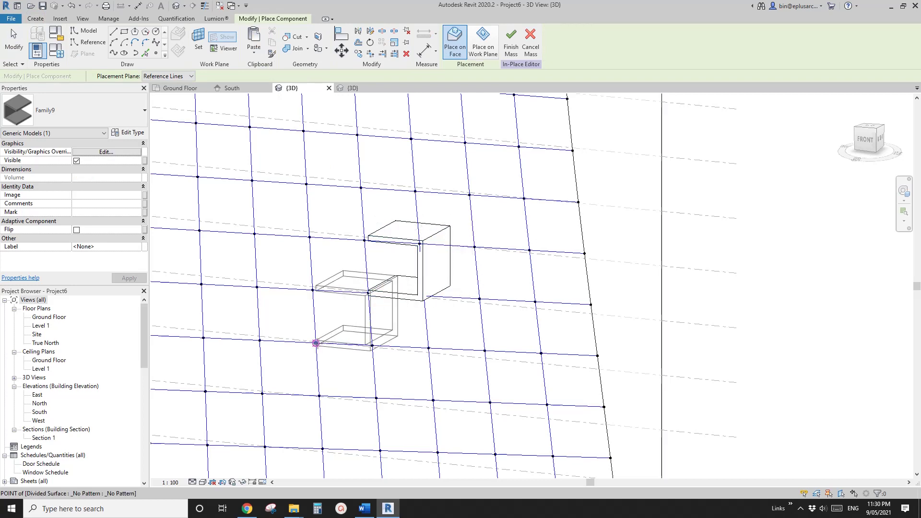
click(316, 343)
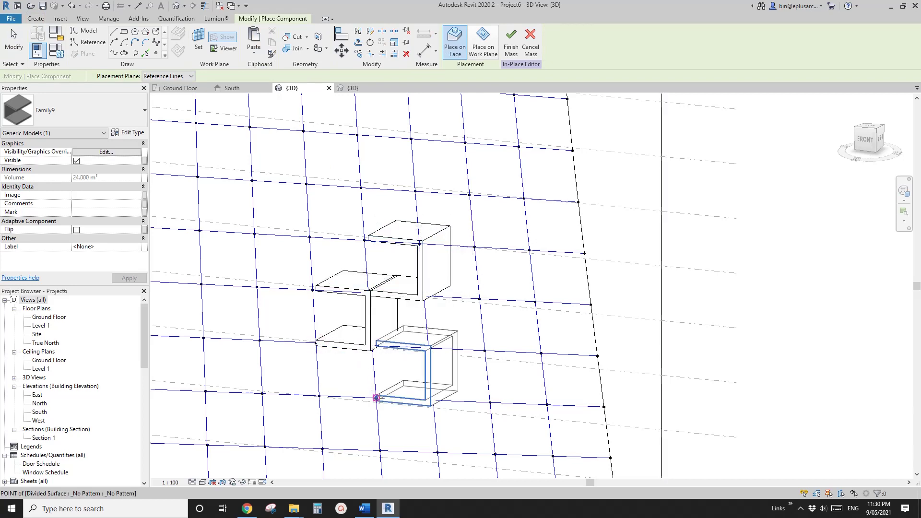
click(376, 398)
click(323, 449)
key(Escape)
- Select the four placed frames and repeat them across the whole divided surface of the facade
scroll(377, 349, down, 2)
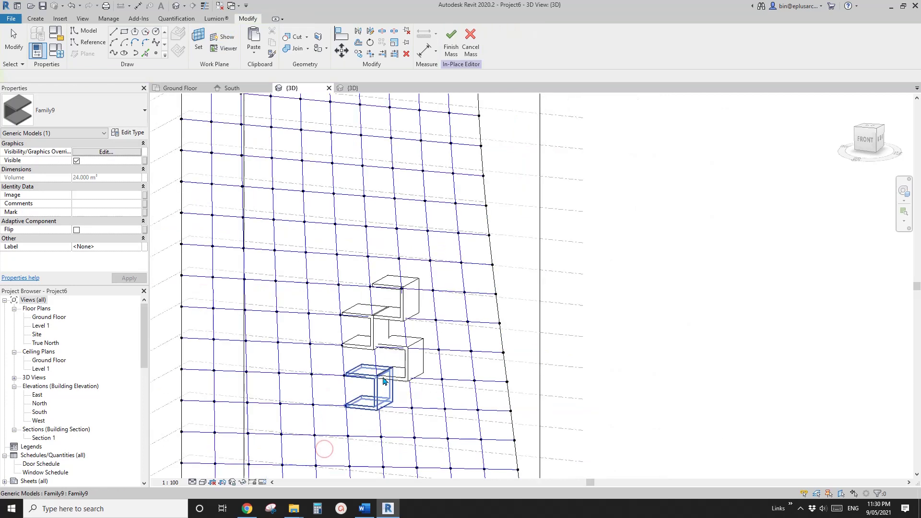
middle_drag(383, 381, 407, 331)
click(399, 284)
ctrl+click(427, 255)
ctrl+click(438, 320)
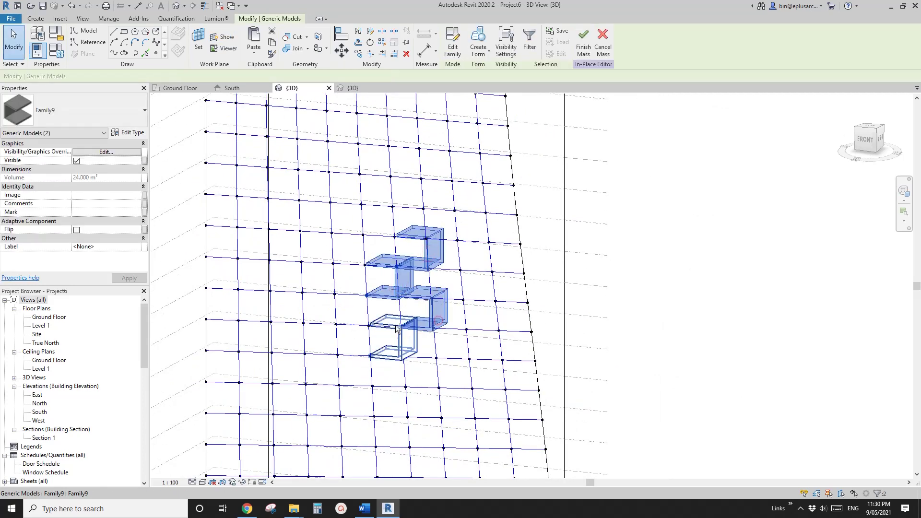
ctrl+click(396, 328)
click(381, 46)
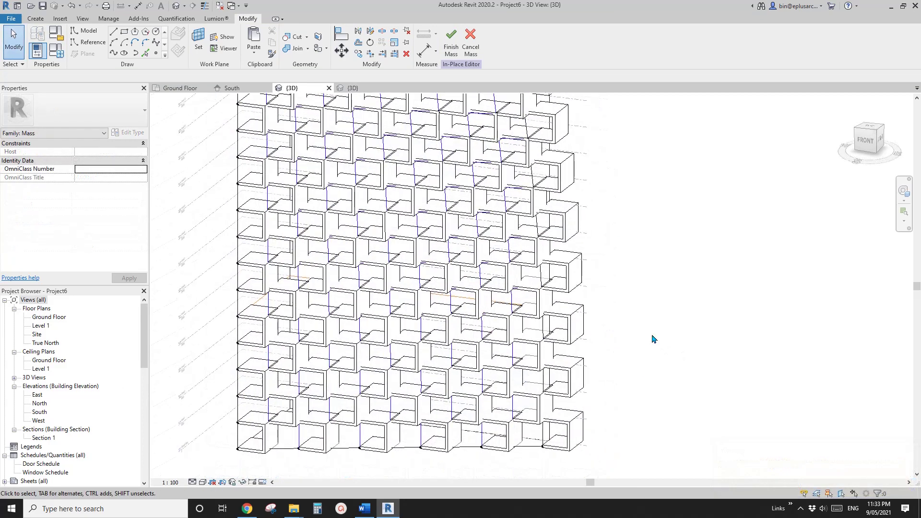
shift+middle_drag(652, 338, 617, 311)
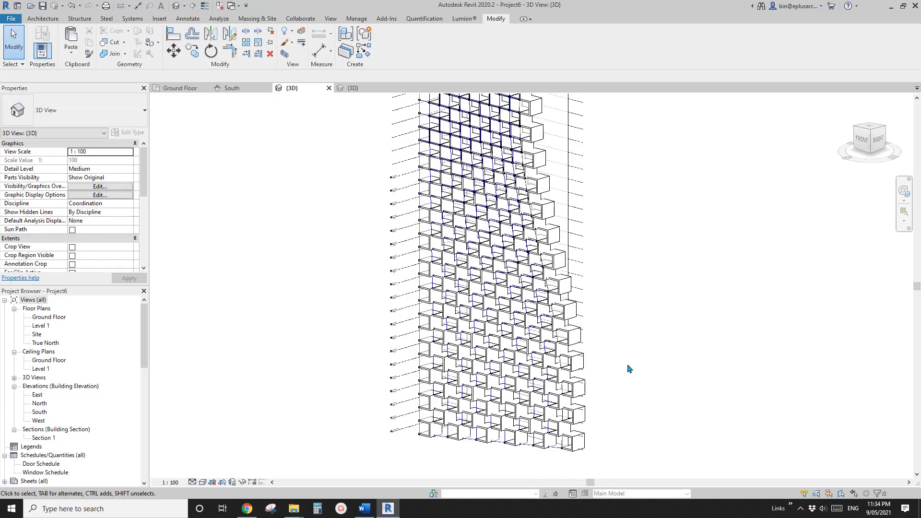
- In the 3D view's graphic display options, enable smooth lines with anti-aliasing and choose a gradient background
shift+middle_drag(570, 369, 308, 467)
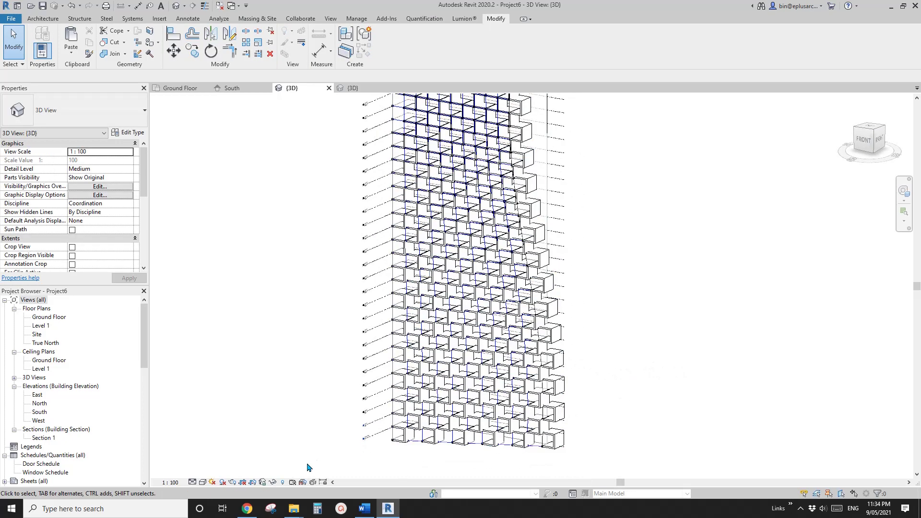
click(202, 481)
click(240, 411)
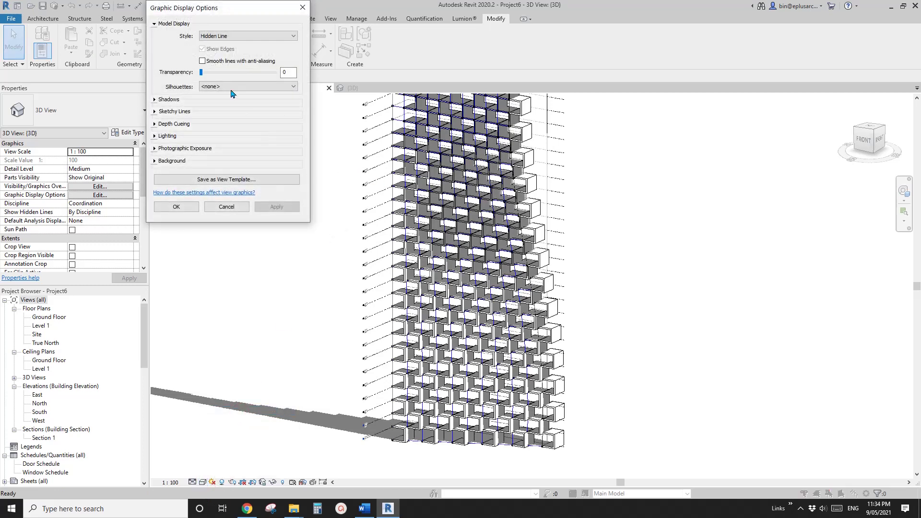
click(156, 137)
click(155, 246)
click(248, 261)
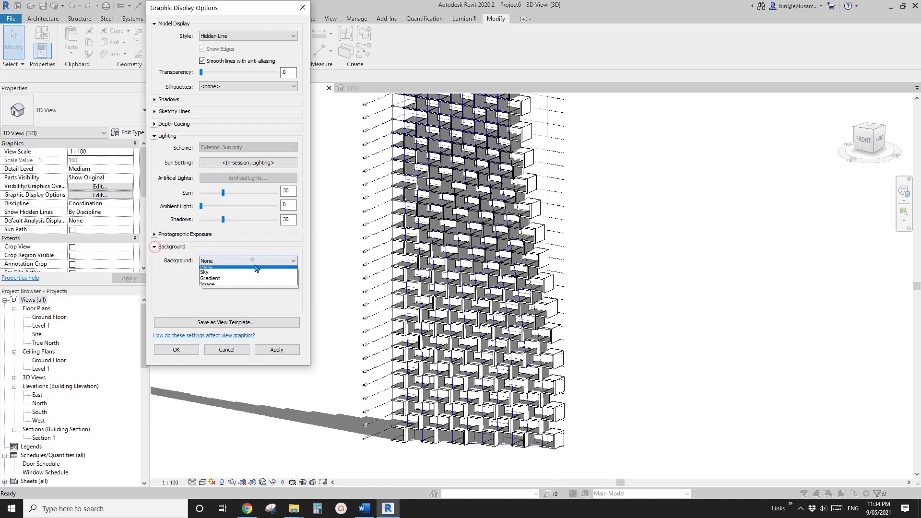
click(230, 283)
- Change the gradient background's ground color to the grey-teal basic color and apply the display options
click(249, 303)
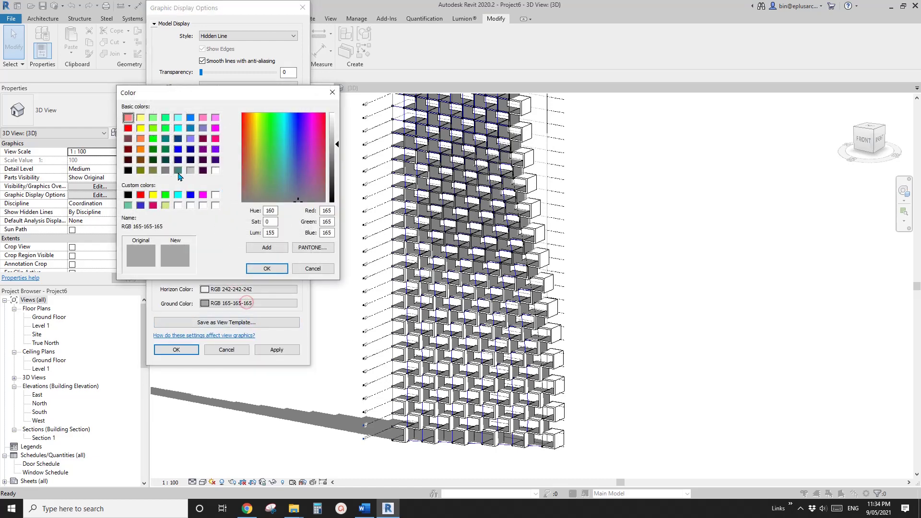
click(178, 172)
click(273, 266)
click(272, 353)
click(181, 349)
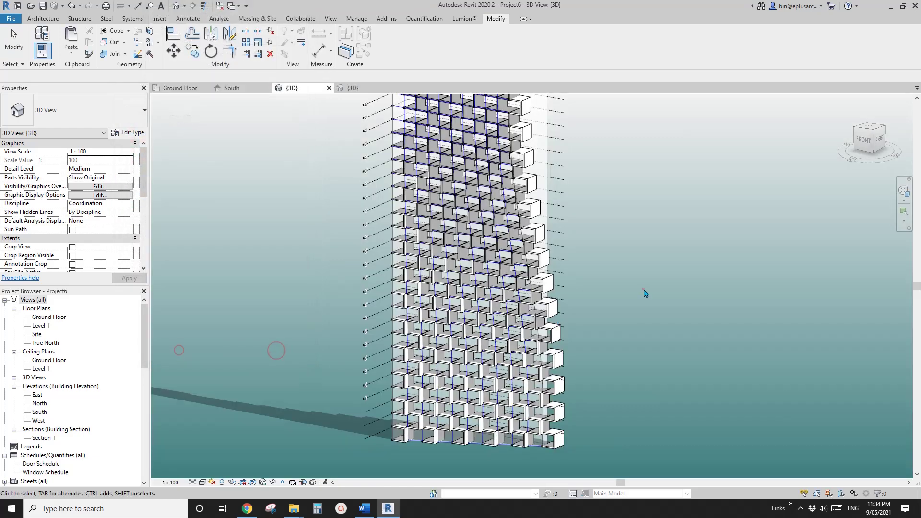
- Switch the conceptual mass display to Show Mass by View Settings
mouse_move(670, 339)
shift+middle_down()
mouse_move(684, 331)
mouse_move(672, 329)
shift+middle_up()
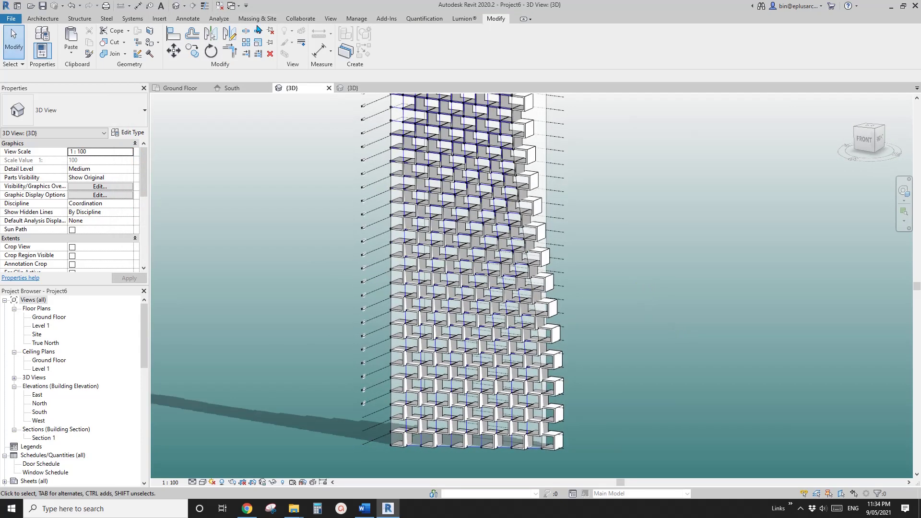
click(257, 18)
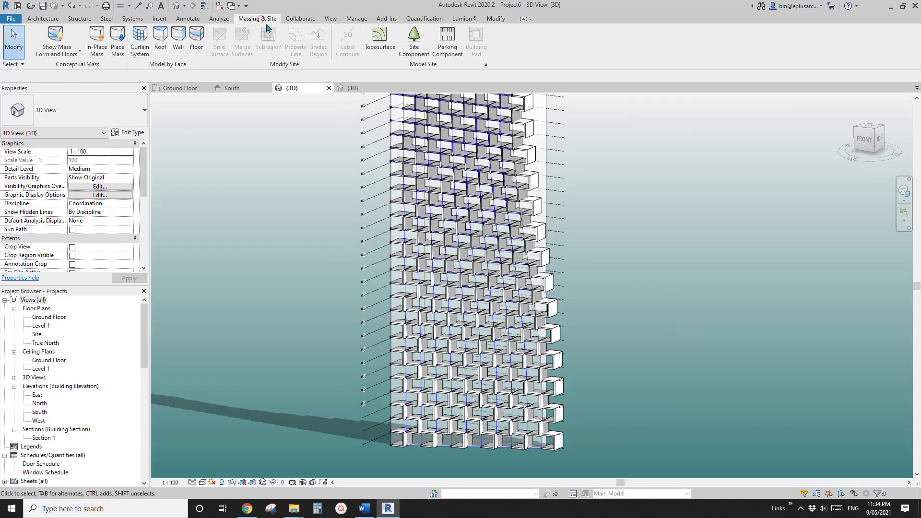
click(56, 38)
- Hide the Form subcategory of Mass in the 3D view's visibility/graphic overrides and apply the change
shift+middle_drag(675, 278, 564, 217)
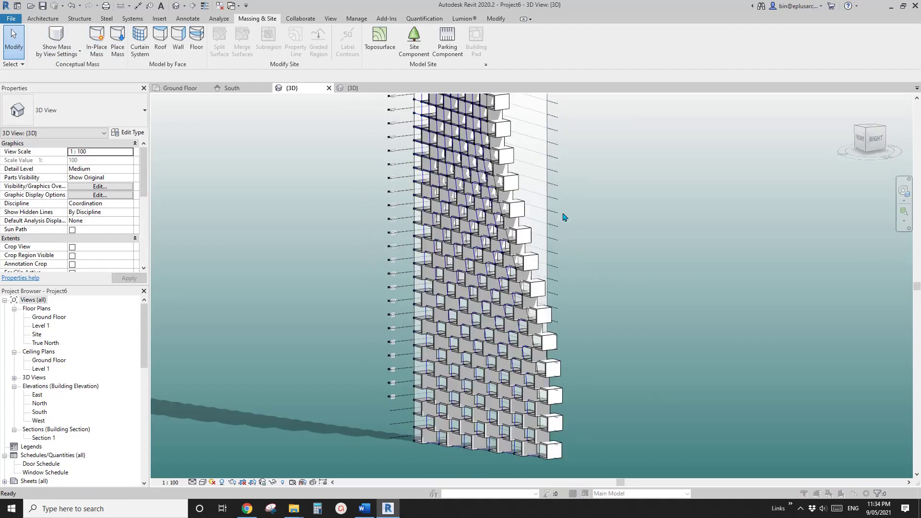
key(v)
key(g)
click(263, 266)
key(m)
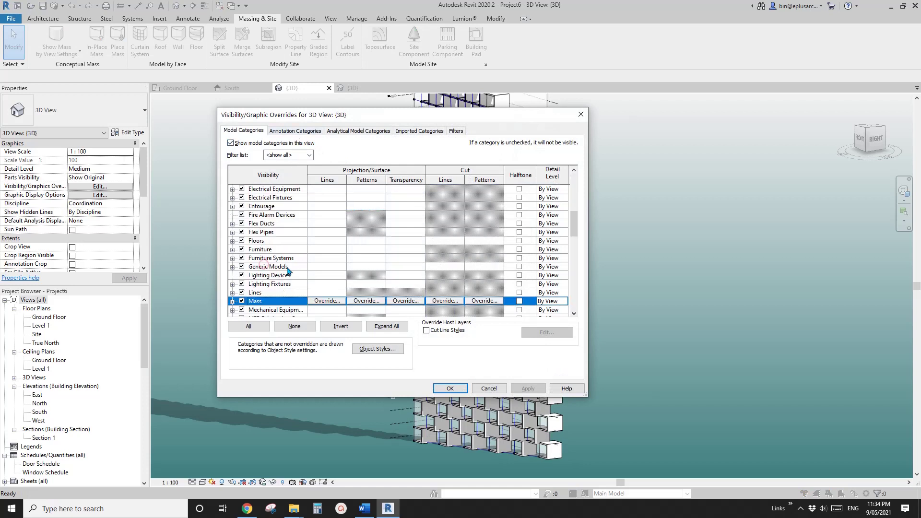
scroll(285, 275, down, 1)
click(231, 276)
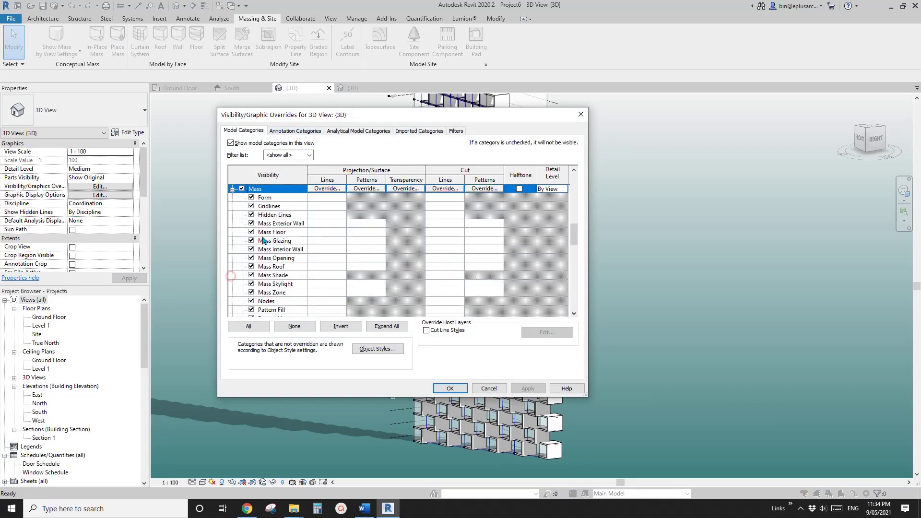
click(251, 197)
click(527, 389)
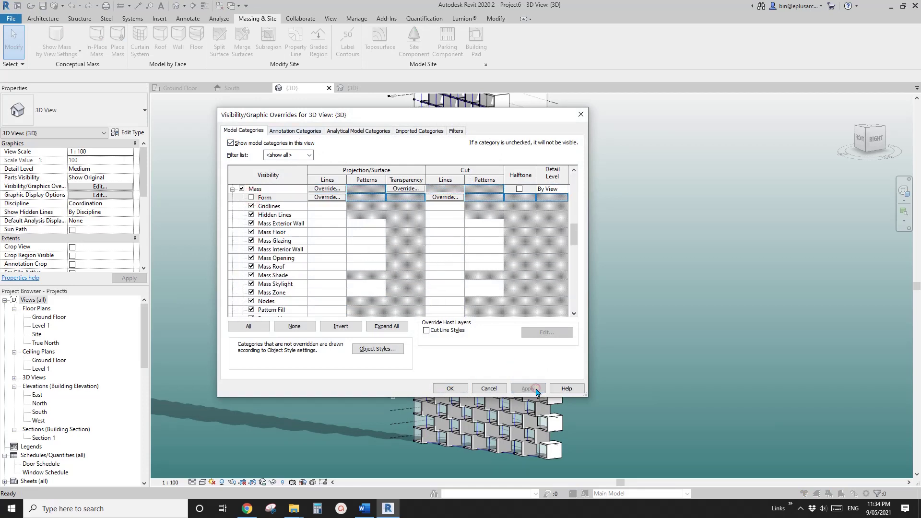
click(463, 391)
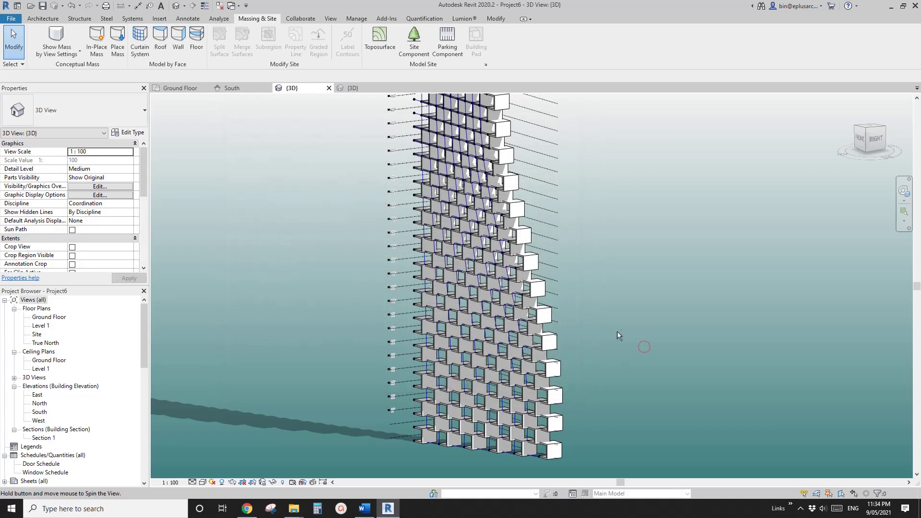
- Turn off the Gridlines subcategory of Mass in the 3D view's visibility/graphic overrides
shift+middle_drag(617, 331, 505, 267)
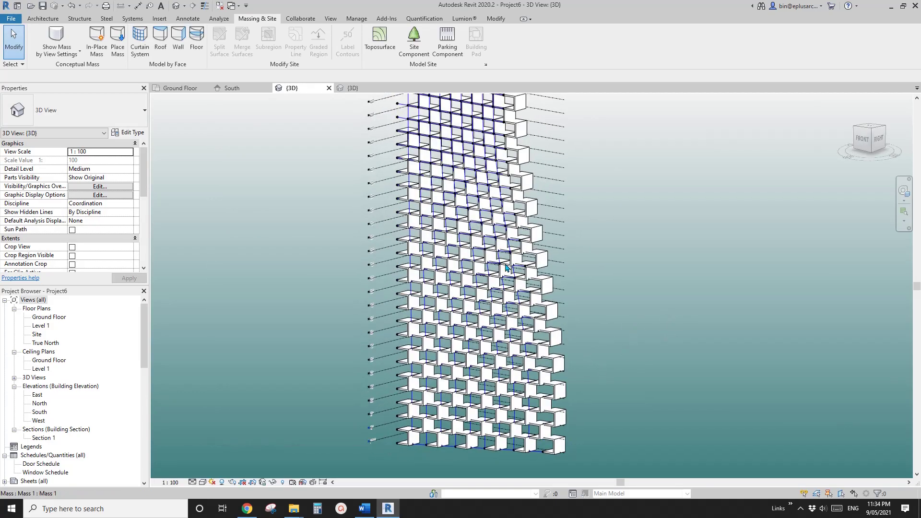
key(v)
key(g)
click(267, 259)
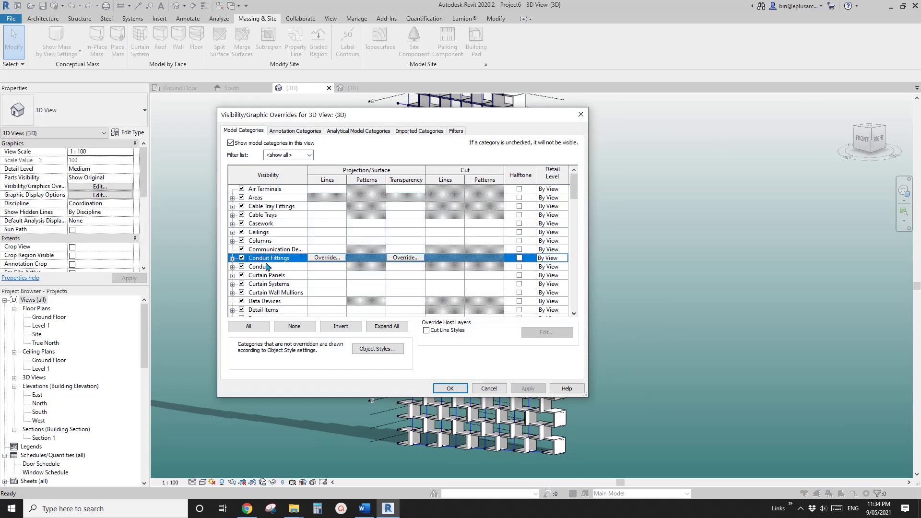
key(g)
click(265, 290)
key(g)
click(266, 239)
key(m)
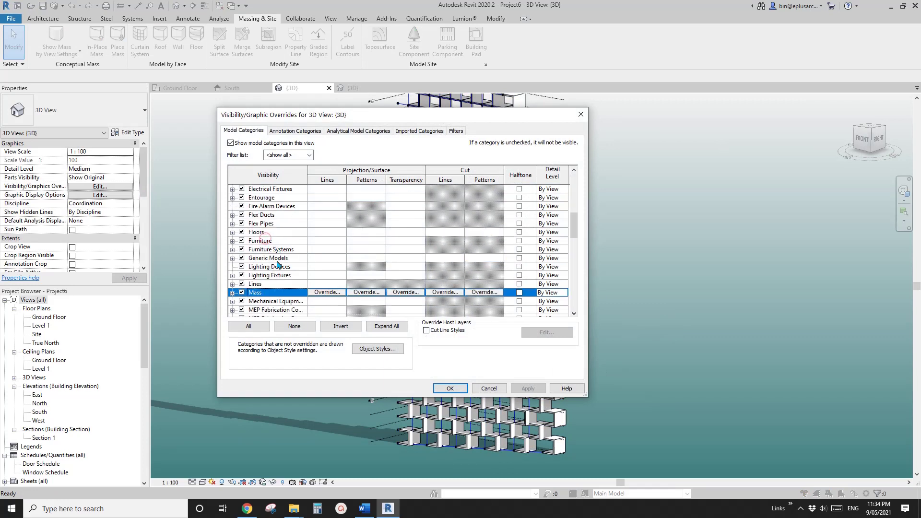
scroll(278, 263, down, 1)
click(233, 266)
click(250, 206)
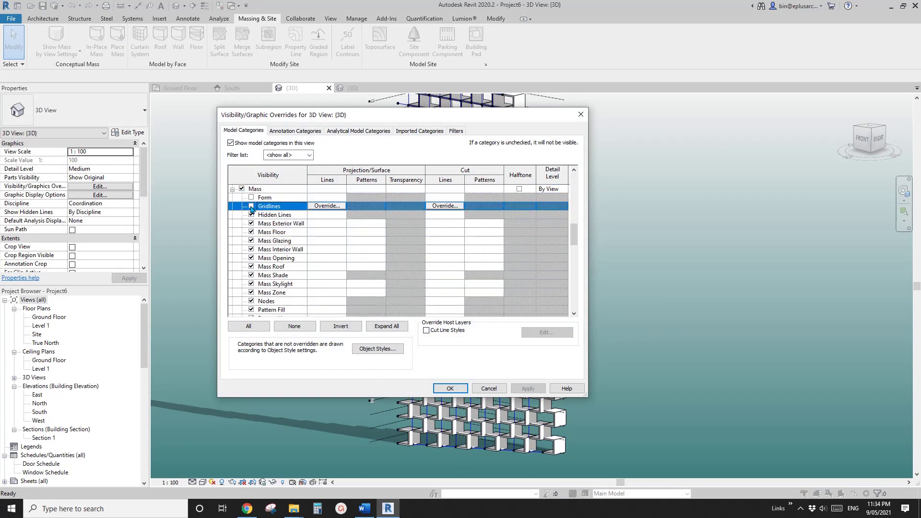
click(450, 388)
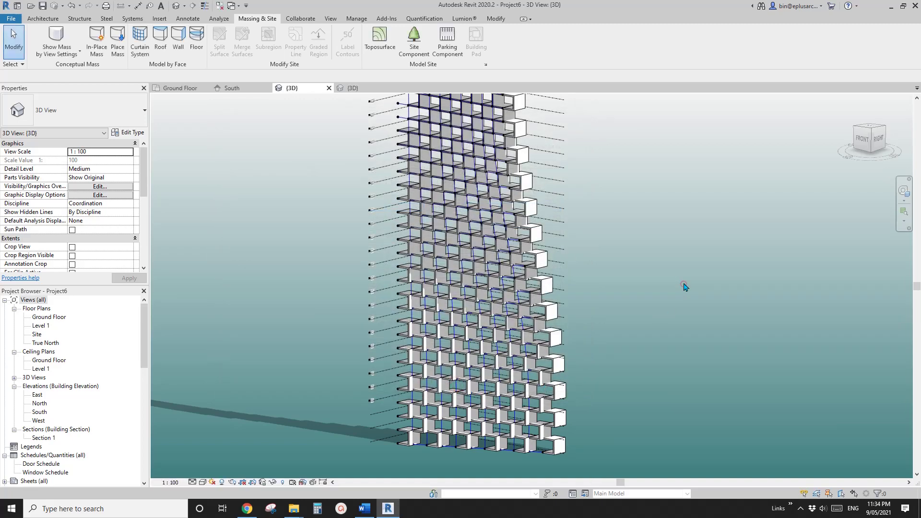
- Inspect the repeated box frames along the twisting tower facade from several angles
shift+middle_drag(684, 286, 567, 360)
scroll(597, 365, up, 3)
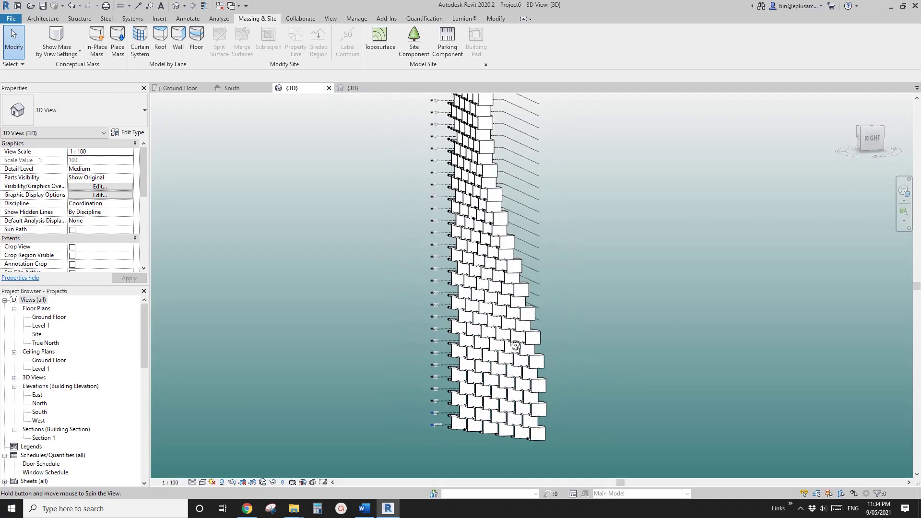
shift+middle_drag(643, 352, 601, 323)
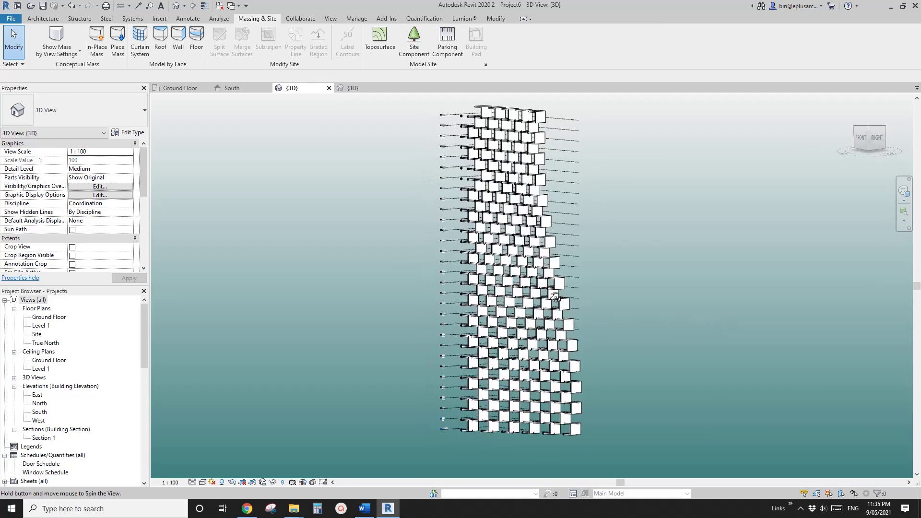
shift+middle_drag(545, 281, 584, 317)
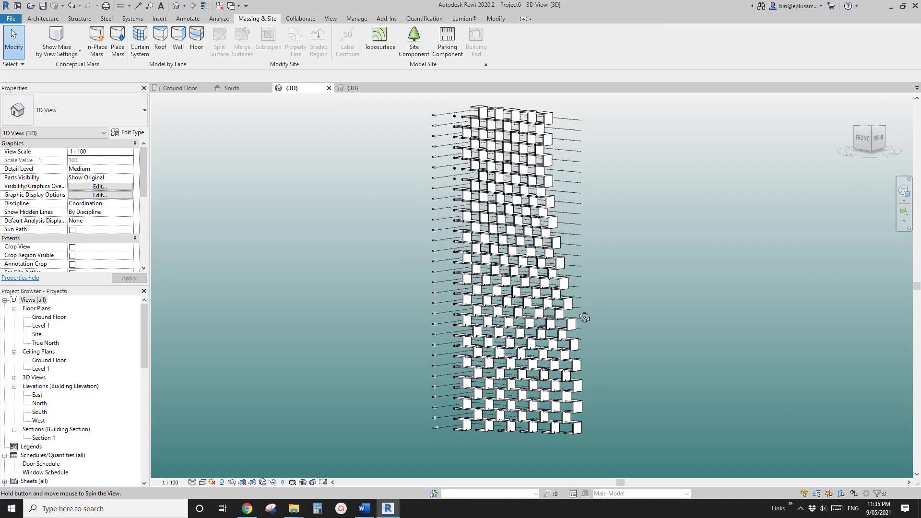